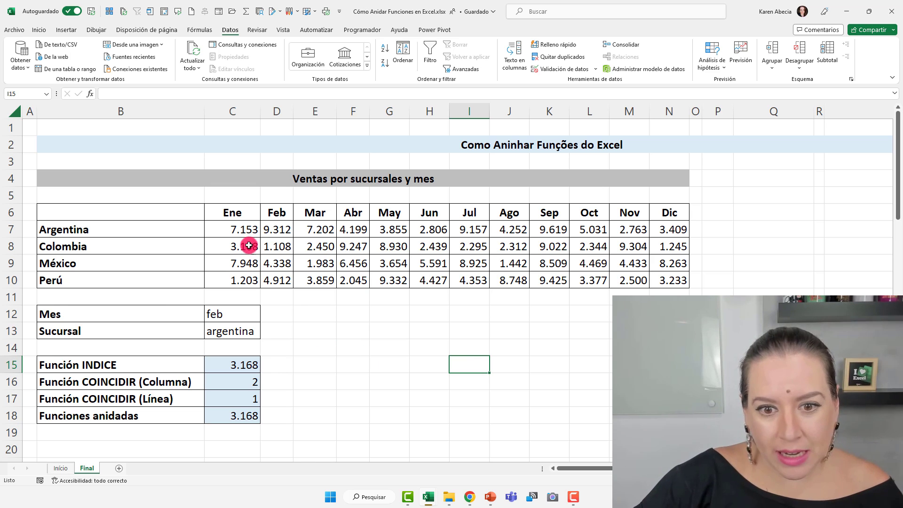
Highlight the month headers Ene–Dic and the branch names Argentina to Perú in the sales table
{"action": "left_click_drag", "start_coordinate": [235, 215], "coordinate": [665, 218]}
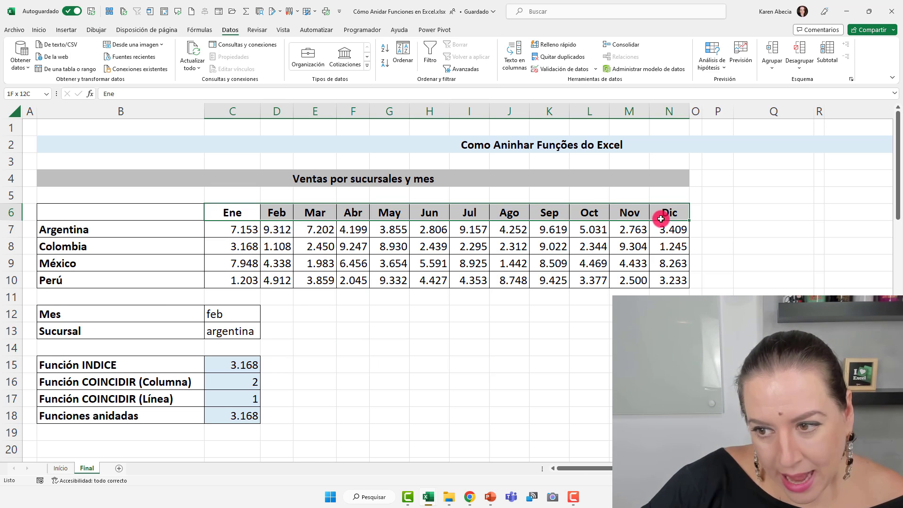
{"action": "left_click_drag", "start_coordinate": [195, 236], "coordinate": [204, 284]}
{"action": "left_click", "coordinate": [377, 337]}
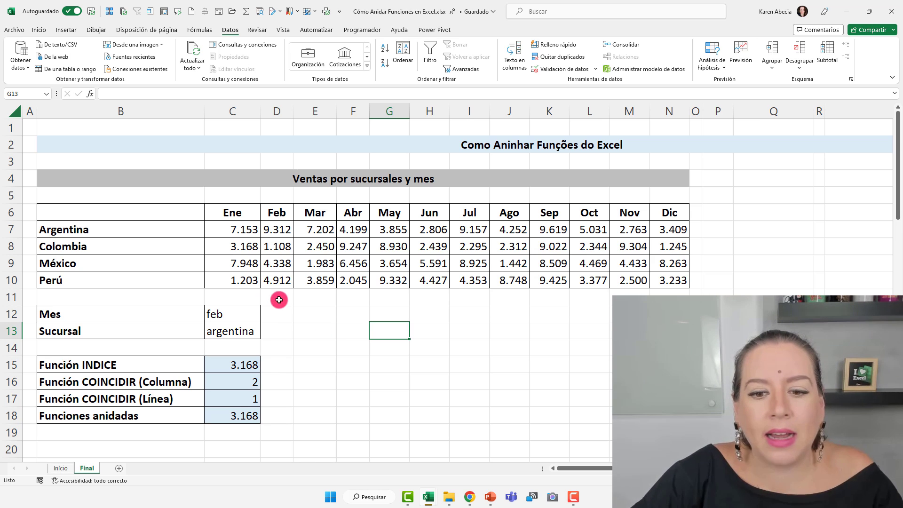
{"action": "left_click", "coordinate": [312, 309]}
{"action": "left_click", "coordinate": [442, 381]}
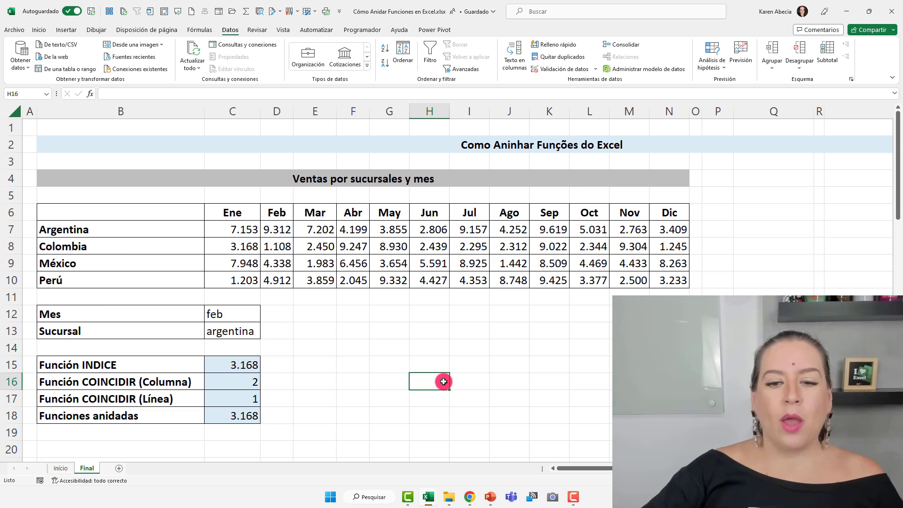
{"action": "left_click", "coordinate": [372, 340]}
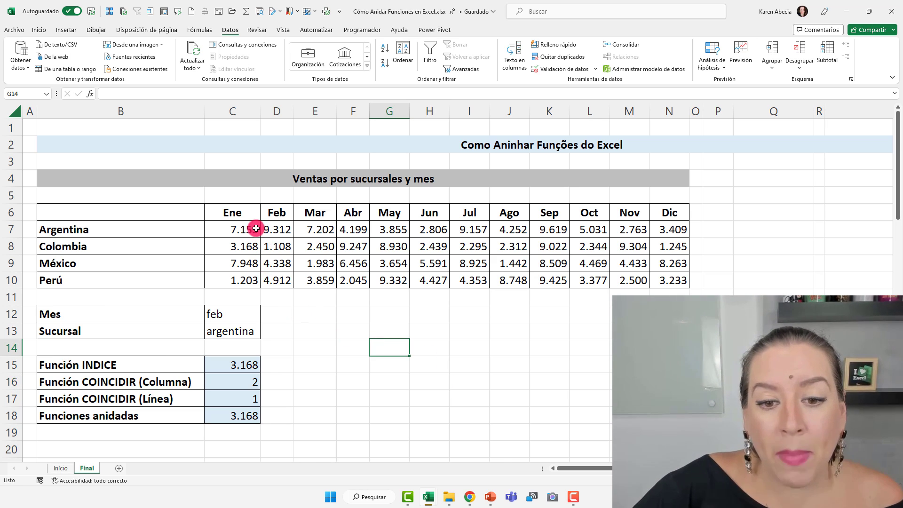
{"action": "left_click_drag", "start_coordinate": [242, 215], "coordinate": [659, 214]}
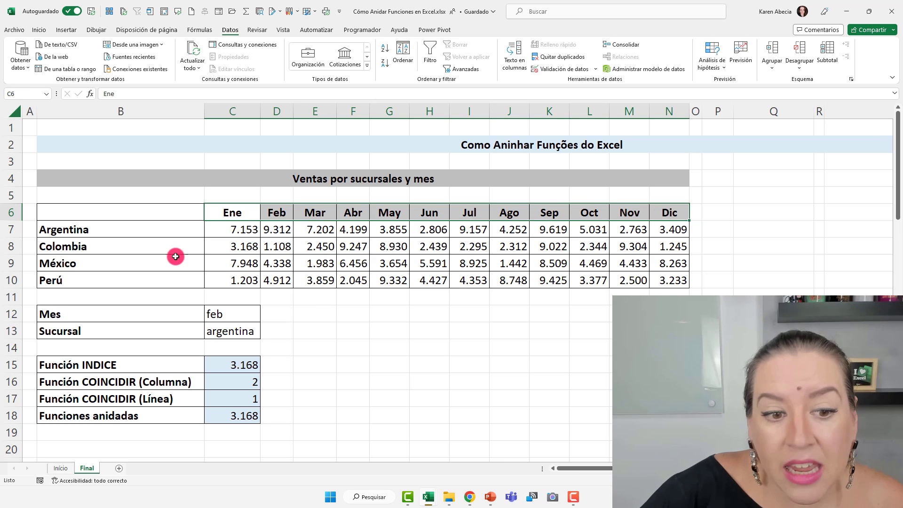
{"action": "left_click_drag", "start_coordinate": [176, 233], "coordinate": [177, 277]}
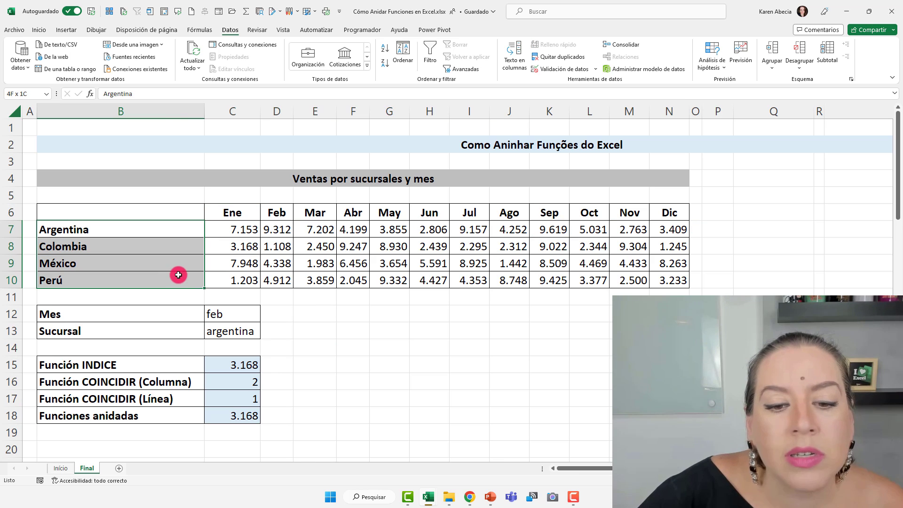
{"action": "left_click", "coordinate": [339, 345]}
Highlight the branch names, months Ene–Jul, and the month and branch input cells
{"action": "left_click_drag", "start_coordinate": [164, 235], "coordinate": [172, 277]}
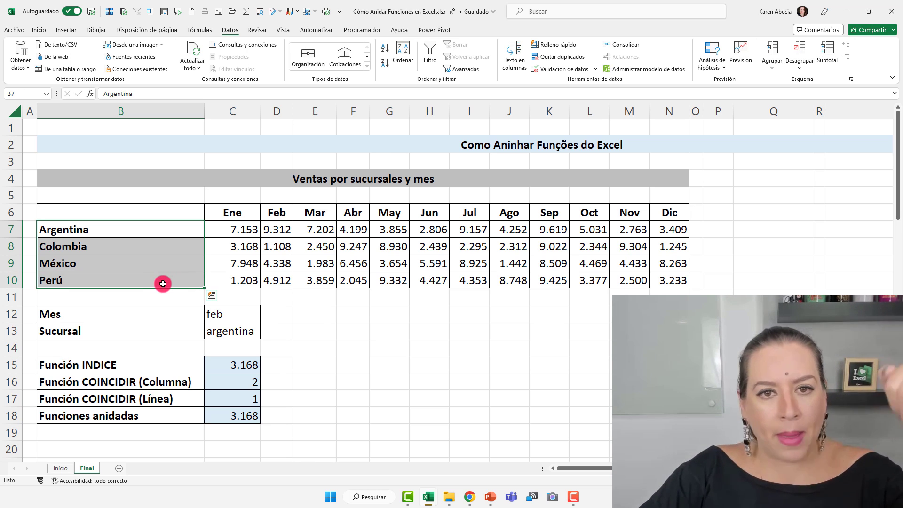
{"action": "mouse_move", "coordinate": [232, 213]}
{"action": "left_mouse_down"}
{"action": "mouse_move", "coordinate": [385, 246]}
{"action": "mouse_move", "coordinate": [593, 243]}
{"action": "mouse_move", "coordinate": [661, 219]}
{"action": "left_mouse_up"}
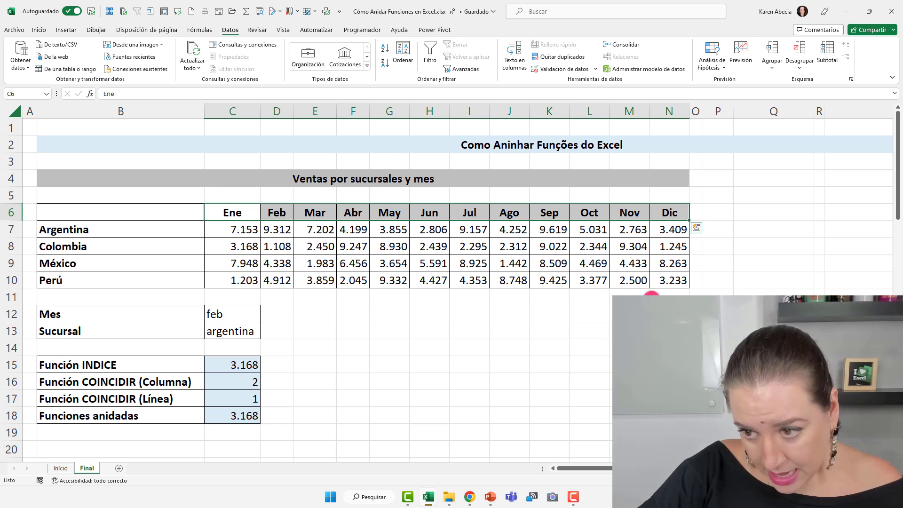
{"action": "left_click", "coordinate": [389, 381]}
{"action": "mouse_move", "coordinate": [245, 215]}
{"action": "left_mouse_down"}
{"action": "mouse_move", "coordinate": [504, 222]}
{"action": "mouse_move", "coordinate": [657, 210]}
{"action": "left_mouse_up"}
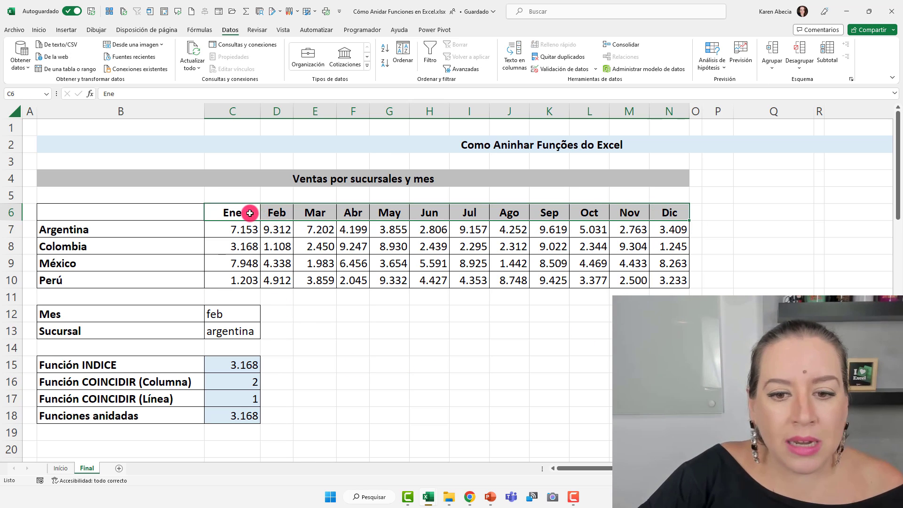
{"action": "mouse_move", "coordinate": [246, 213]}
{"action": "left_mouse_down"}
{"action": "mouse_move", "coordinate": [414, 217]}
{"action": "mouse_move", "coordinate": [471, 252]}
{"action": "mouse_move", "coordinate": [475, 281]}
{"action": "left_mouse_up"}
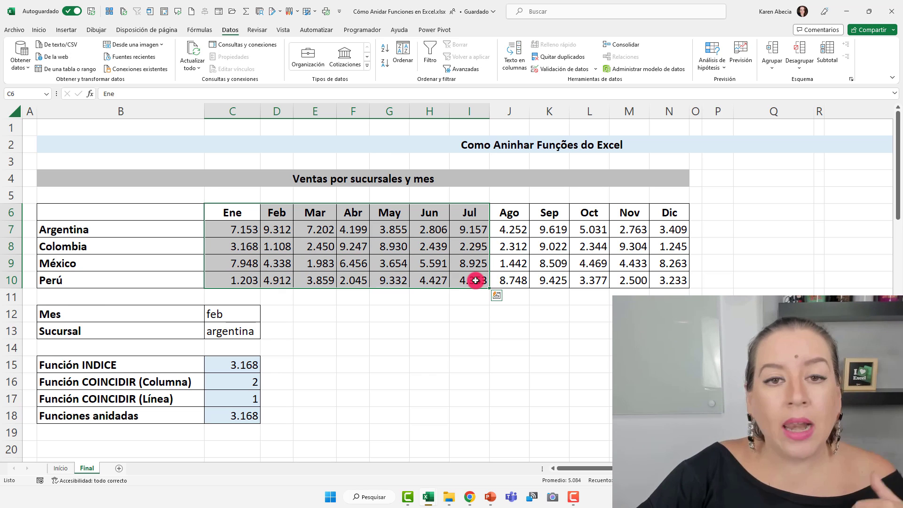
{"action": "left_click", "coordinate": [442, 347]}
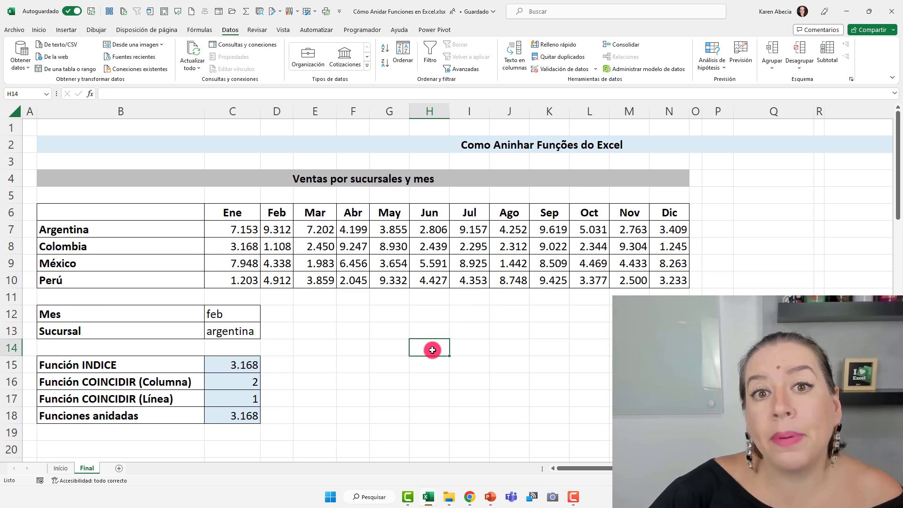
{"action": "mouse_move", "coordinate": [187, 309]}
{"action": "left_mouse_down"}
{"action": "mouse_move", "coordinate": [205, 327]}
{"action": "mouse_move", "coordinate": [254, 333]}
{"action": "left_mouse_up"}
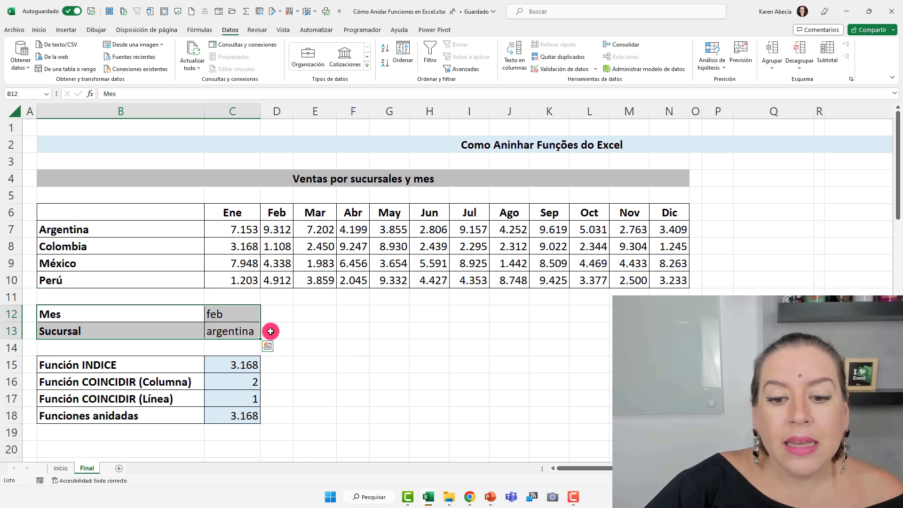
{"action": "left_click", "coordinate": [265, 335]}
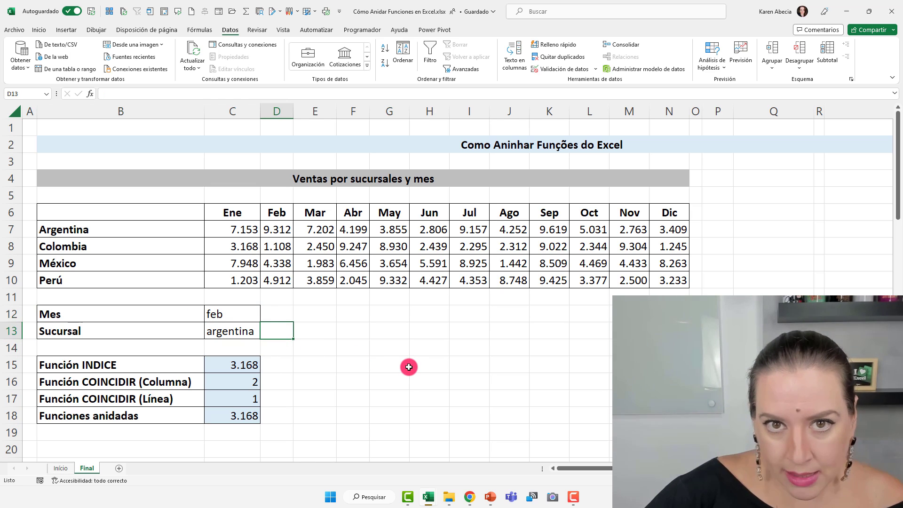
{"action": "left_click", "coordinate": [340, 360]}
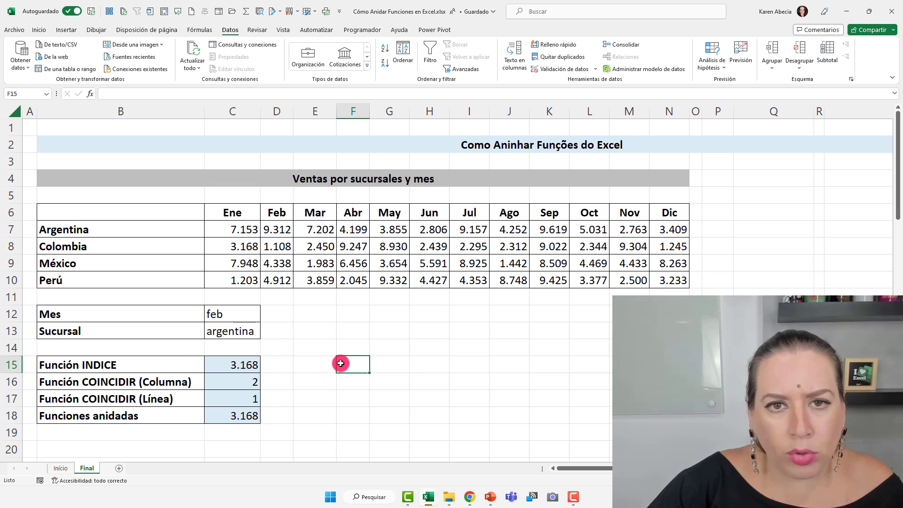
Review the month and branch inputs, the results in B15:C18, and sales figures C7:N10
{"action": "left_click", "coordinate": [234, 315]}
{"action": "left_click", "coordinate": [234, 330]}
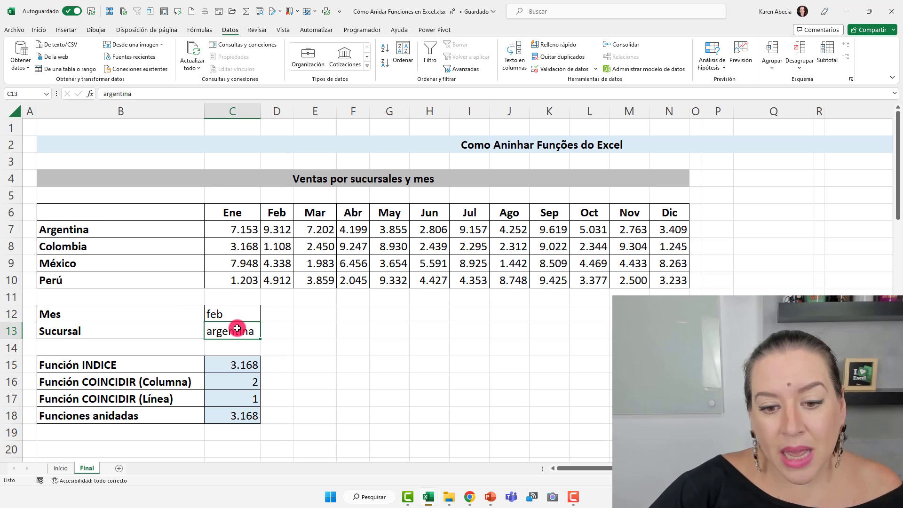
{"action": "left_click", "coordinate": [238, 316]}
{"action": "left_click", "coordinate": [238, 329]}
{"action": "left_click", "coordinate": [238, 316]}
{"action": "left_click", "coordinate": [239, 329]}
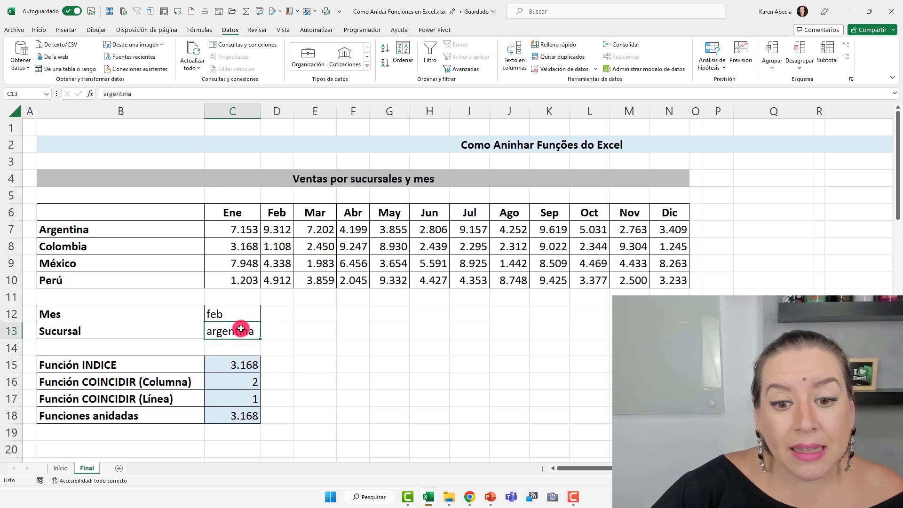
{"action": "left_click_drag", "start_coordinate": [242, 363], "coordinate": [233, 418]}
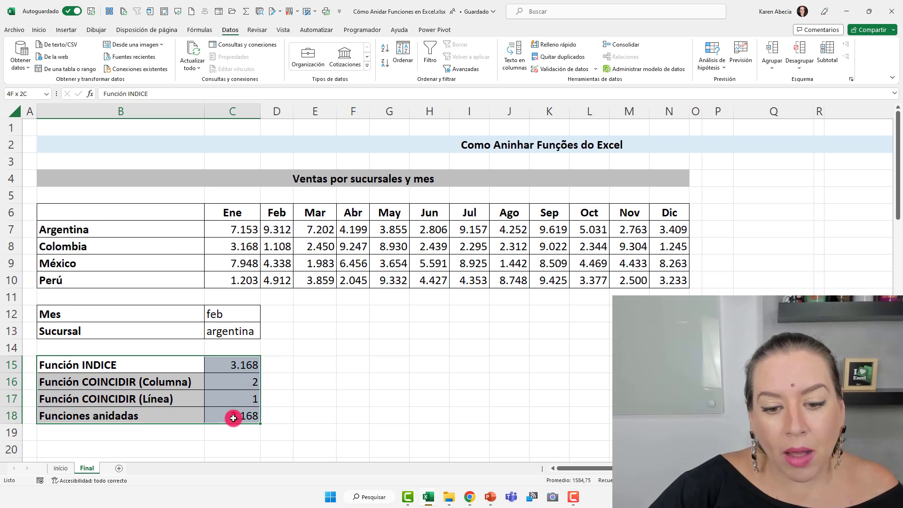
{"action": "left_click", "coordinate": [286, 422]}
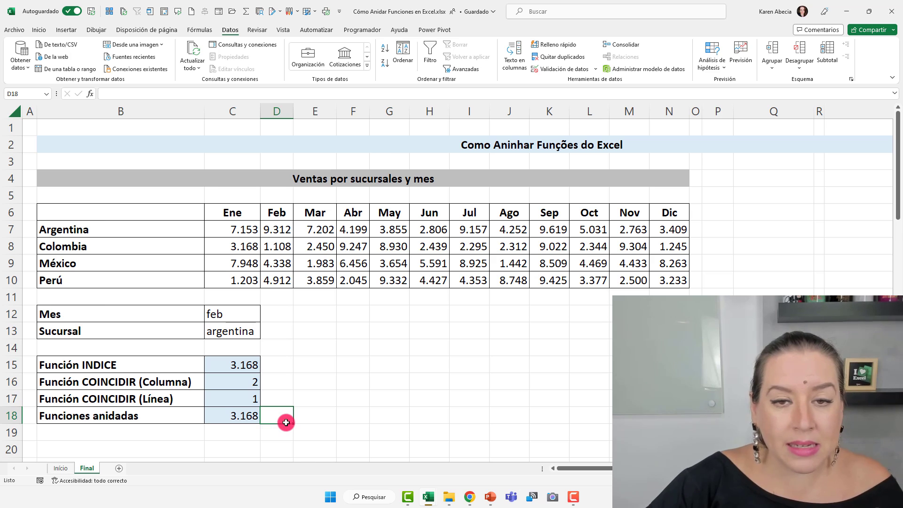
{"action": "left_click", "coordinate": [329, 228]}
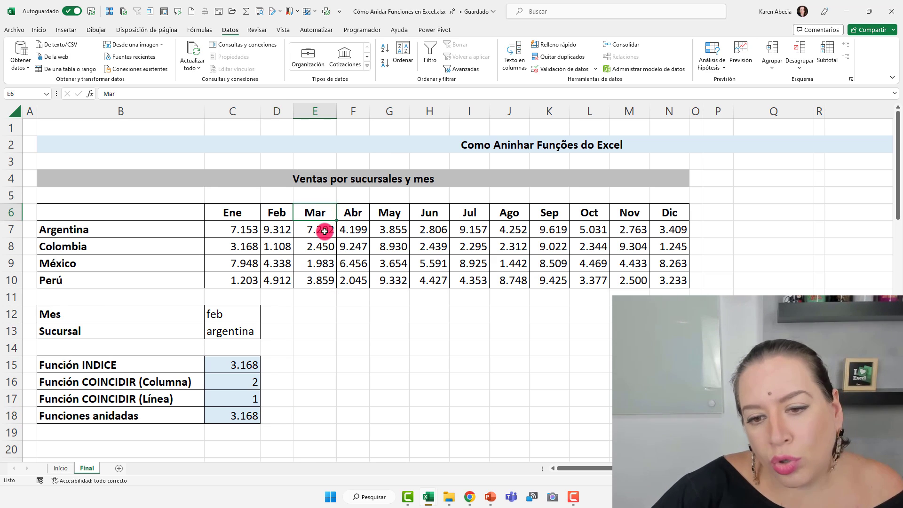
{"action": "left_click", "coordinate": [428, 259]}
{"action": "left_click_drag", "start_coordinate": [254, 225], "coordinate": [653, 278]}
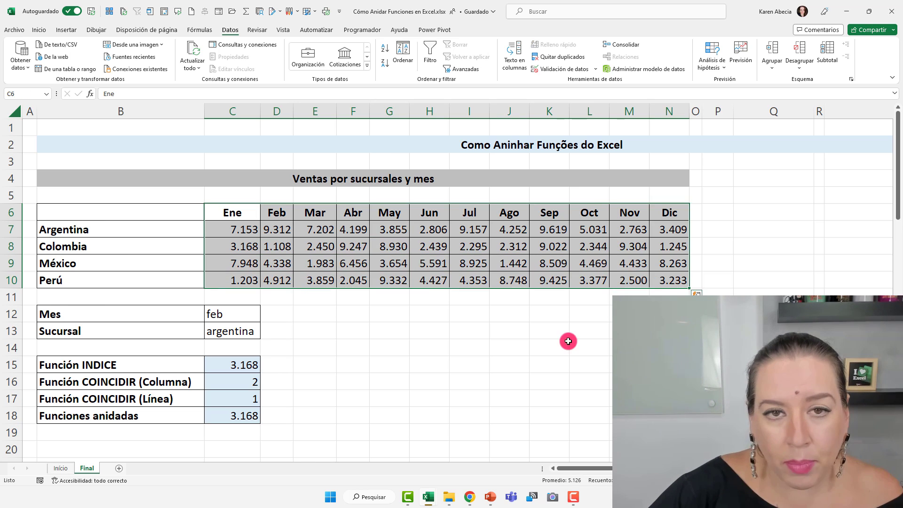
{"action": "left_click", "coordinate": [544, 347]}
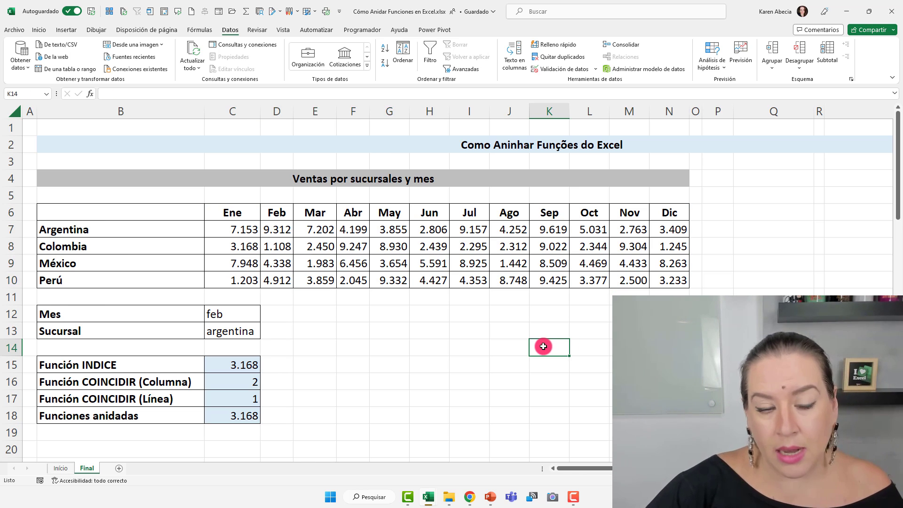
Change the month in C12 from feb to abr
{"action": "left_click", "coordinate": [234, 314]}
{"action": "type", "text": "abr"}
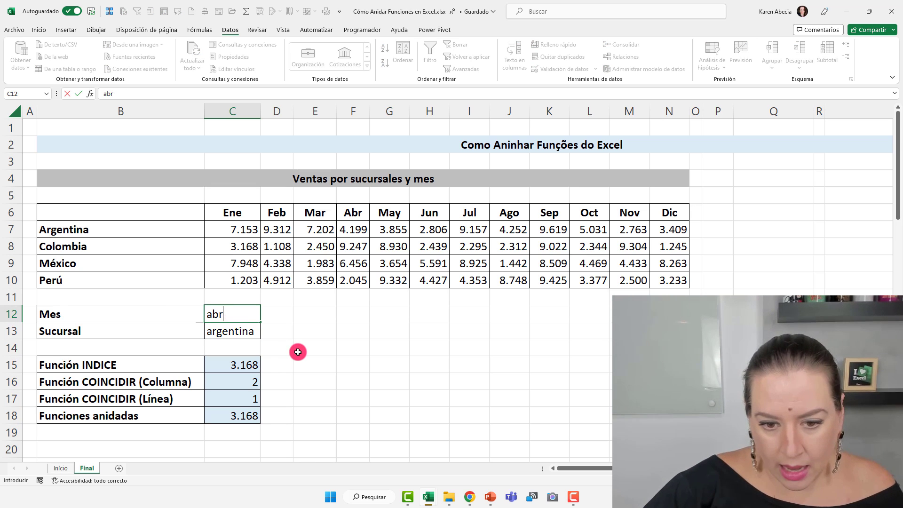
{"action": "left_click", "coordinate": [296, 350]}
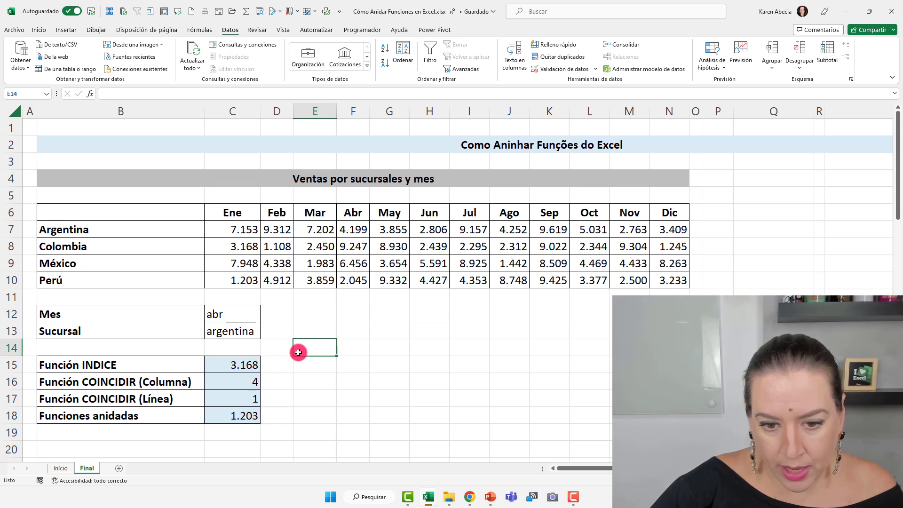
{"action": "left_click", "coordinate": [230, 314]}
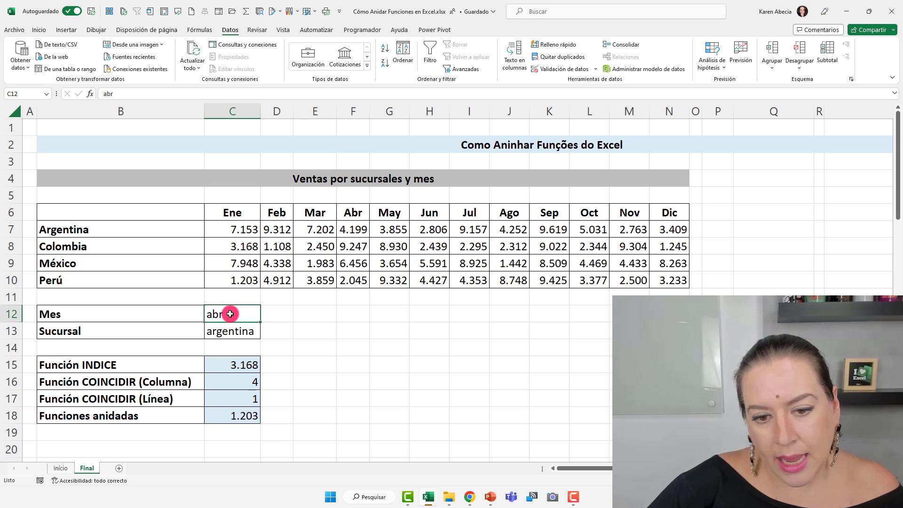
Locate the Abr column and Argentina's April sales value, then point out the Función INDICE row
{"action": "left_click", "coordinate": [247, 212]}
{"action": "left_click", "coordinate": [277, 213]}
{"action": "left_click", "coordinate": [315, 212]}
{"action": "left_click", "coordinate": [352, 213]}
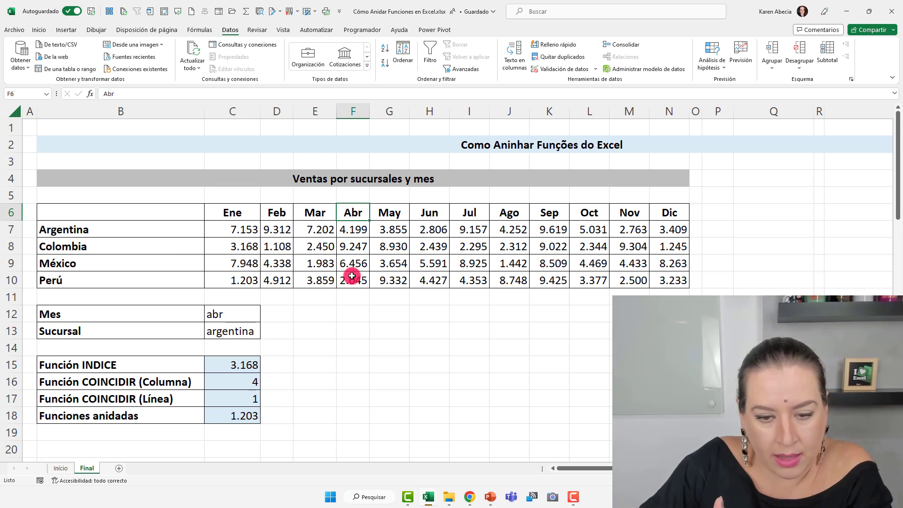
{"action": "left_click", "coordinate": [218, 329]}
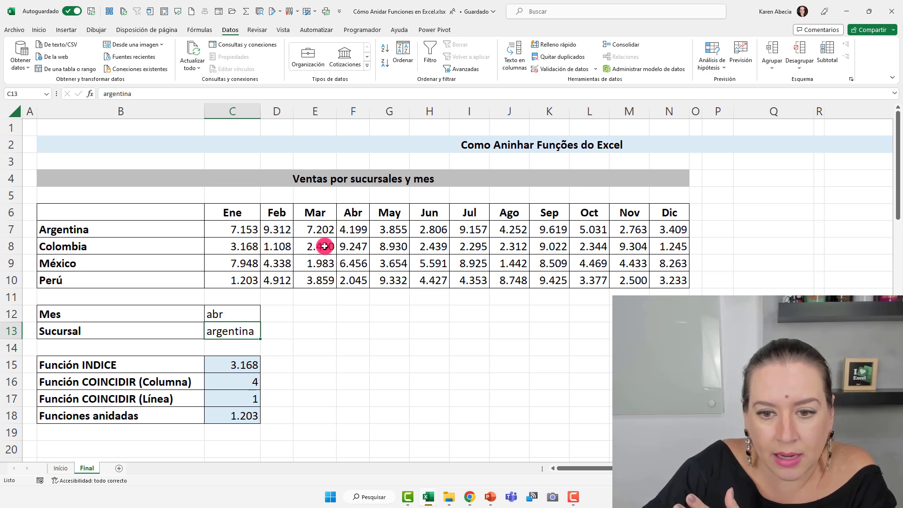
{"action": "left_click", "coordinate": [352, 215]}
{"action": "left_click", "coordinate": [352, 228]}
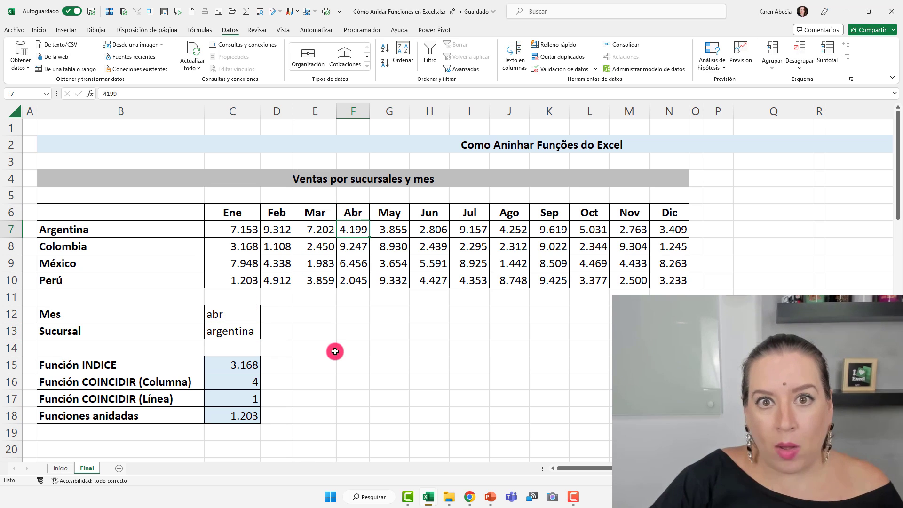
{"action": "left_click", "coordinate": [335, 351]}
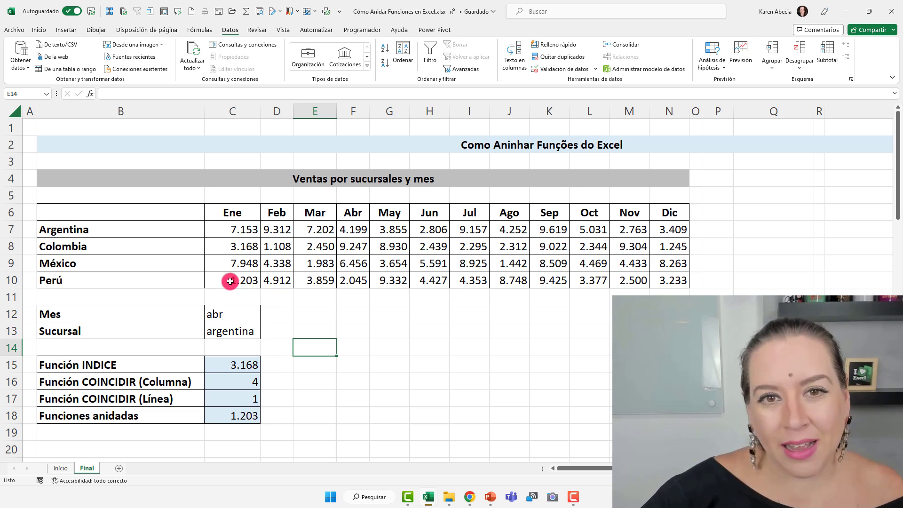
{"action": "left_click", "coordinate": [136, 365]}
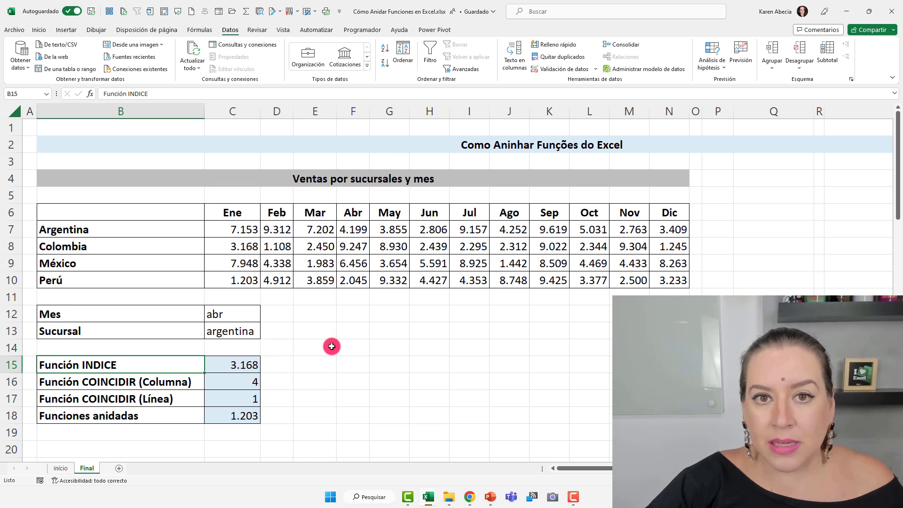
{"action": "left_click", "coordinate": [329, 365]}
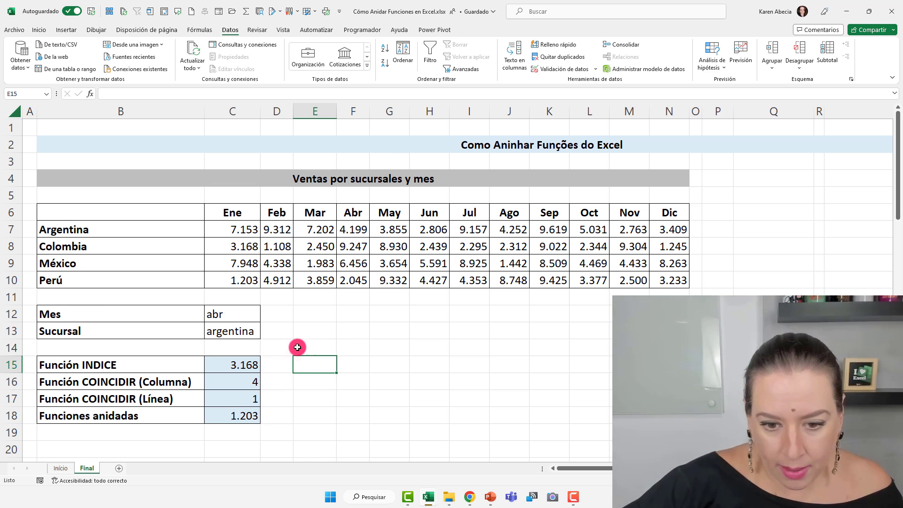
Start an INDICE formula in D15 using the =in autocomplete
{"action": "left_click", "coordinate": [235, 363]}
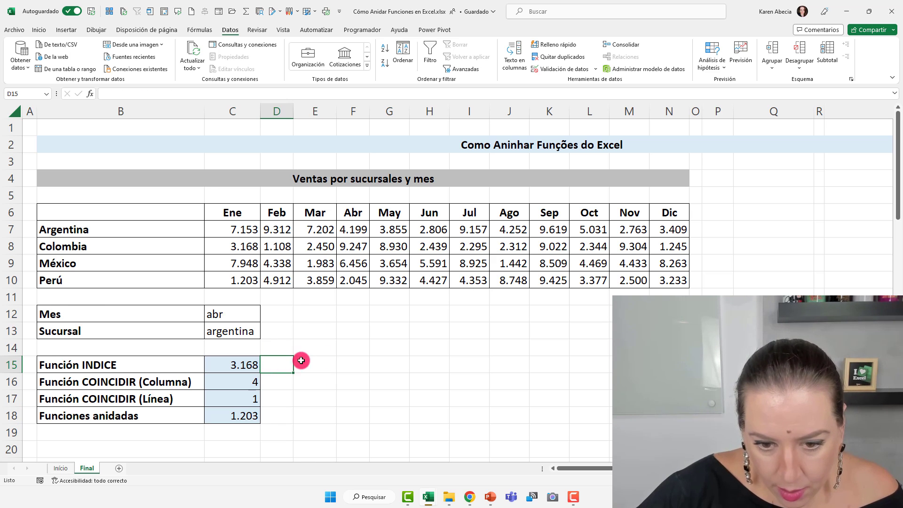
{"action": "left_click", "coordinate": [270, 365]}
{"action": "type", "text": "="}
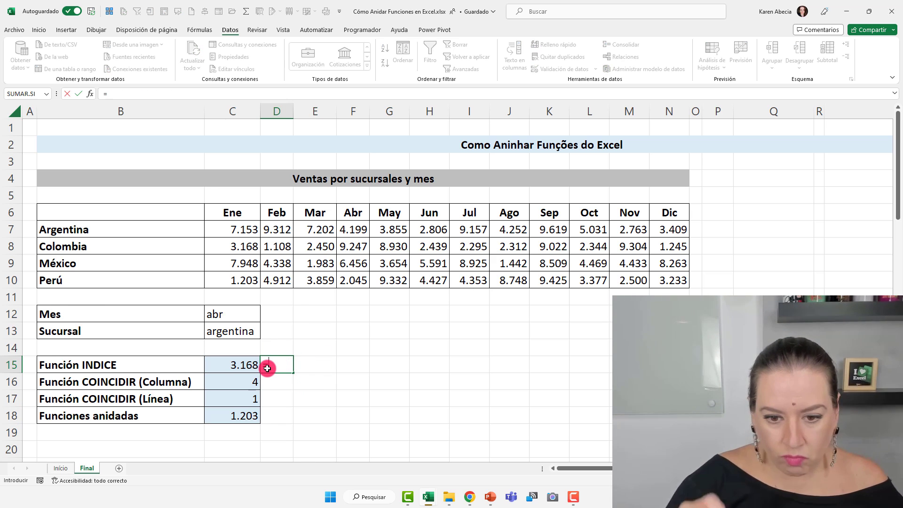
{"action": "type", "text": "i"}
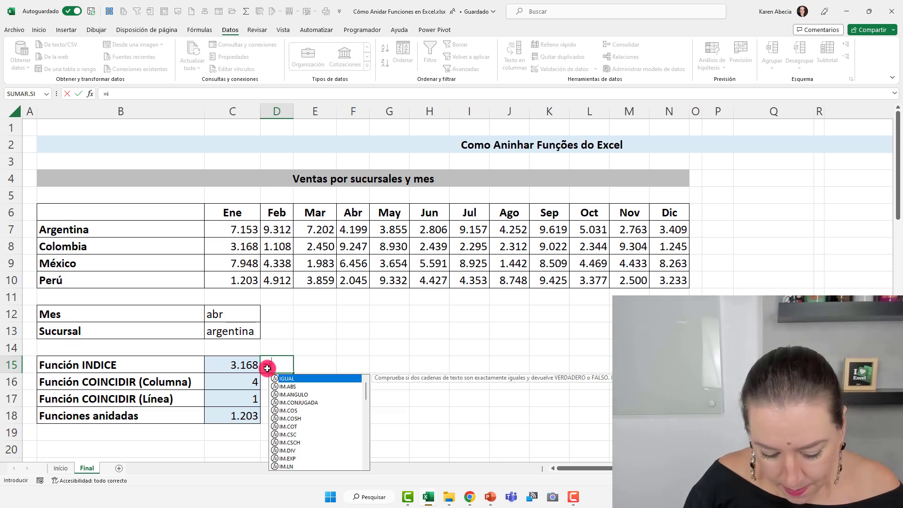
{"action": "type", "text": "n"}
{"action": "key", "text": "Tab"}
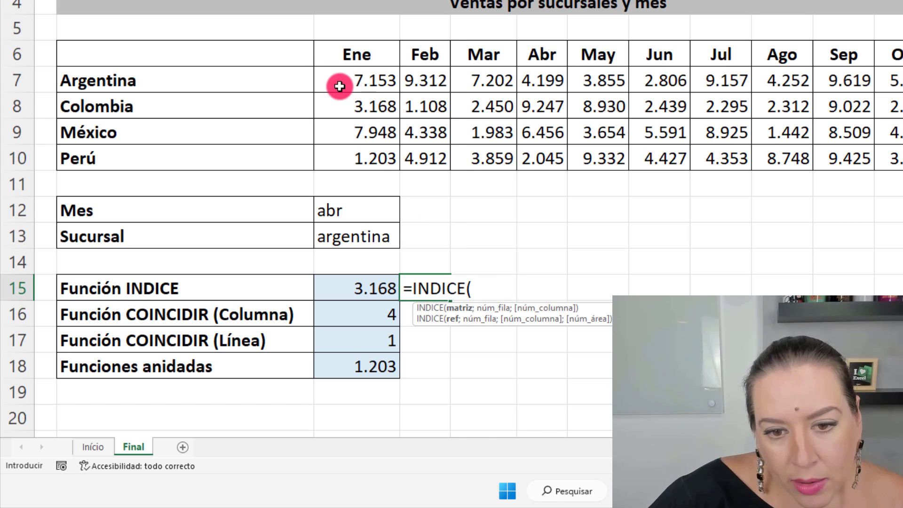
Set the monthly sales grid C7:N10 as the INDICE matrix argument
{"action": "left_click", "coordinate": [271, 81]}
{"action": "left_click_drag", "start_coordinate": [276, 103], "coordinate": [285, 157]}
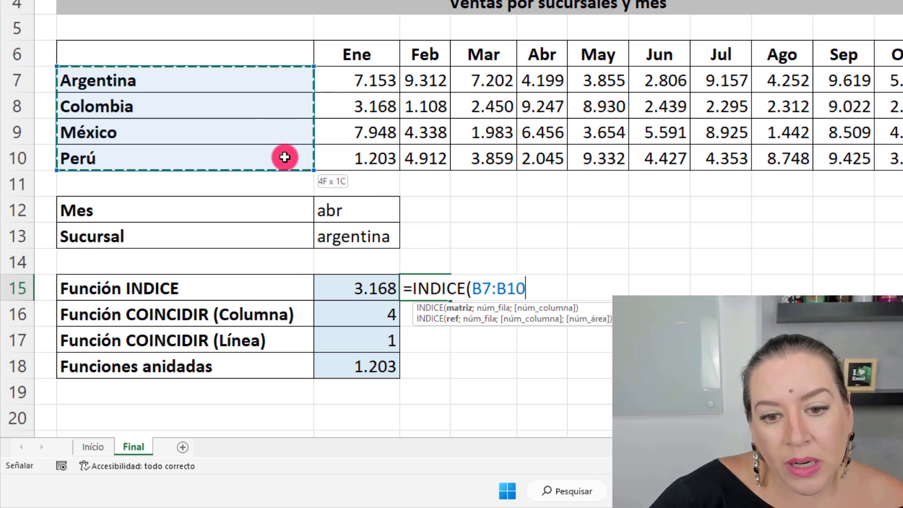
{"action": "left_click_drag", "start_coordinate": [343, 92], "coordinate": [348, 152]}
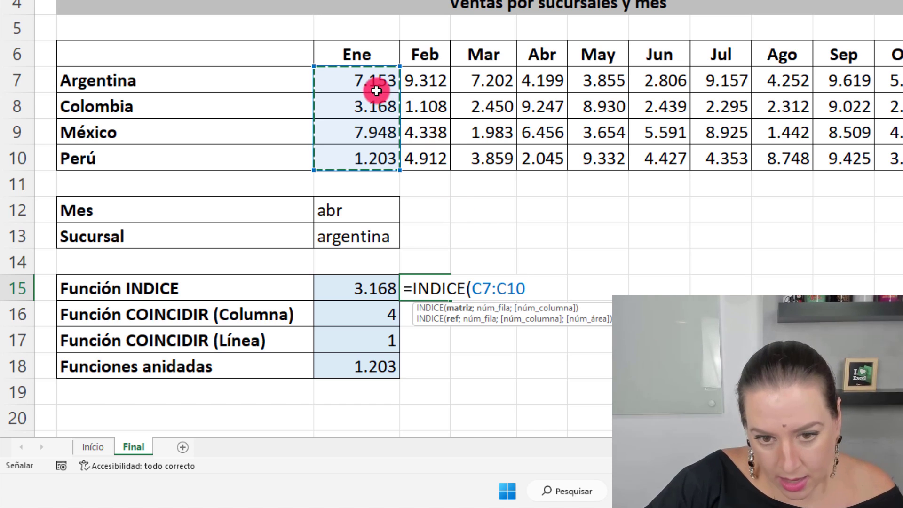
{"action": "mouse_move", "coordinate": [375, 81]}
{"action": "left_mouse_down"}
{"action": "mouse_move", "coordinate": [405, 101]}
{"action": "mouse_move", "coordinate": [619, 158]}
{"action": "mouse_move", "coordinate": [902, 158]}
{"action": "left_mouse_up"}
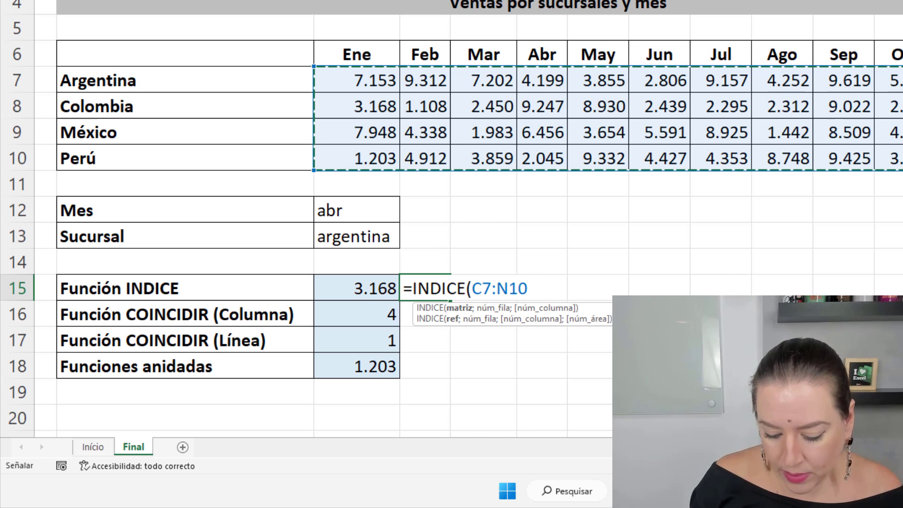
{"action": "type", "text": ";"}
{"action": "key", "text": "BackSpace"}
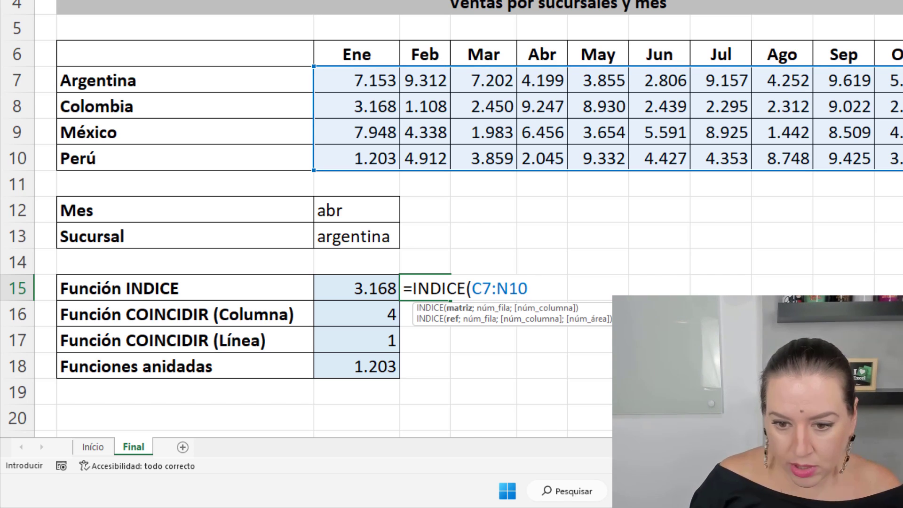
Complete D15 as =INDICE(C7:N10;1;4) with row 1 and column 4
{"action": "type", "text": ";1"}
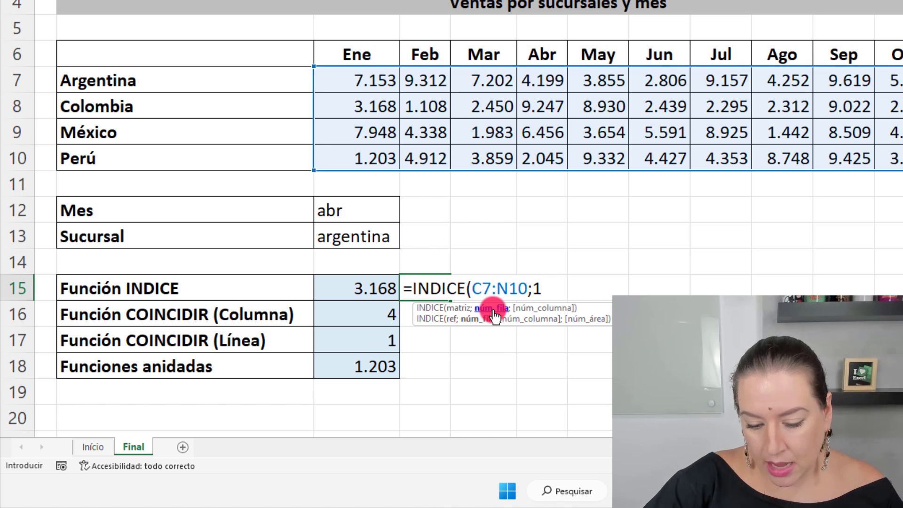
{"action": "type", "text": ";"}
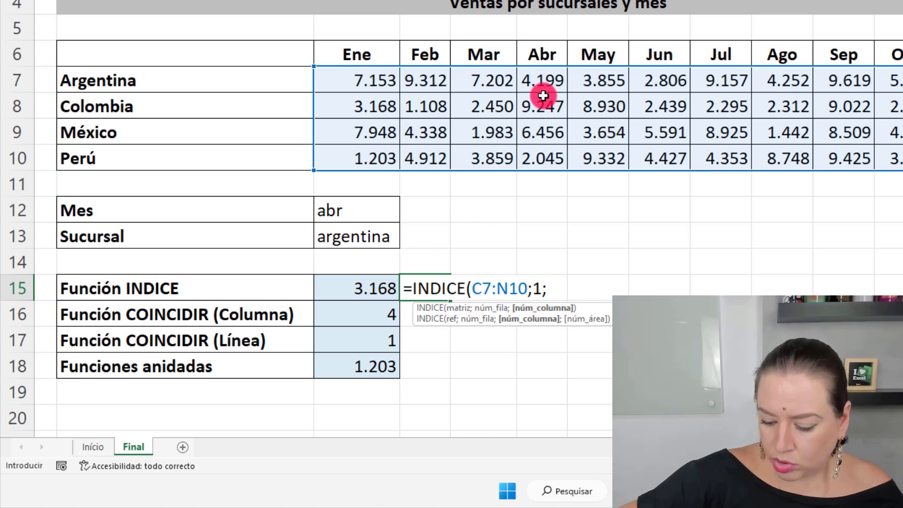
{"action": "type", "text": "4"}
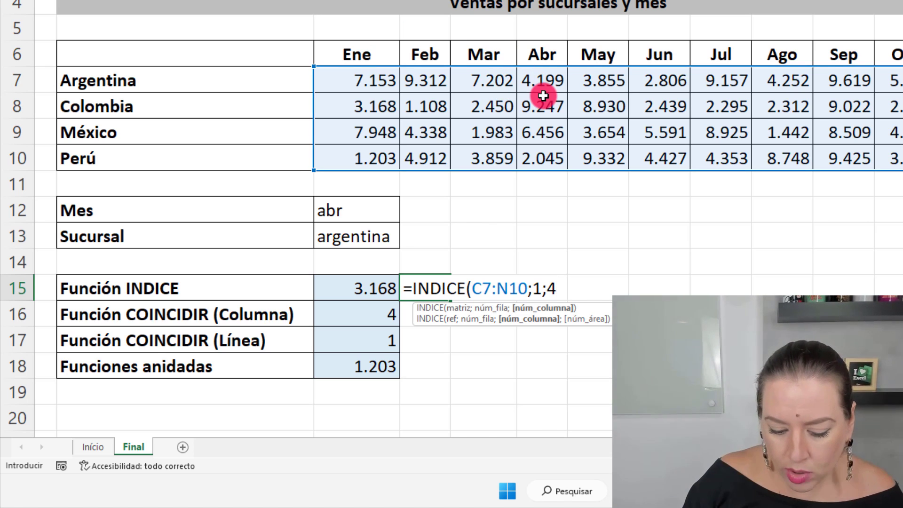
{"action": "key", "text": "Return"}
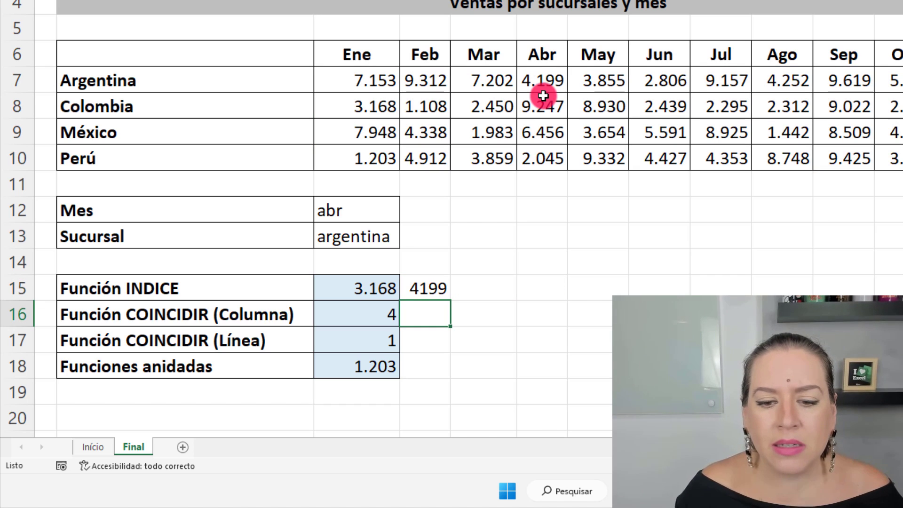
Reopen D15 to review the formula returning 4199, then compare it with C15
{"action": "left_click", "coordinate": [424, 288]}
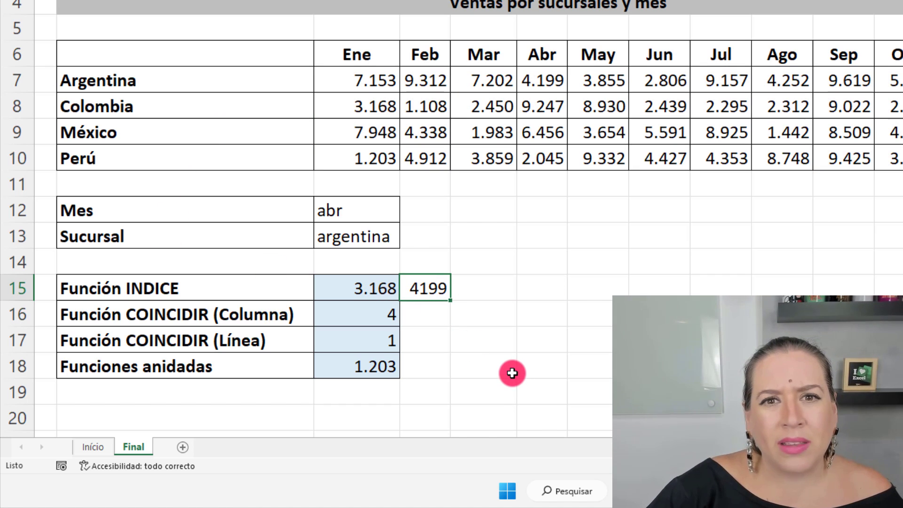
{"action": "double_click", "coordinate": [428, 295]}
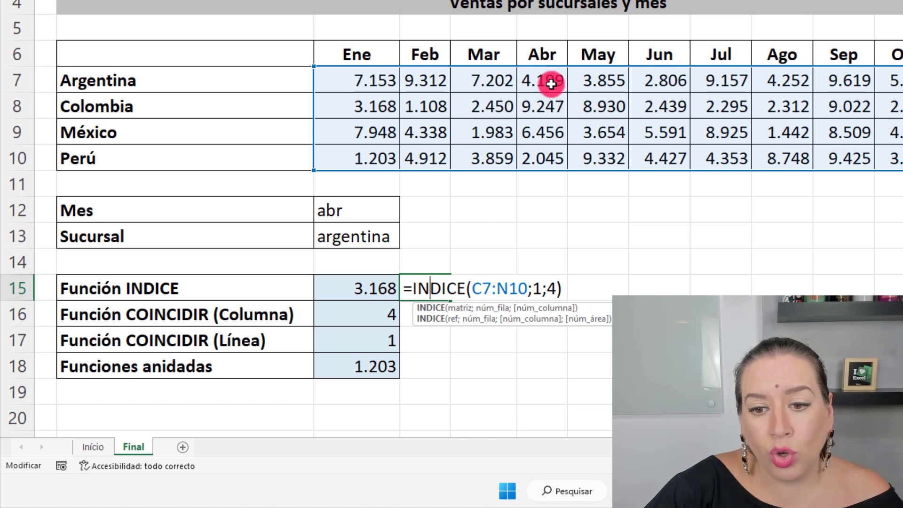
{"action": "key", "text": "Return"}
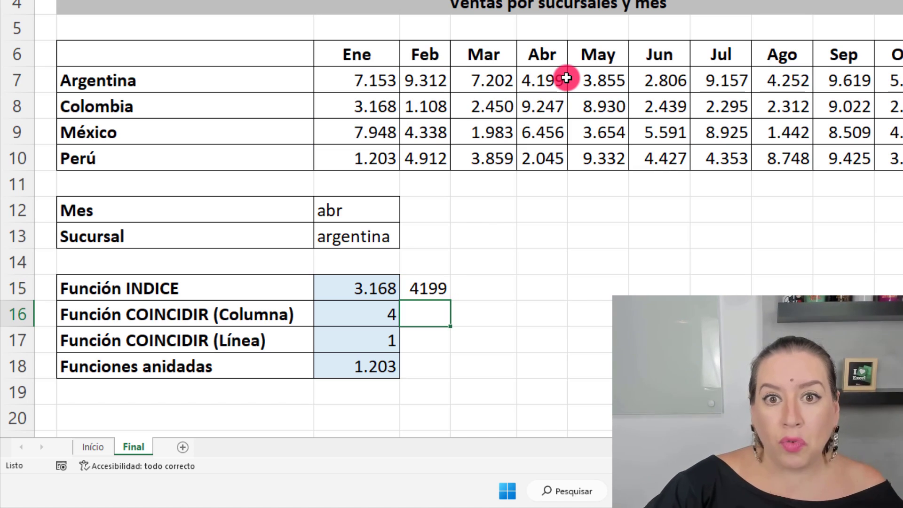
{"action": "left_click", "coordinate": [430, 289]}
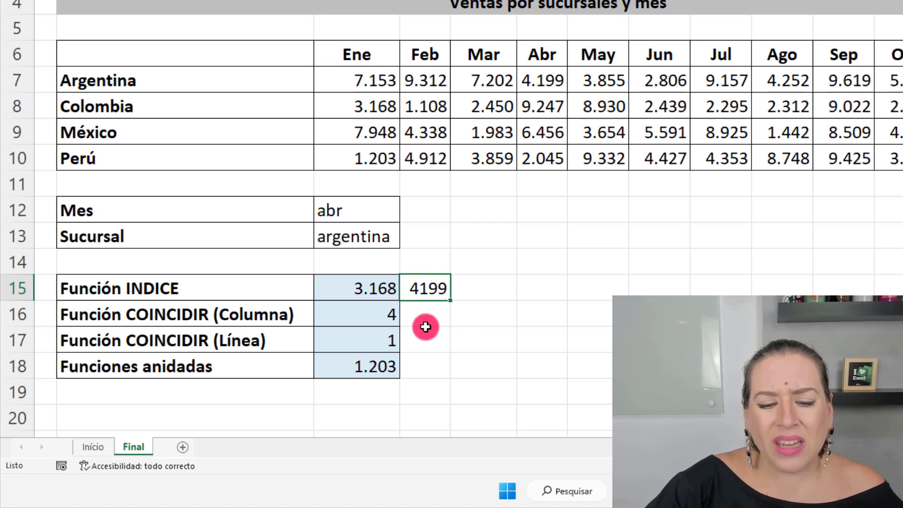
{"action": "left_click", "coordinate": [374, 291]}
{"action": "scroll", "coordinate": [534, 316], "scroll_direction": "right", "scroll_amount": 2}
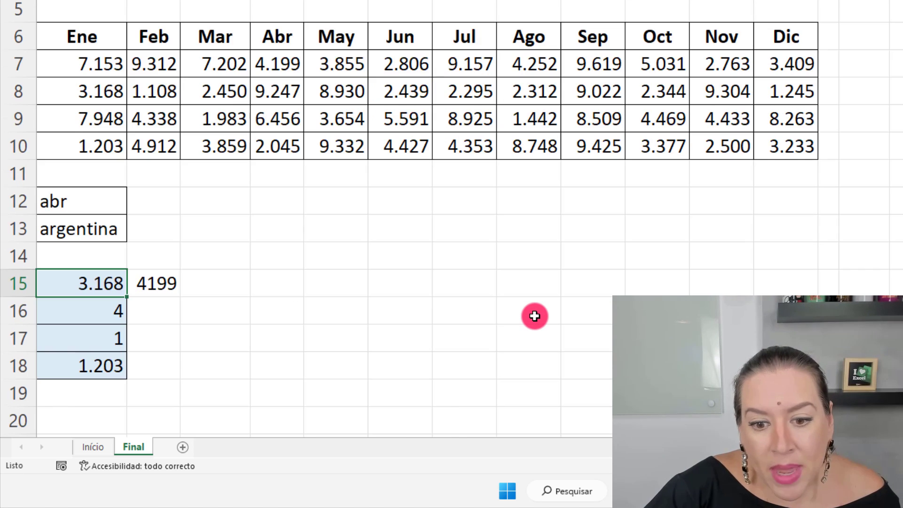
{"action": "scroll", "coordinate": [535, 316], "scroll_direction": "left", "scroll_amount": 3}
{"action": "scroll", "coordinate": [697, 288], "scroll_direction": "up", "scroll_amount": 2}
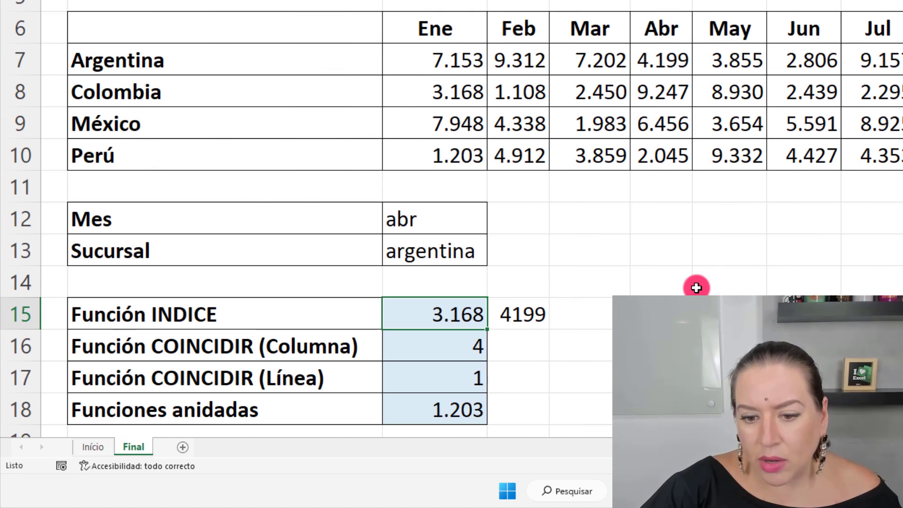
{"action": "left_click", "coordinate": [585, 317]}
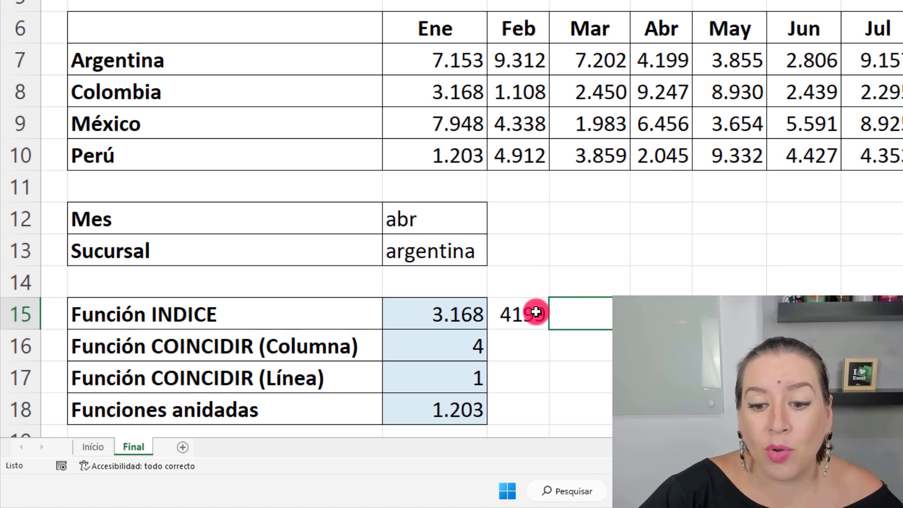
{"action": "double_click", "coordinate": [536, 314]}
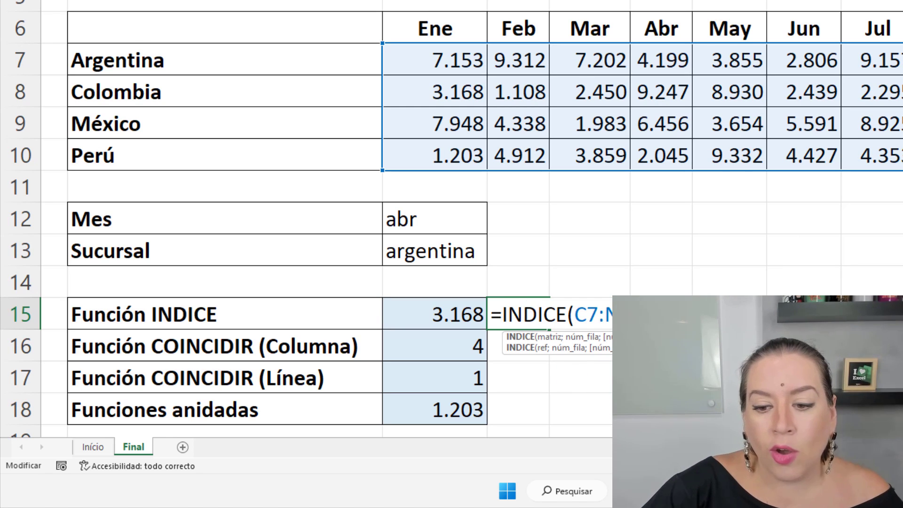
{"action": "key", "text": "End"}
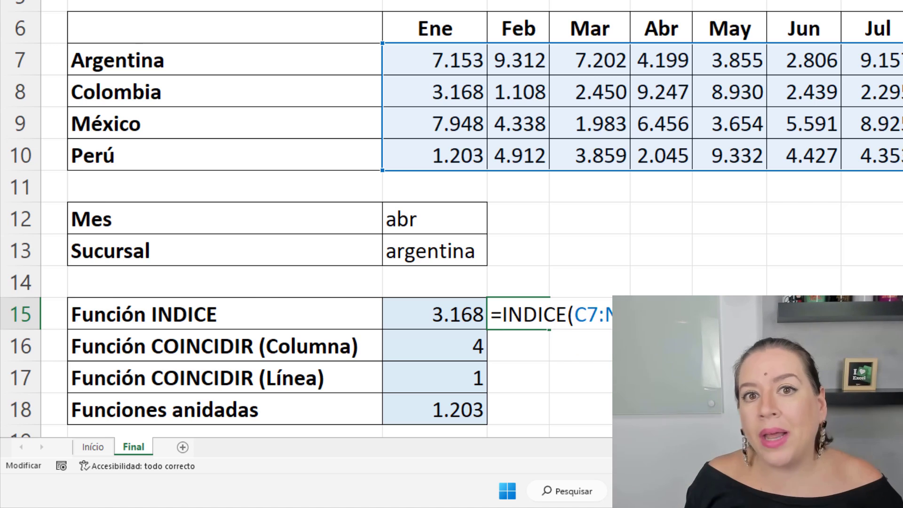
{"action": "key", "text": "Return"}
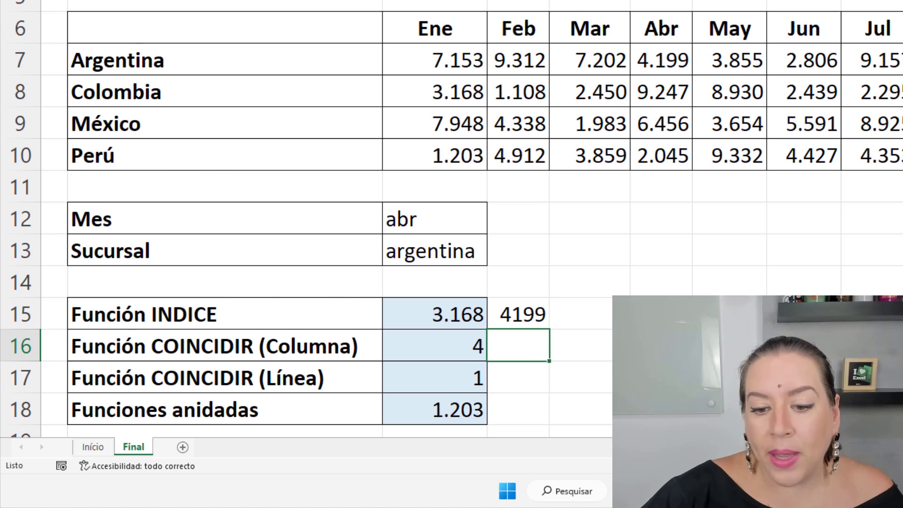
{"action": "double_click", "coordinate": [442, 313]}
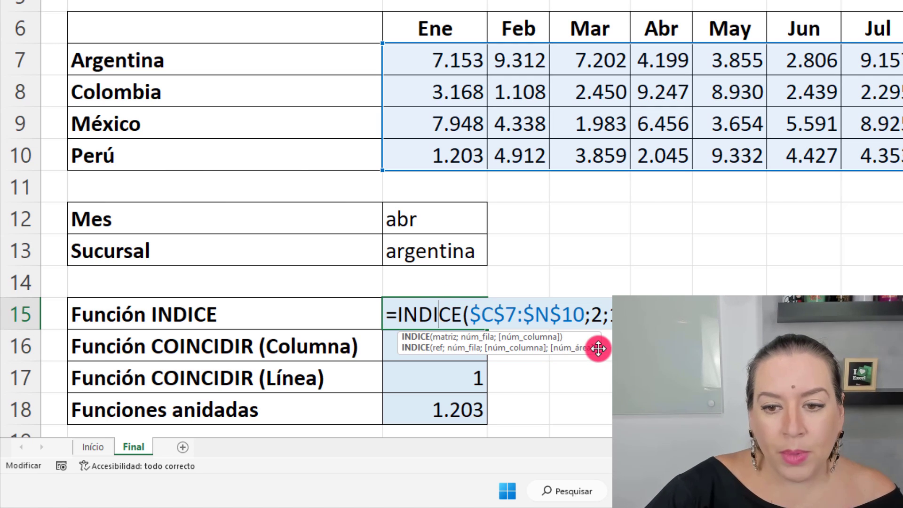
{"action": "left_click", "coordinate": [600, 322]}
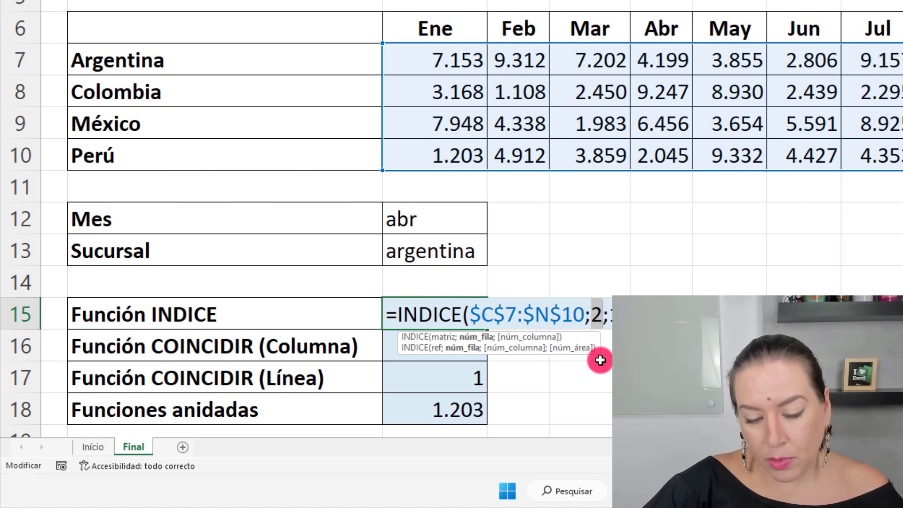
{"action": "left_click", "coordinate": [610, 320]}
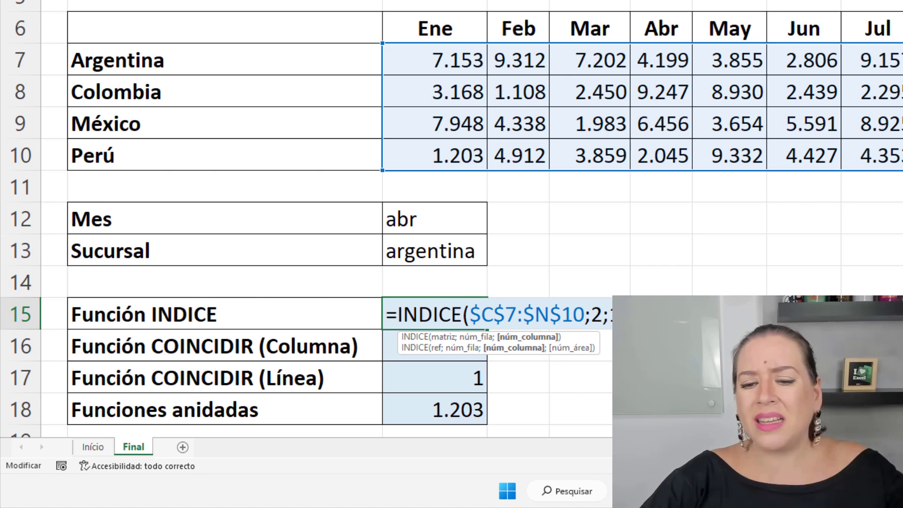
{"action": "key", "text": "Return"}
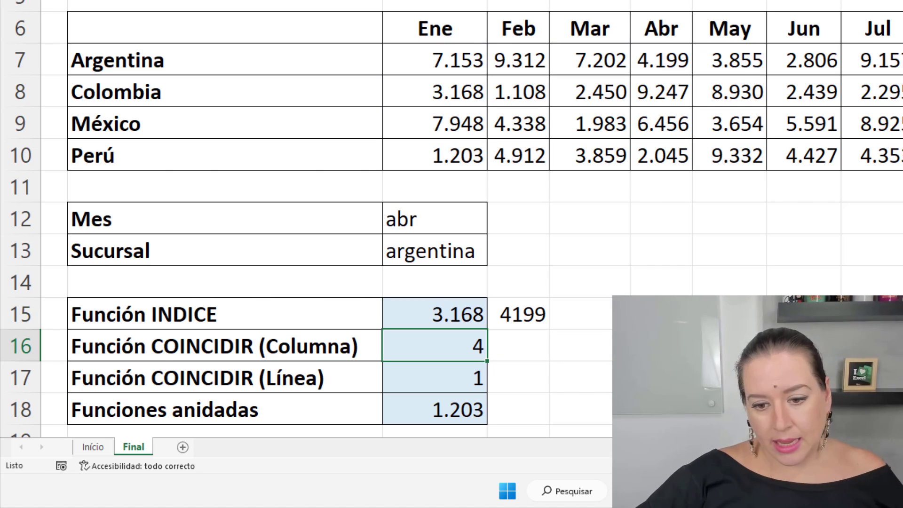
{"action": "left_click", "coordinate": [456, 214]}
{"action": "left_click", "coordinate": [462, 251]}
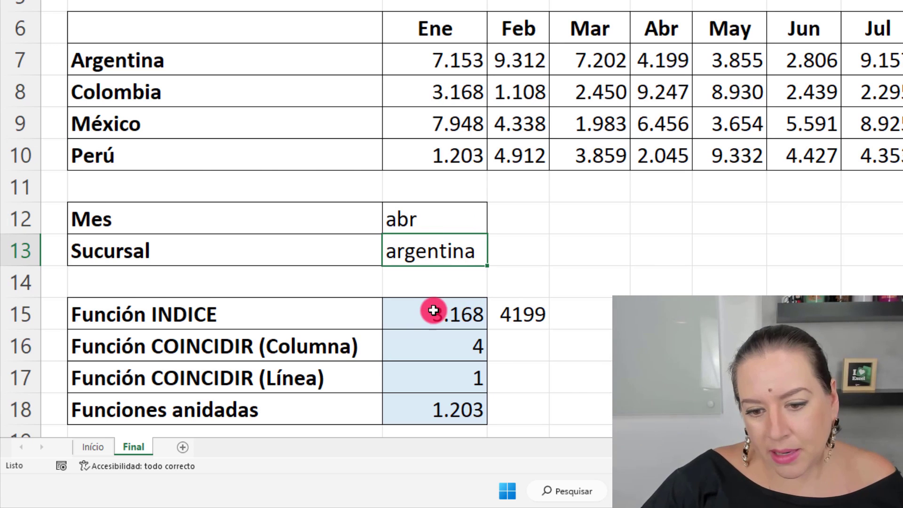
{"action": "left_click", "coordinate": [470, 317]}
{"action": "left_click", "coordinate": [515, 322]}
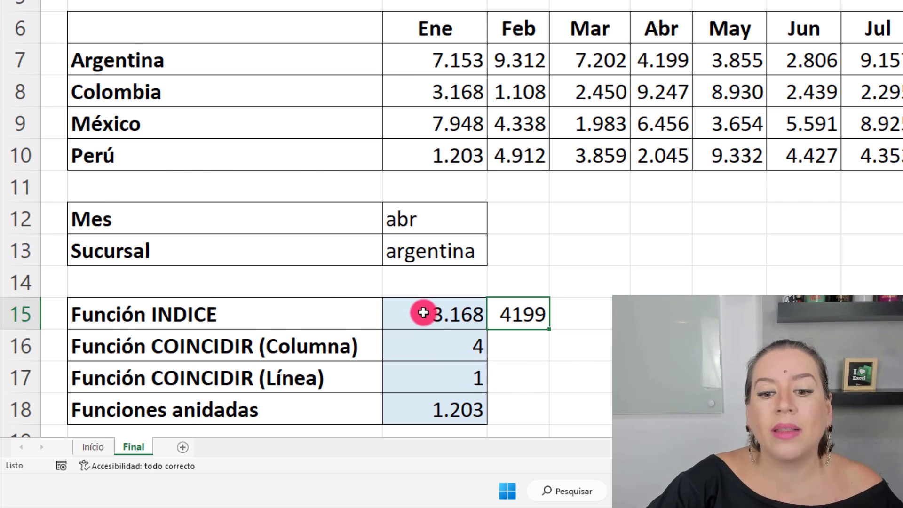
{"action": "left_click_drag", "start_coordinate": [422, 310], "coordinate": [522, 323]}
{"action": "left_click", "coordinate": [524, 305]}
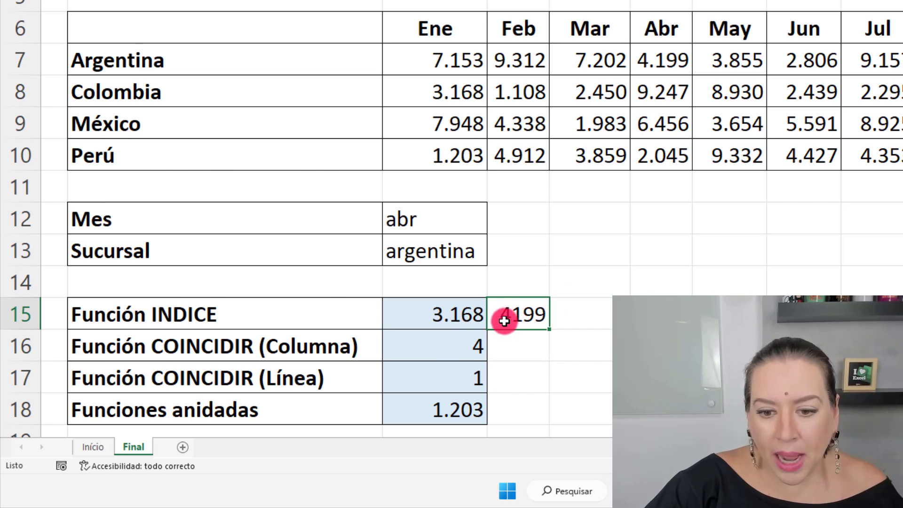
{"action": "left_click", "coordinate": [437, 223]}
{"action": "type", "text": "en"}
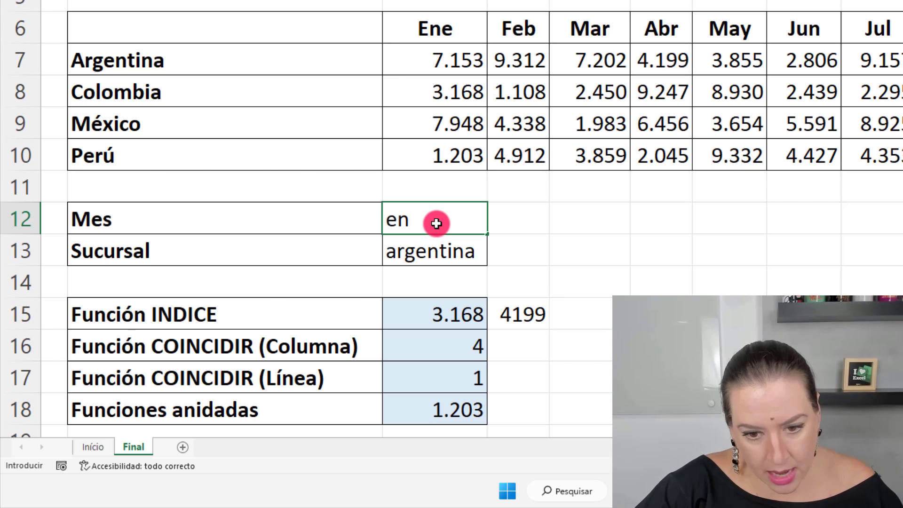
Change the month in C12 to ene and check C15's recalculated INDICE result
{"action": "type", "text": "e"}
{"action": "left_click", "coordinate": [540, 256]}
{"action": "left_click", "coordinate": [420, 313]}
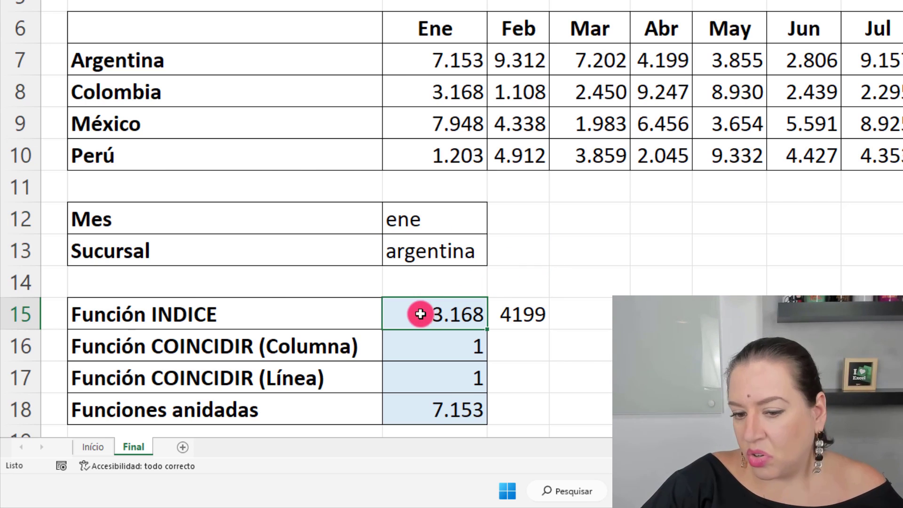
Edit the row argument of C15's =INDICE($C$7:$N$10;2;…) formula to return 3.168
{"action": "double_click", "coordinate": [471, 314]}
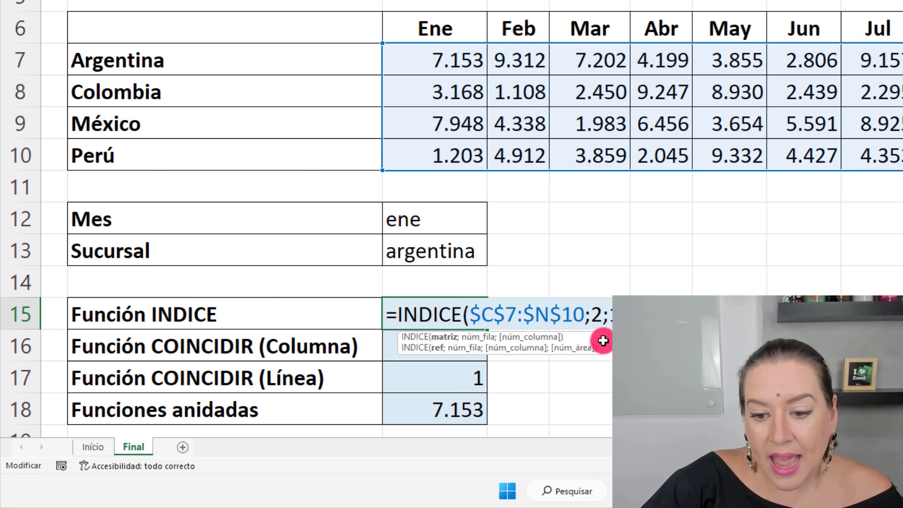
{"action": "left_click_drag", "start_coordinate": [598, 320], "coordinate": [612, 314]}
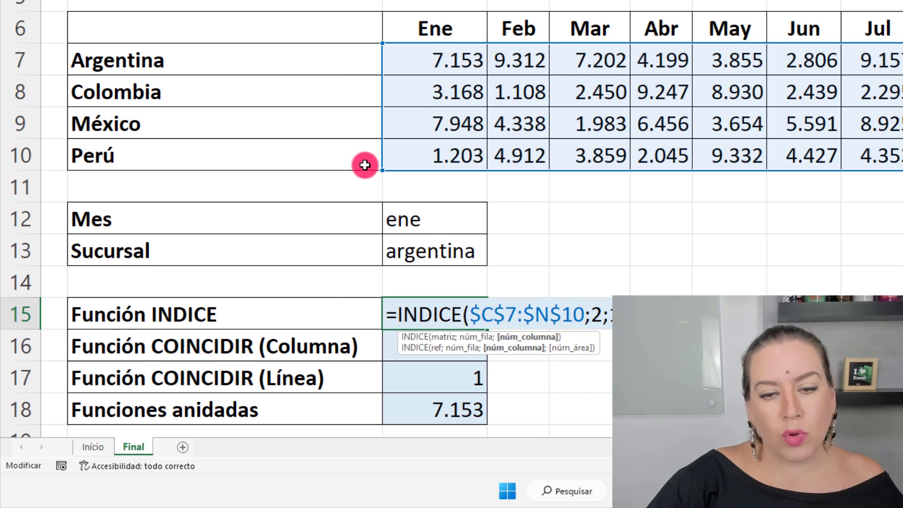
{"action": "key", "text": "ctrl+Return"}
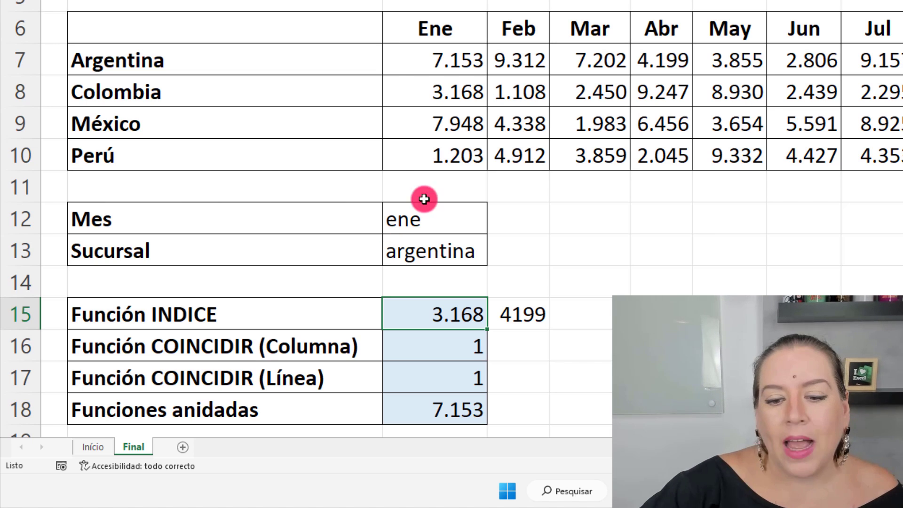
{"action": "left_click", "coordinate": [228, 350]}
{"action": "double_click", "coordinate": [228, 350]}
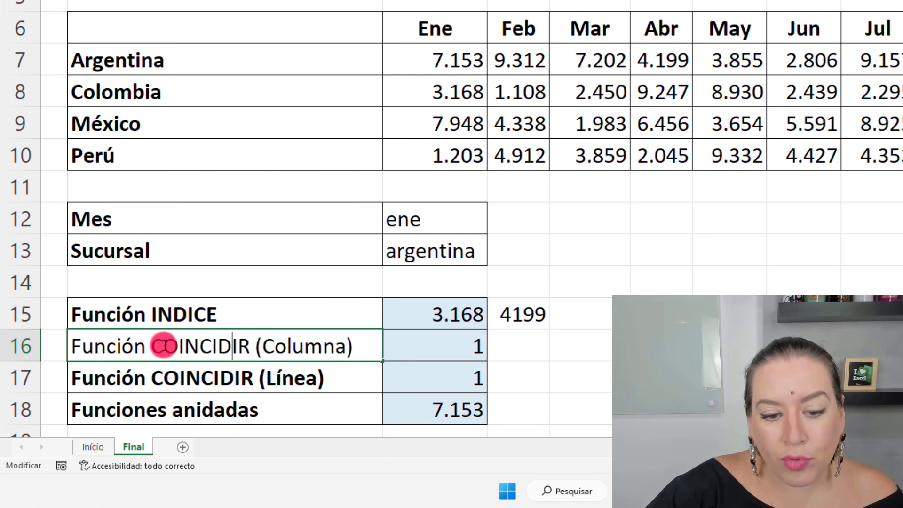
{"action": "left_click_drag", "start_coordinate": [152, 346], "coordinate": [251, 348]}
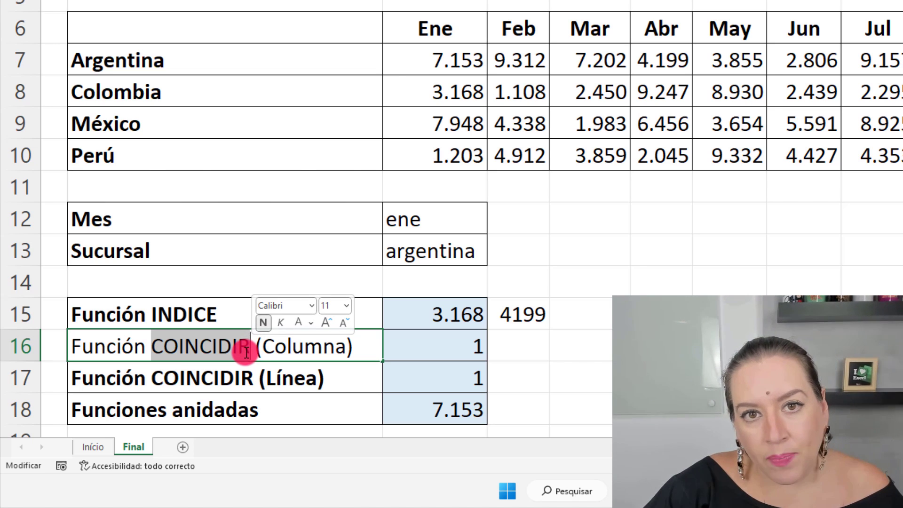
{"action": "key", "text": "Escape"}
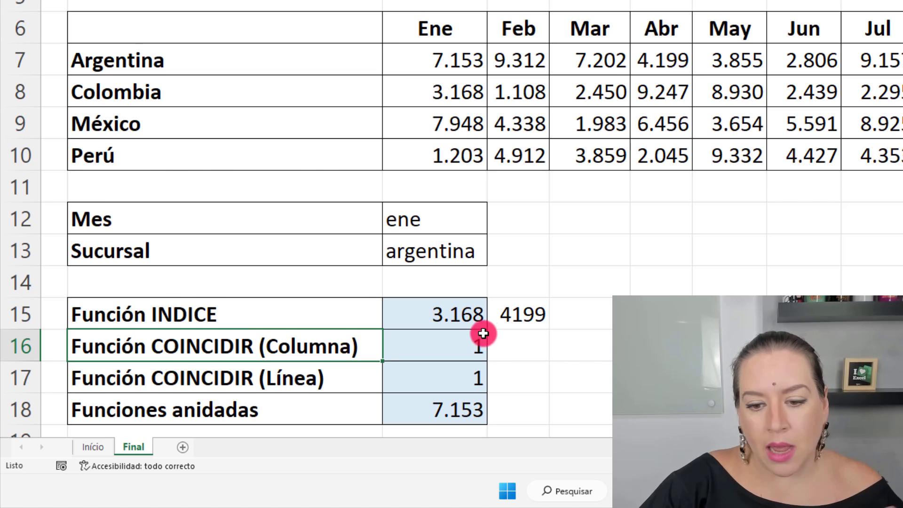
{"action": "left_click", "coordinate": [510, 321]}
{"action": "double_click", "coordinate": [502, 314]}
{"action": "left_click", "coordinate": [658, 314]}
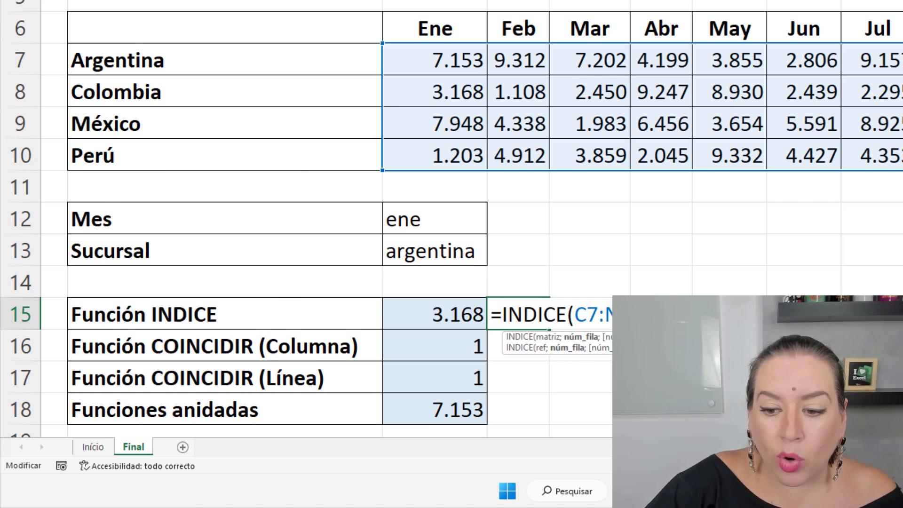
{"action": "type", "text": ";"}
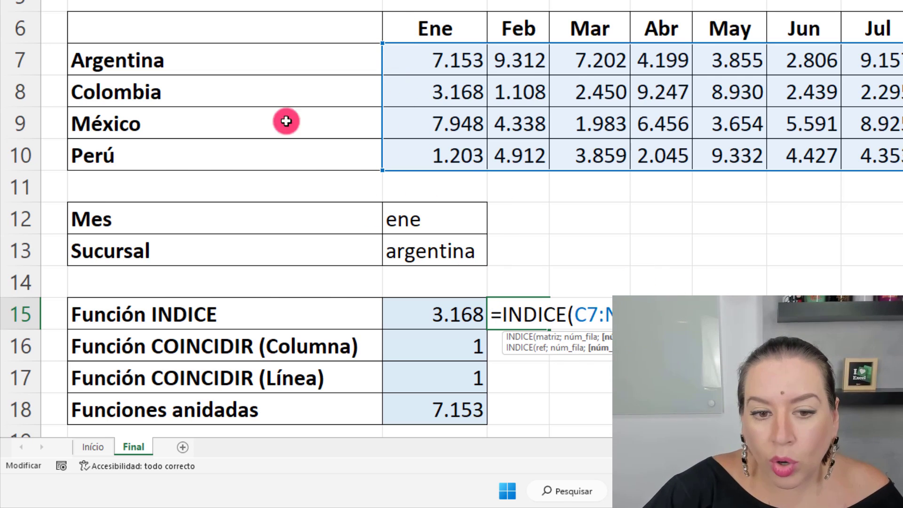
{"action": "type", "text": "3;"}
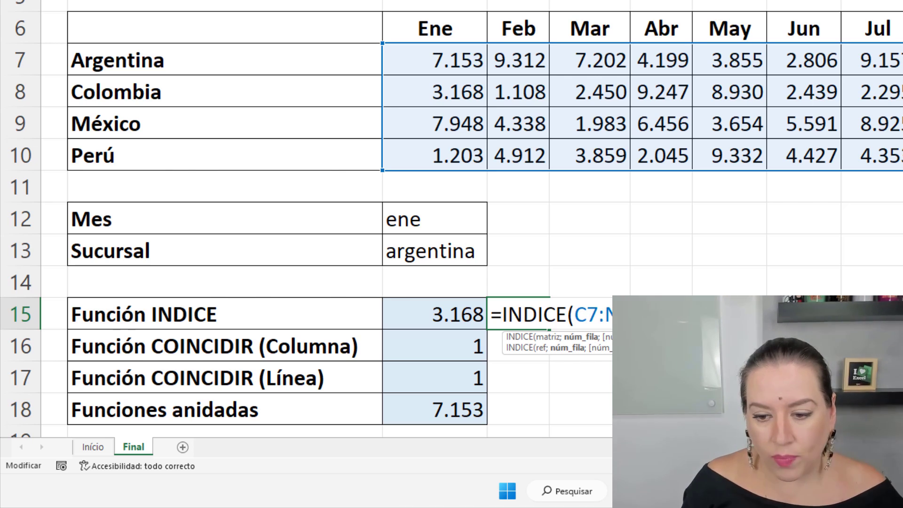
{"action": "key", "text": "Return"}
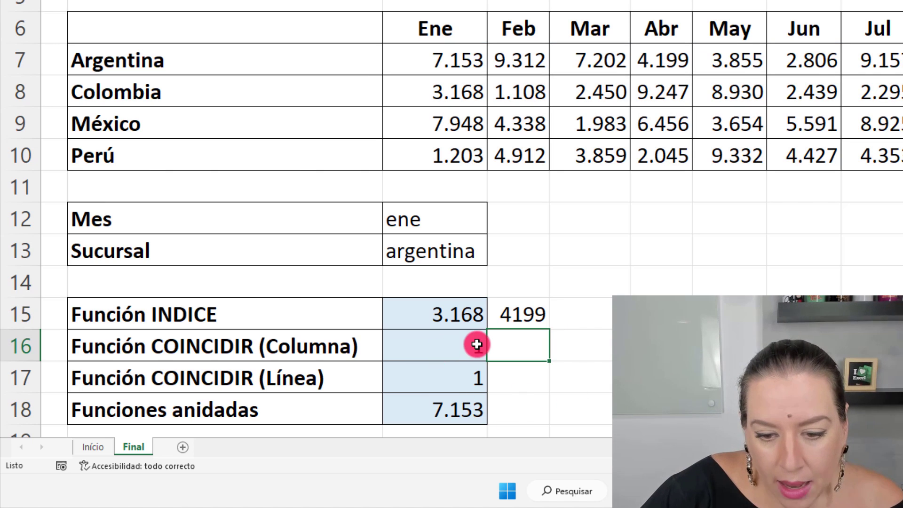
{"action": "left_click", "coordinate": [478, 346]}
{"action": "left_click", "coordinate": [525, 350]}
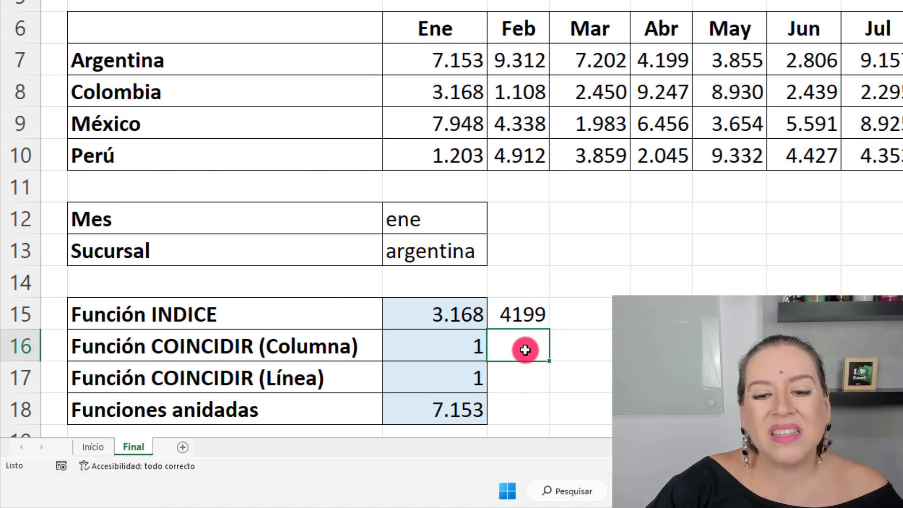
{"action": "left_click", "coordinate": [455, 315]}
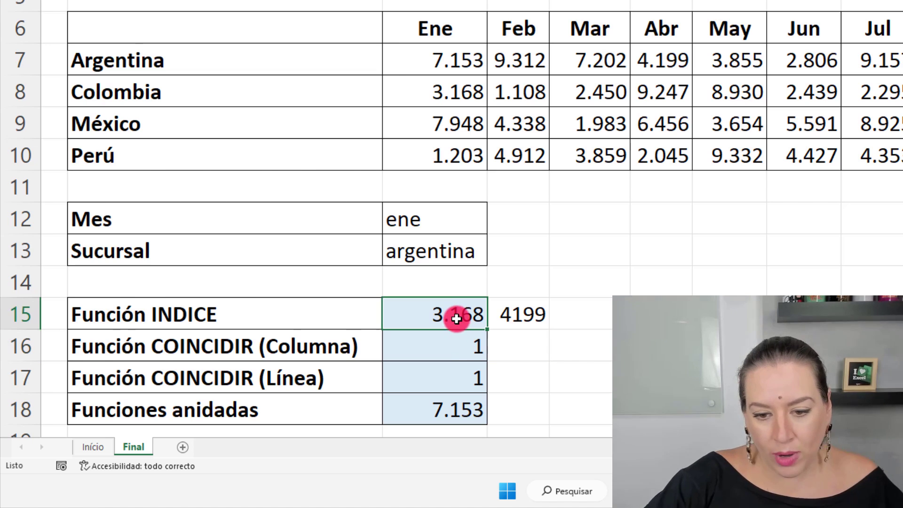
{"action": "key", "text": "Delete"}
Clear the two COINCIDIR result cells for Columna and Línea
{"action": "double_click", "coordinate": [522, 314]}
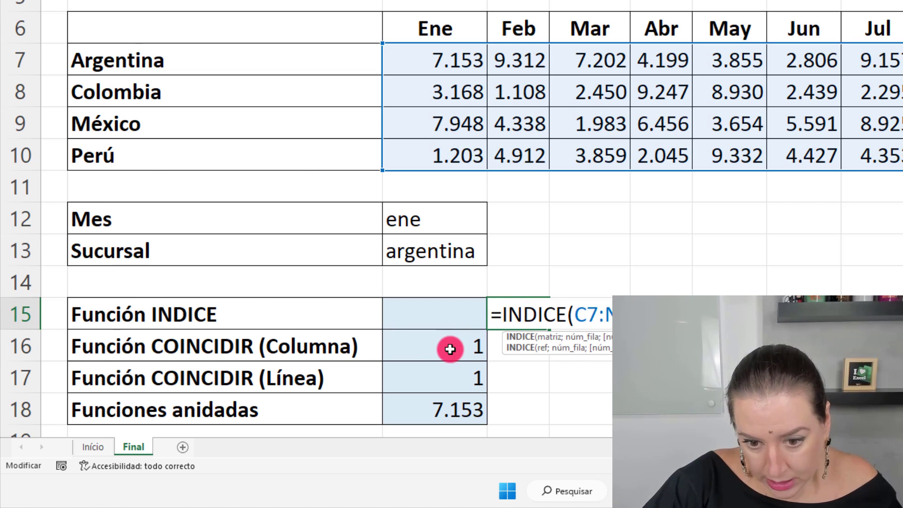
{"action": "left_click_drag", "start_coordinate": [452, 346], "coordinate": [448, 369]}
{"action": "key", "text": "Delete"}
{"action": "left_click", "coordinate": [564, 364]}
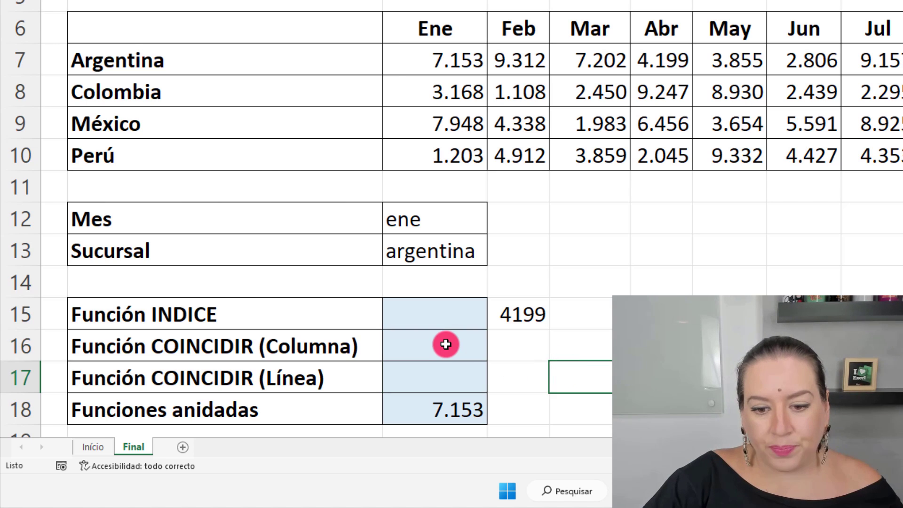
{"action": "left_click", "coordinate": [444, 343]}
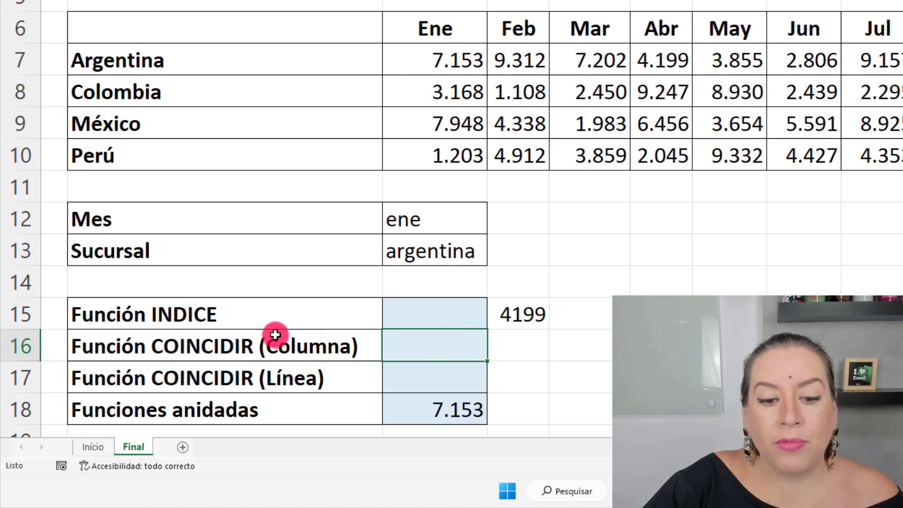
{"action": "left_click", "coordinate": [535, 345]}
{"action": "left_click", "coordinate": [478, 344]}
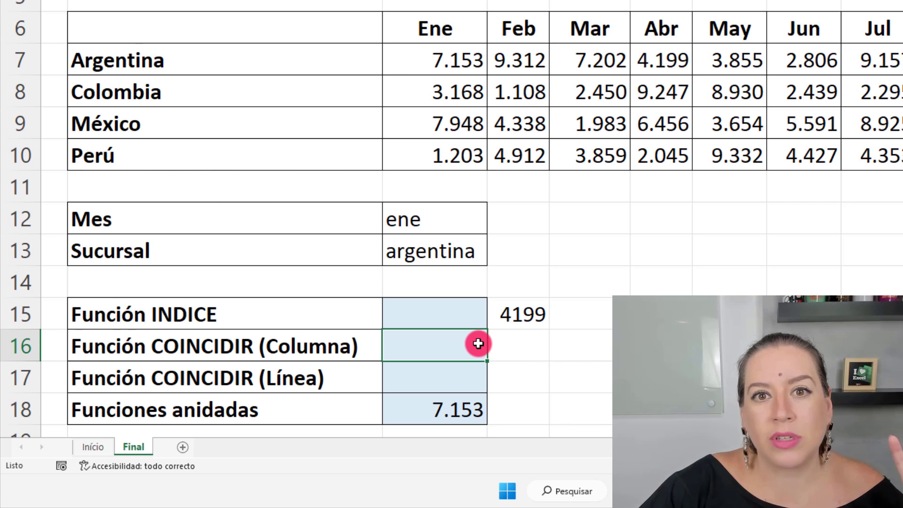
{"action": "left_click", "coordinate": [359, 345]}
{"action": "left_click", "coordinate": [413, 342]}
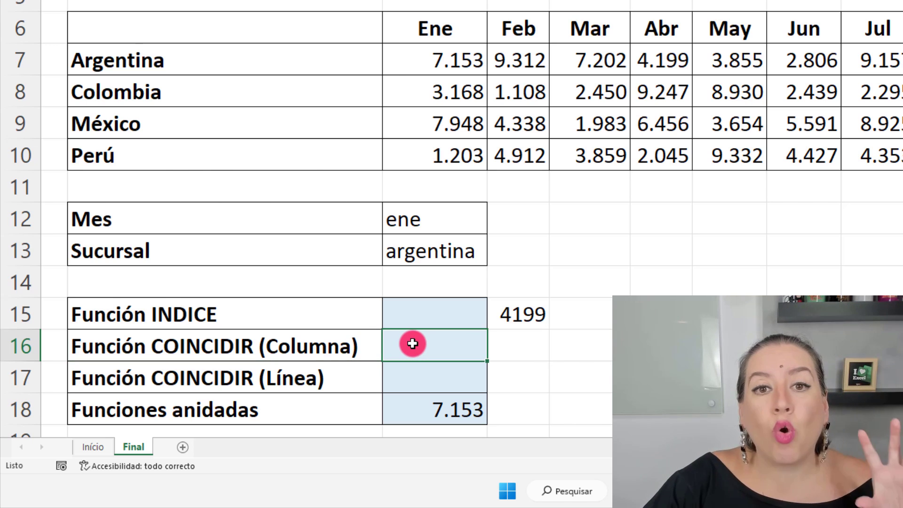
Point out the month headers Ene through Jul beside the empty COINCIDIR (Columna) cell
{"action": "left_click", "coordinate": [428, 29]}
{"action": "left_click", "coordinate": [521, 26]}
{"action": "left_click", "coordinate": [586, 28]}
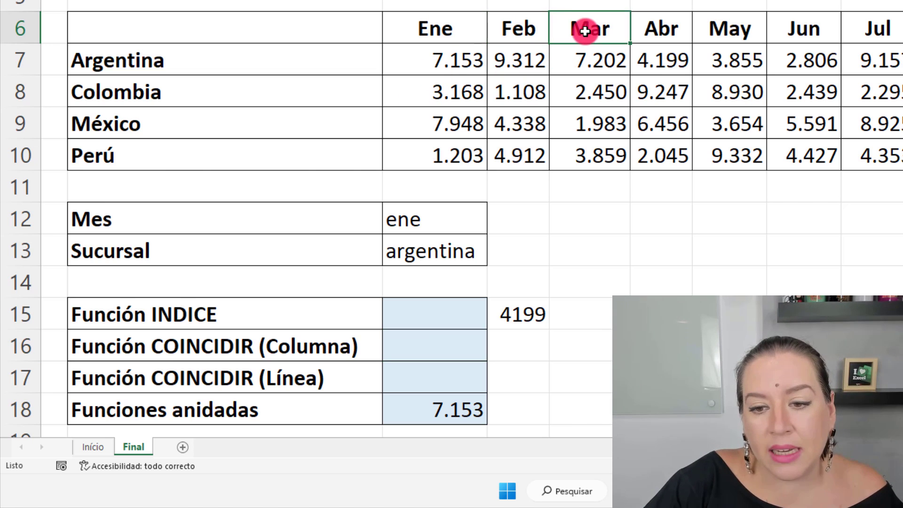
{"action": "left_click", "coordinate": [658, 27]}
{"action": "left_click", "coordinate": [733, 36]}
{"action": "left_click", "coordinate": [800, 25]}
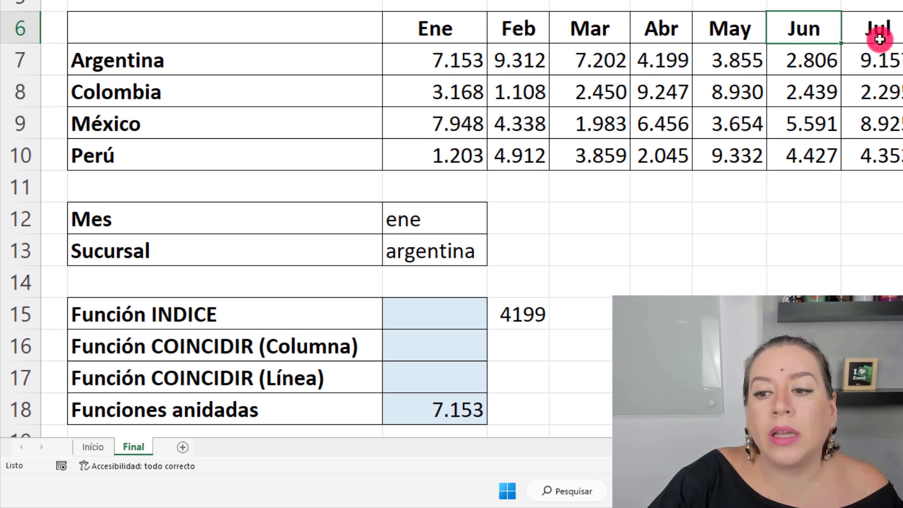
{"action": "left_click", "coordinate": [880, 30]}
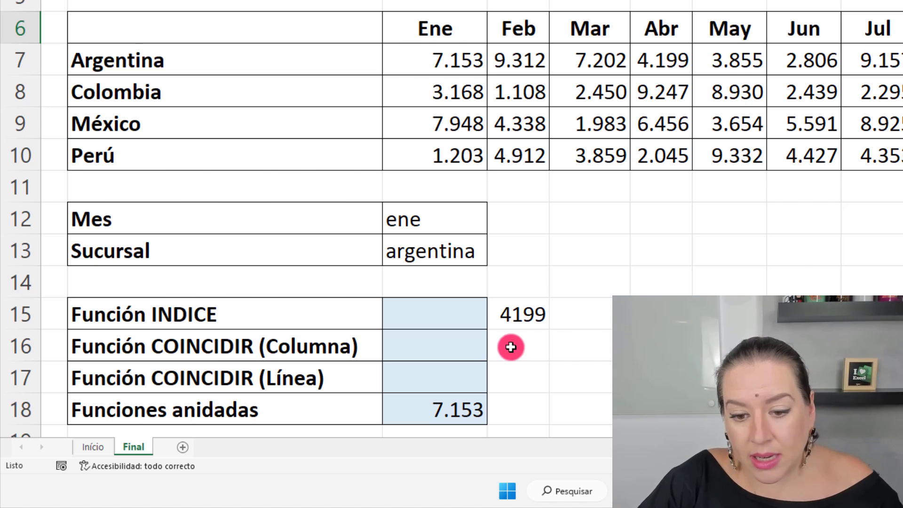
{"action": "left_click", "coordinate": [454, 344]}
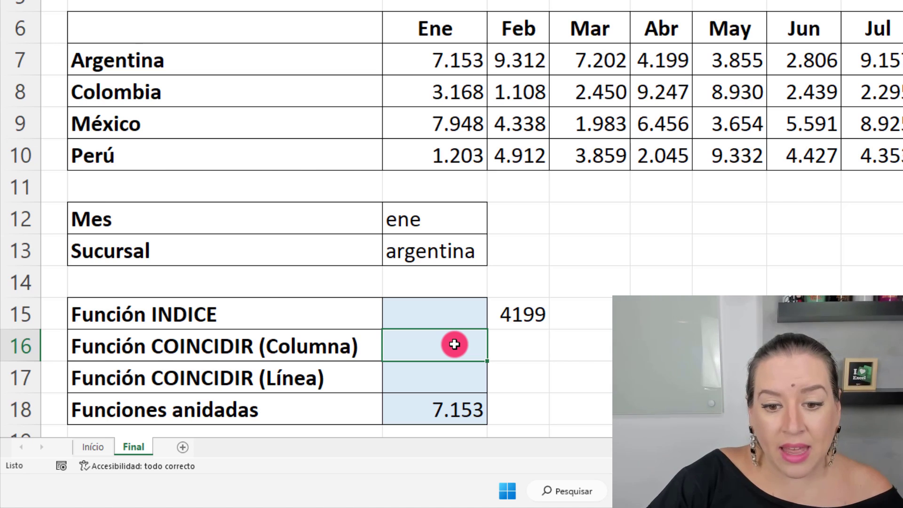
Relate the month cell ene and branch cell argentina to the headers and branch names
{"action": "left_click", "coordinate": [442, 226]}
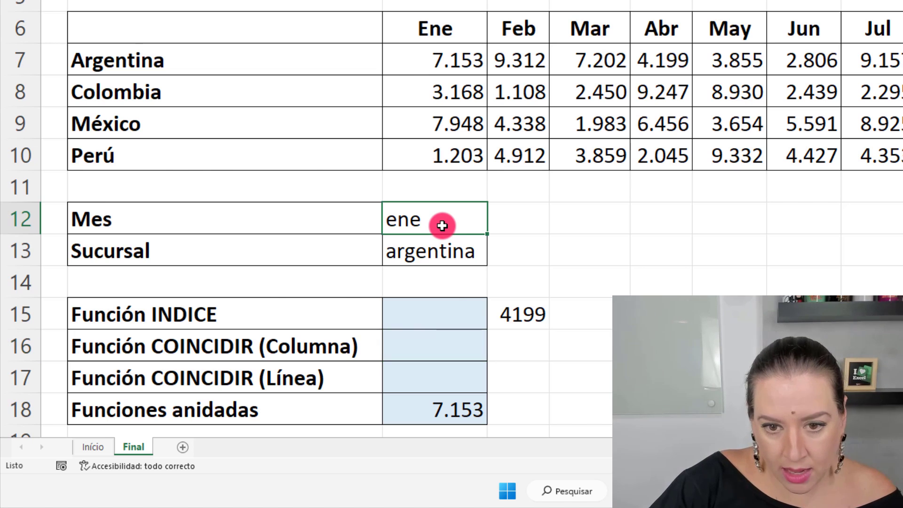
{"action": "left_click_drag", "start_coordinate": [419, 30], "coordinate": [894, 30]}
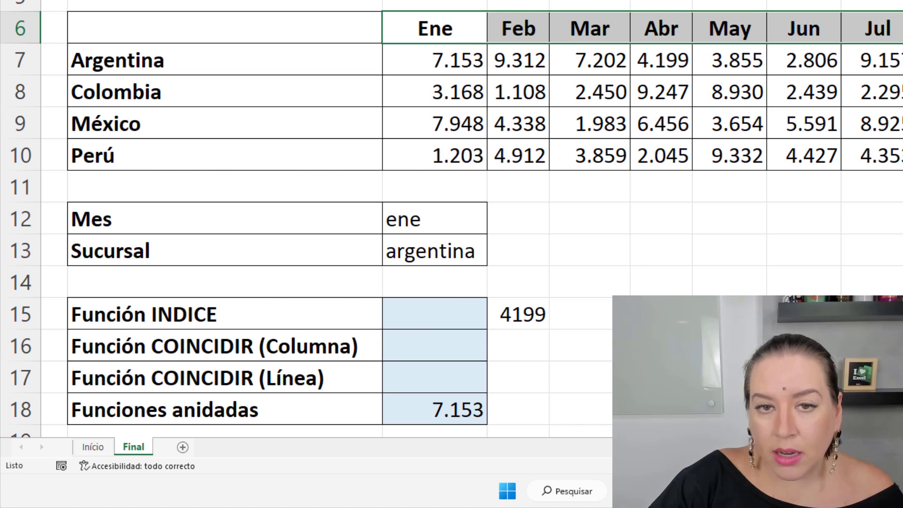
{"action": "left_click", "coordinate": [472, 349]}
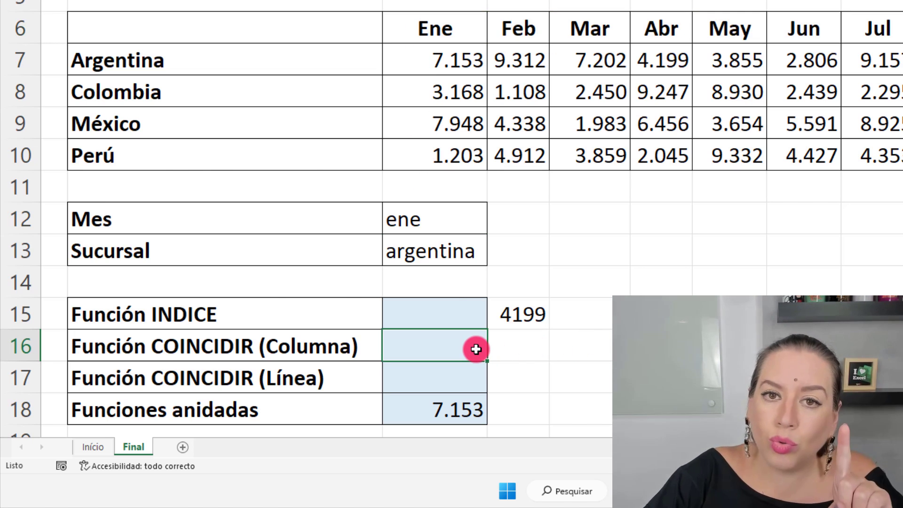
{"action": "left_click", "coordinate": [466, 378]}
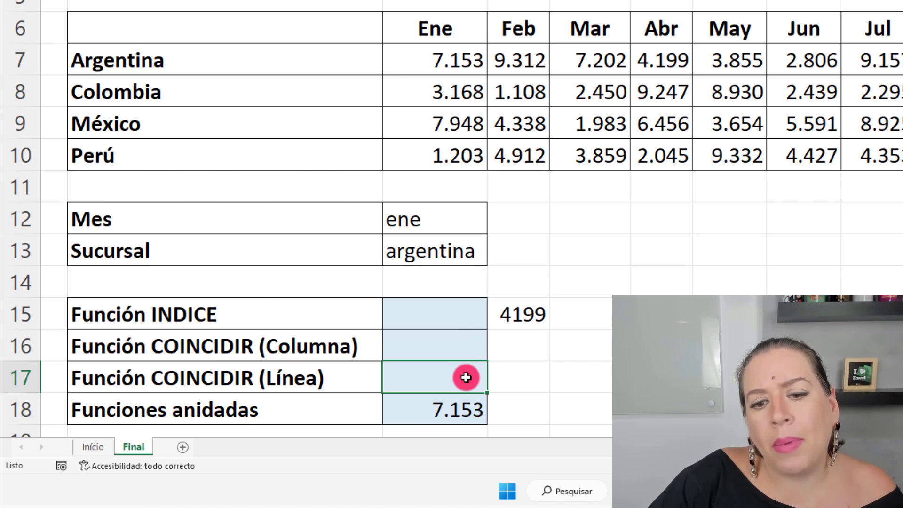
{"action": "left_click", "coordinate": [435, 256]}
{"action": "left_click_drag", "start_coordinate": [365, 69], "coordinate": [348, 148]}
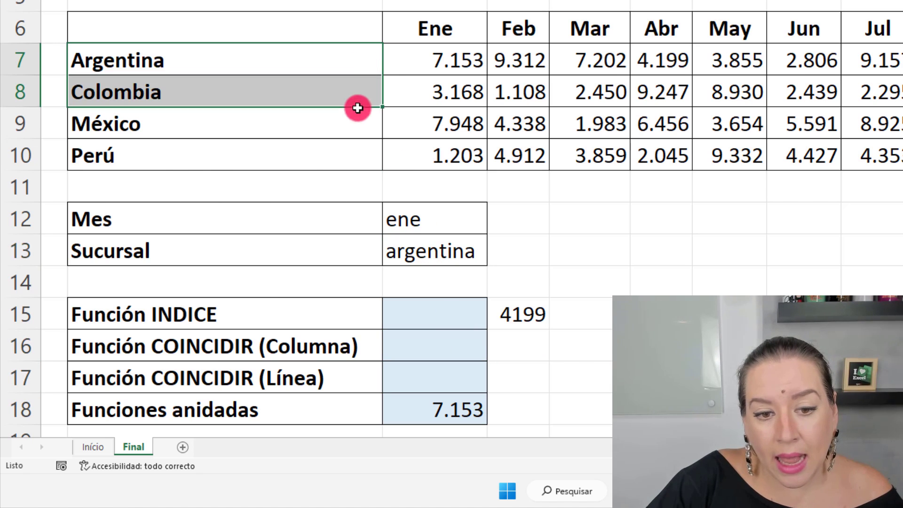
{"action": "left_click", "coordinate": [329, 58]}
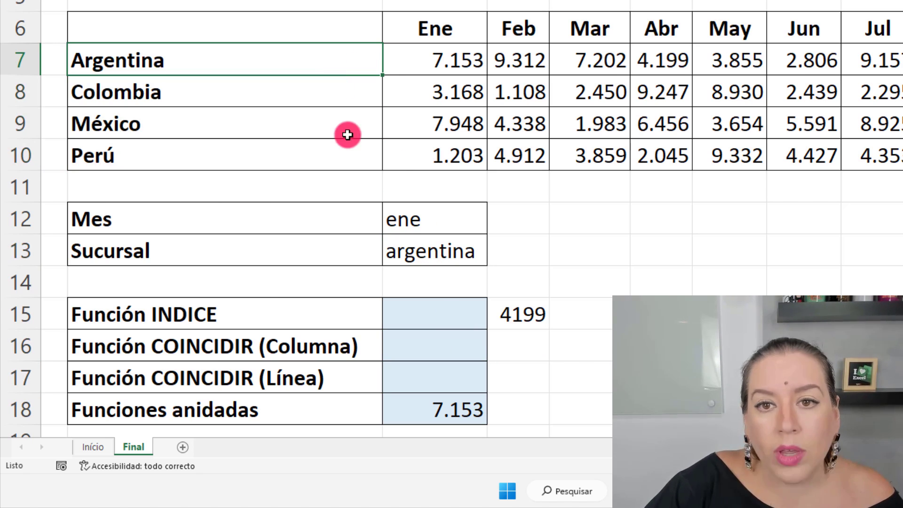
Change the month in C12 from ene to feb, making the nested result 3.168
{"action": "left_click", "coordinate": [437, 220]}
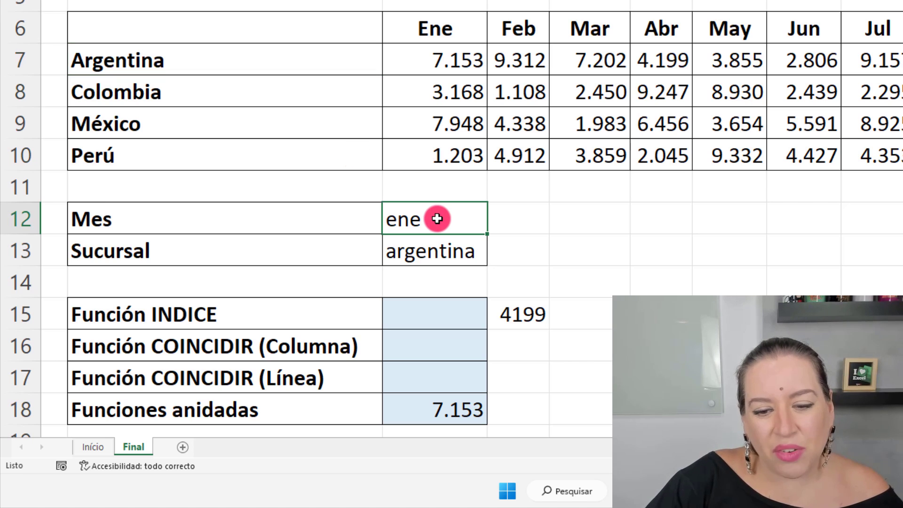
{"action": "type", "text": "feb"}
{"action": "left_click", "coordinate": [528, 245]}
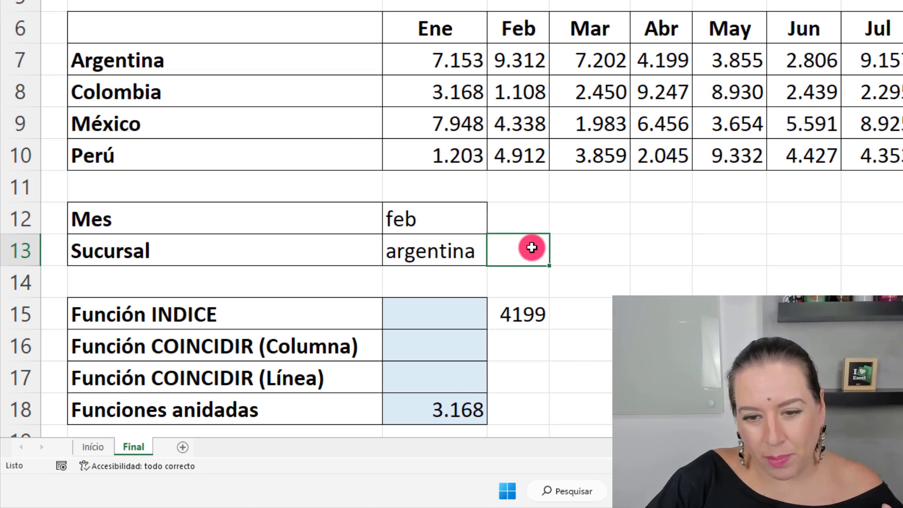
{"action": "left_click", "coordinate": [483, 30]}
{"action": "left_click", "coordinate": [503, 30]}
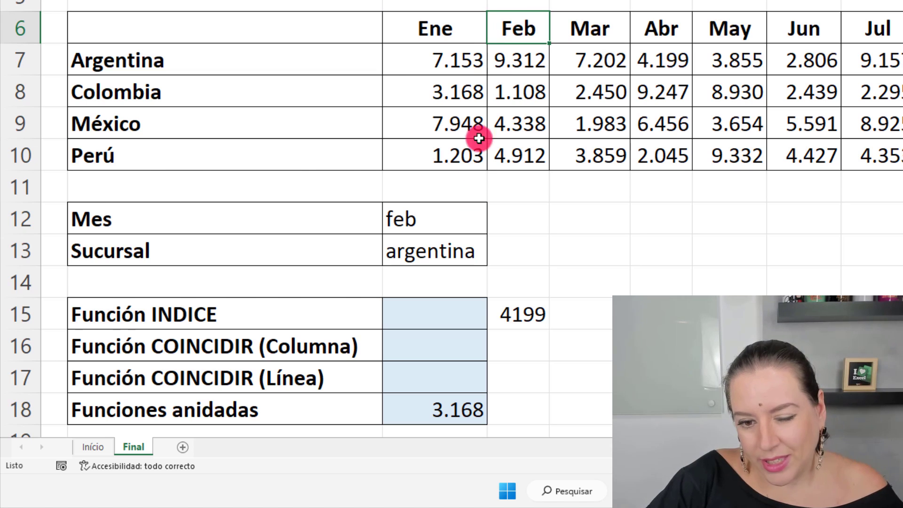
{"action": "left_click", "coordinate": [575, 375]}
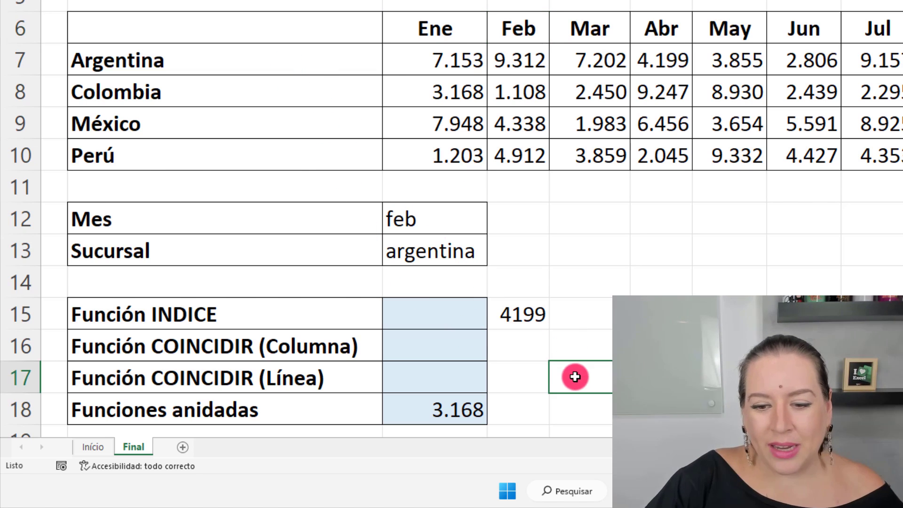
{"action": "left_click", "coordinate": [466, 344]}
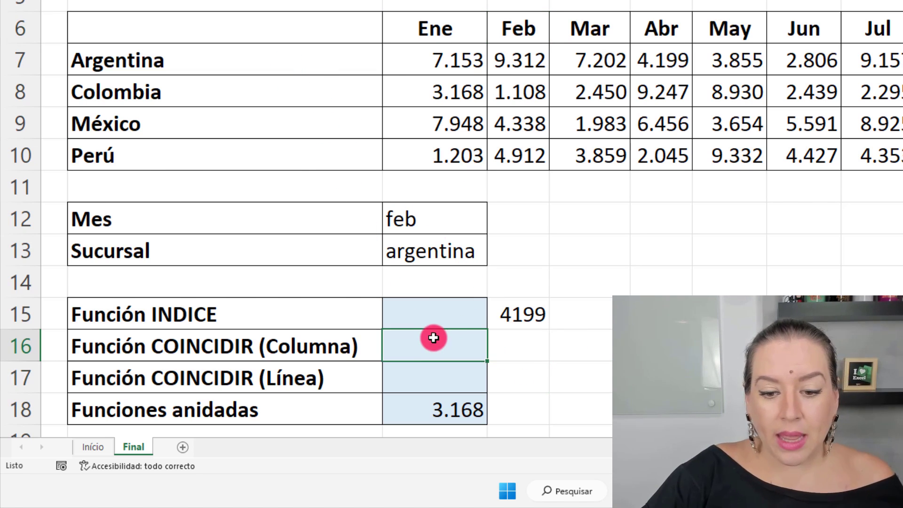
Enter =COINCIDIR(C12; in C16 with the month cell as lookup value
{"action": "type", "text": "=coi"}
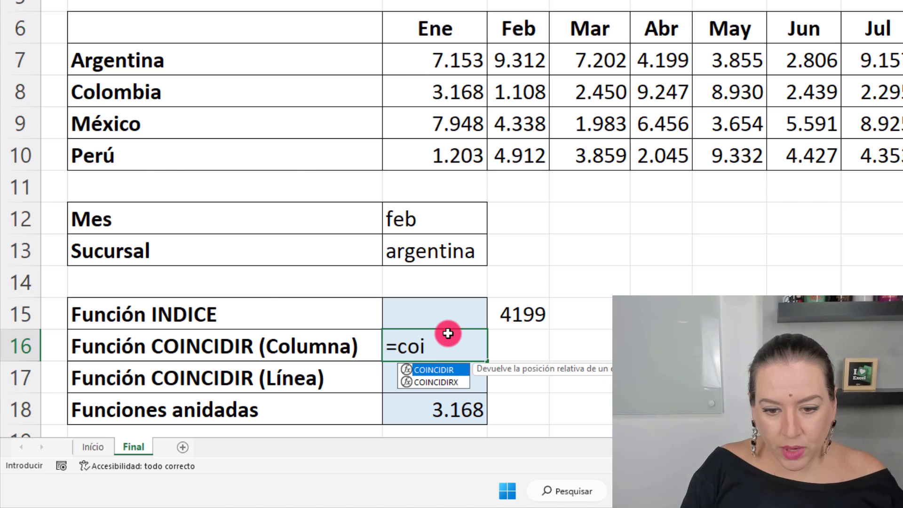
{"action": "key", "text": "Tab"}
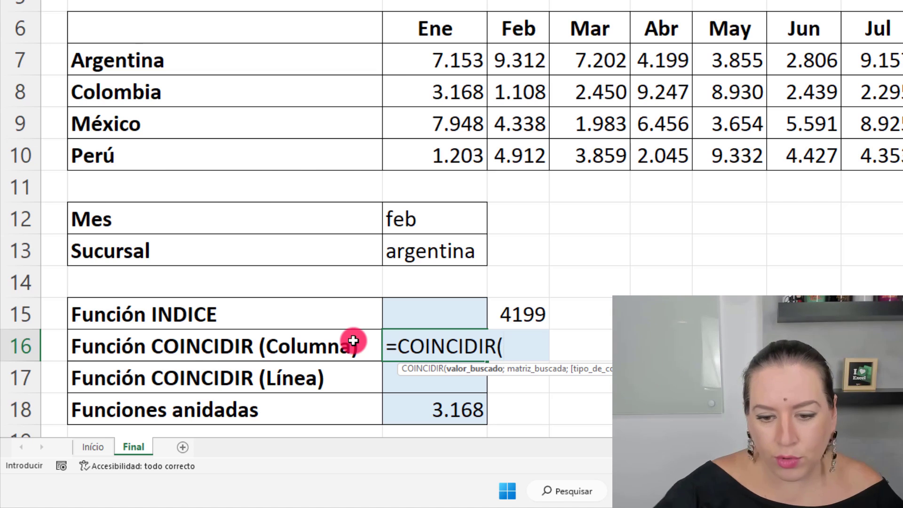
{"action": "left_click", "coordinate": [399, 347]}
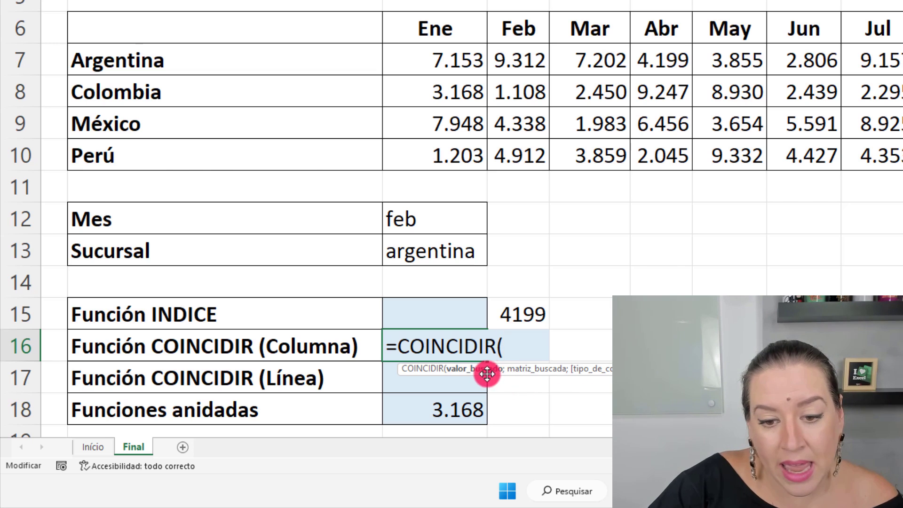
{"action": "left_click", "coordinate": [435, 222]}
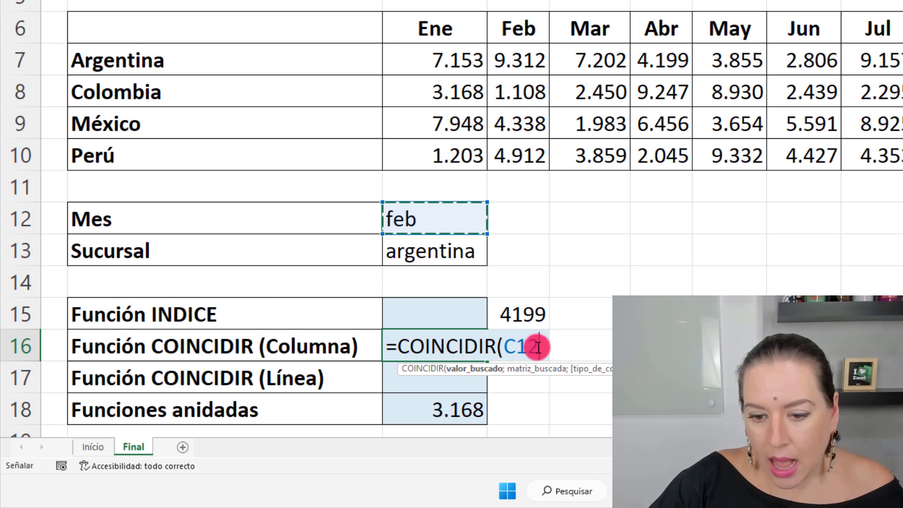
{"action": "left_click_drag", "start_coordinate": [504, 347], "coordinate": [533, 345]}
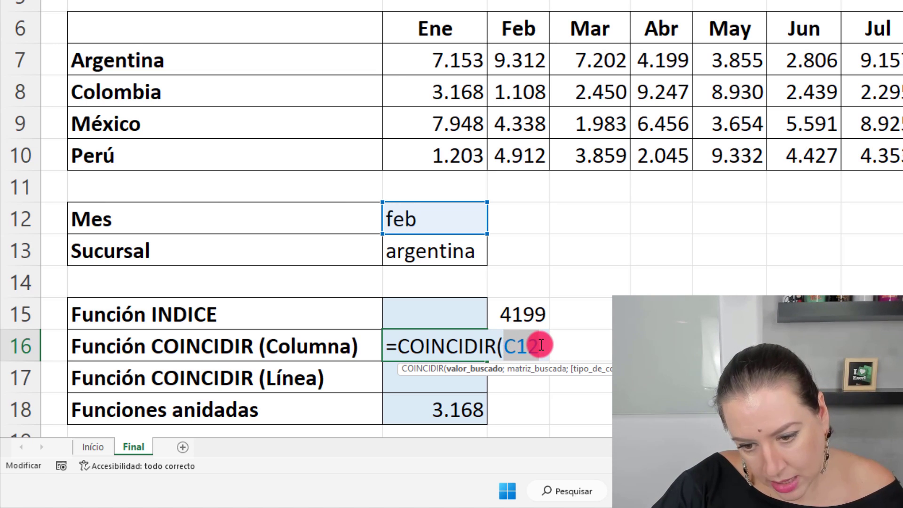
{"action": "left_click", "coordinate": [538, 345]}
{"action": "type", "text": ";"}
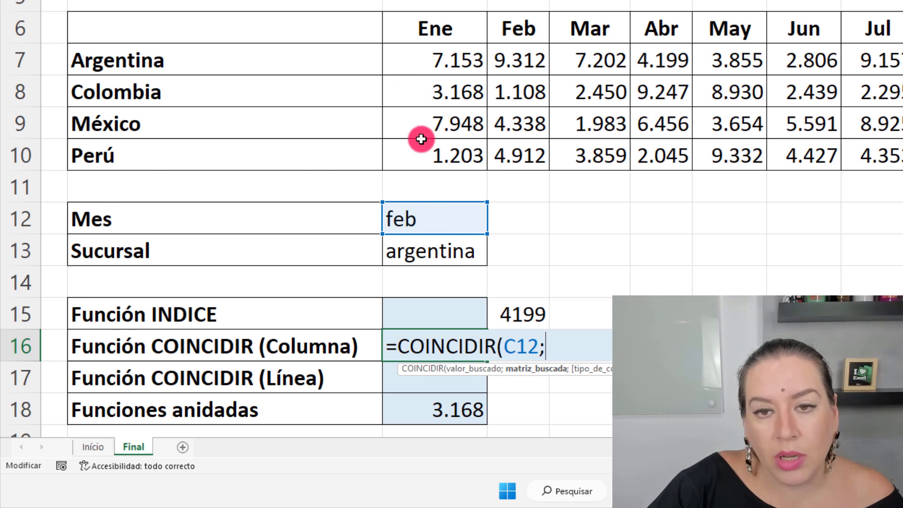
Finish C16's COINCIDIR over header row C6:N6 with exact match, returning 2 for feb
{"action": "left_click_drag", "start_coordinate": [426, 27], "coordinate": [900, 29]}
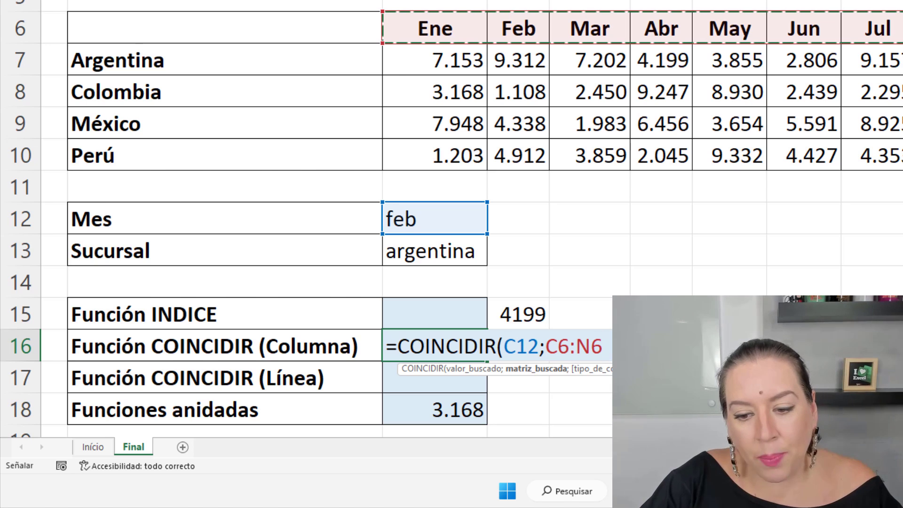
{"action": "type", "text": "/"}
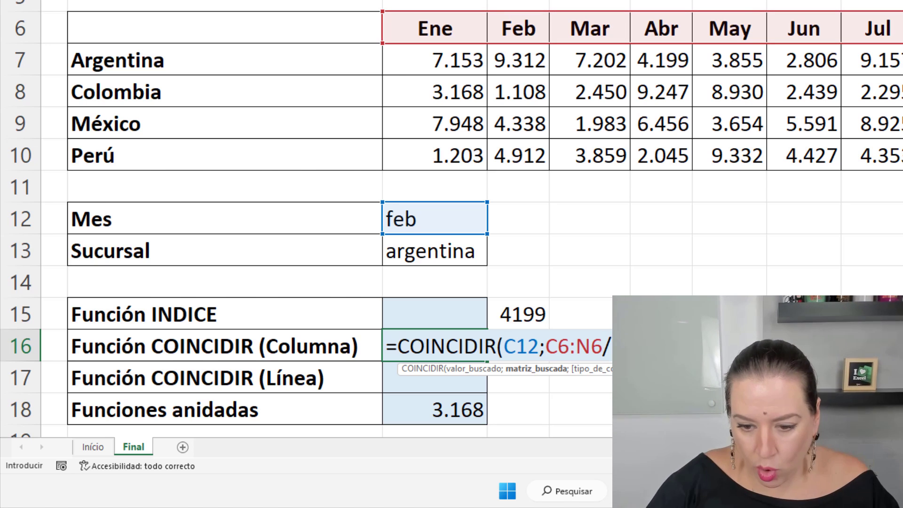
{"action": "key", "text": "BackSpace"}
{"action": "type", "text": ";"}
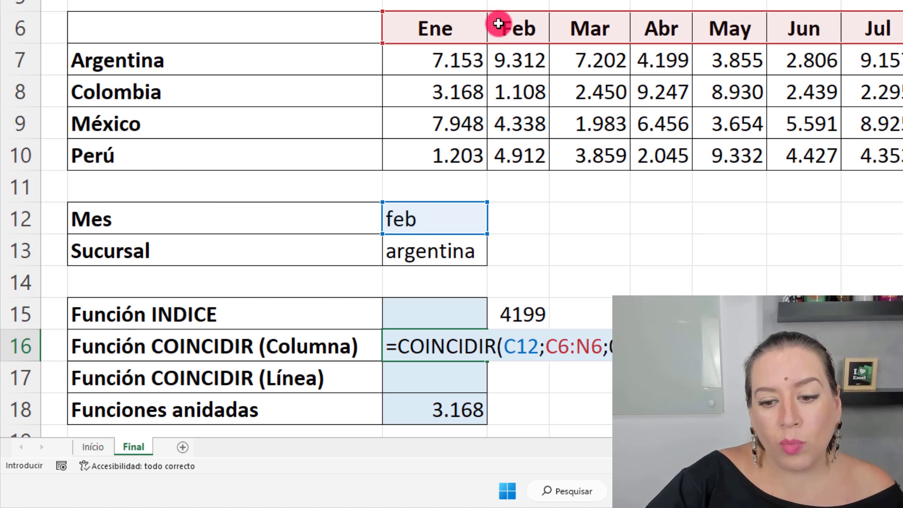
{"action": "key", "text": "Return"}
{"action": "left_click", "coordinate": [479, 355]}
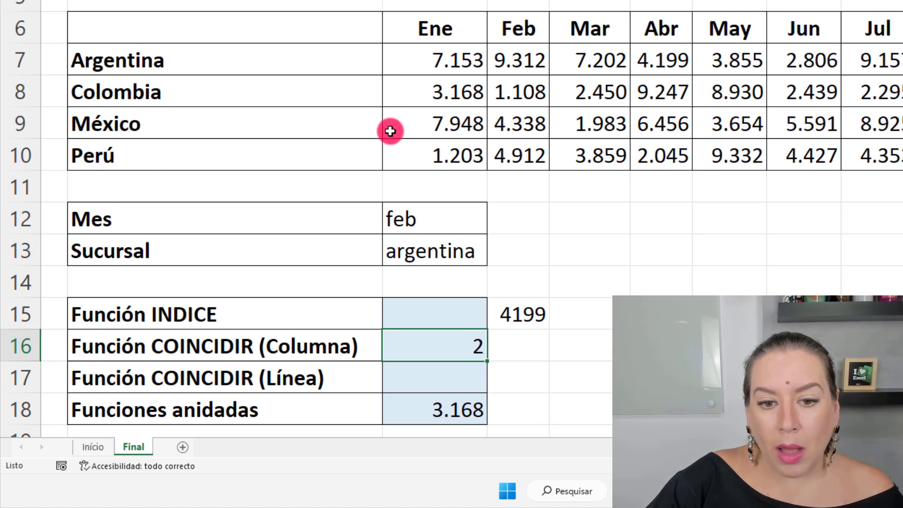
{"action": "left_click_drag", "start_coordinate": [361, 58], "coordinate": [367, 155]}
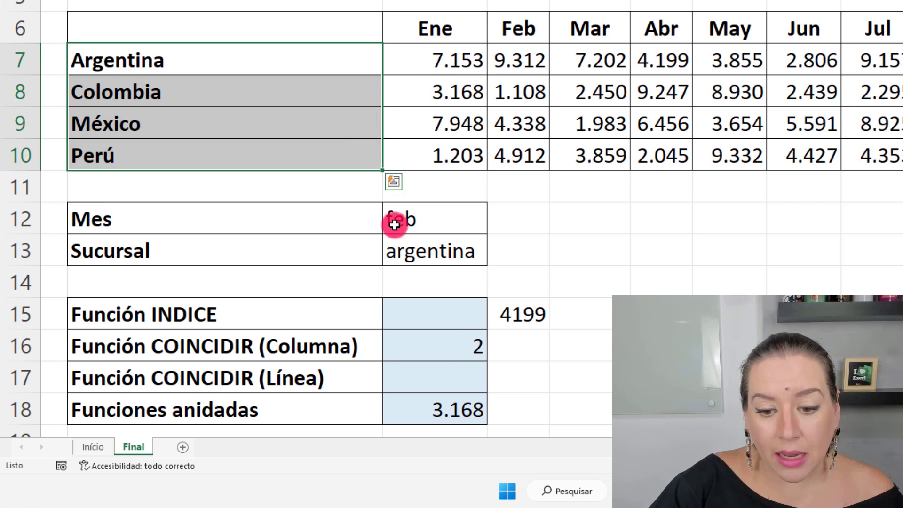
Enter =COINCIDIR(C13;B7:B10;0) in C17, returning 1 for argentina
{"action": "left_click", "coordinate": [452, 381]}
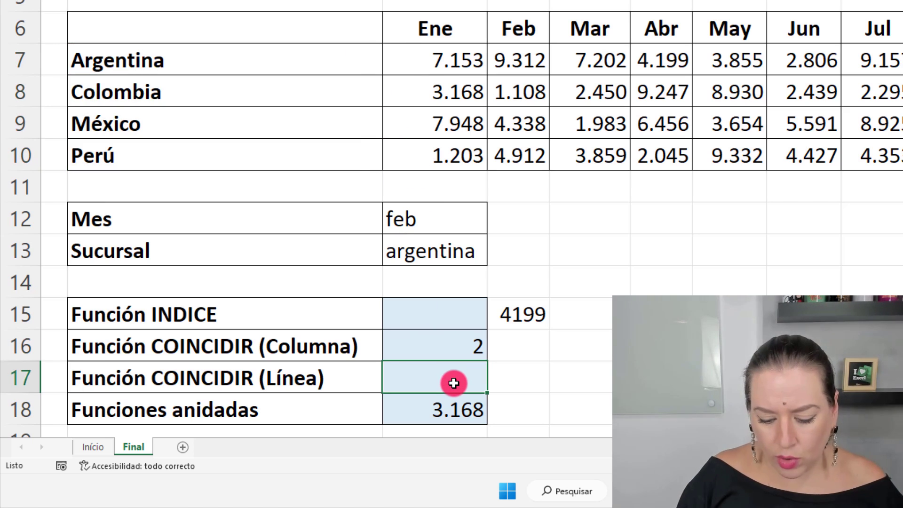
{"action": "type", "text": "=coi"}
{"action": "key", "text": "Tab"}
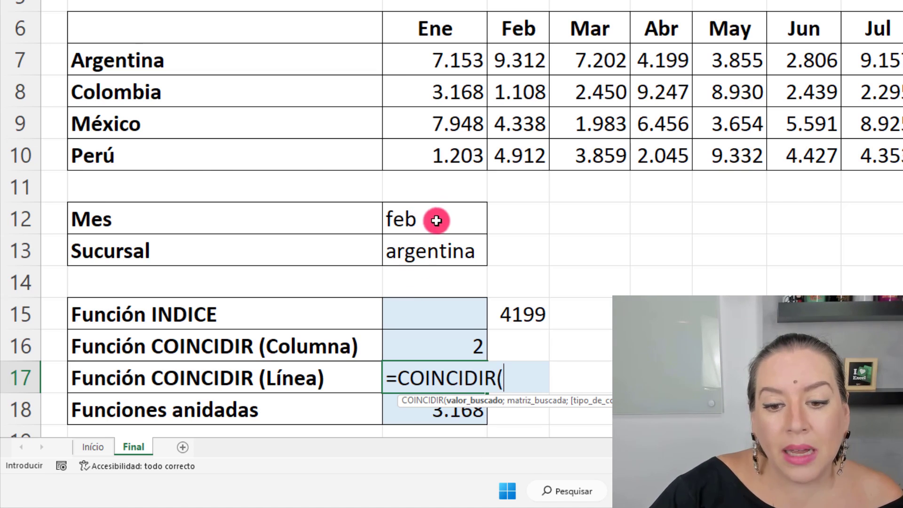
{"action": "left_click", "coordinate": [445, 250]}
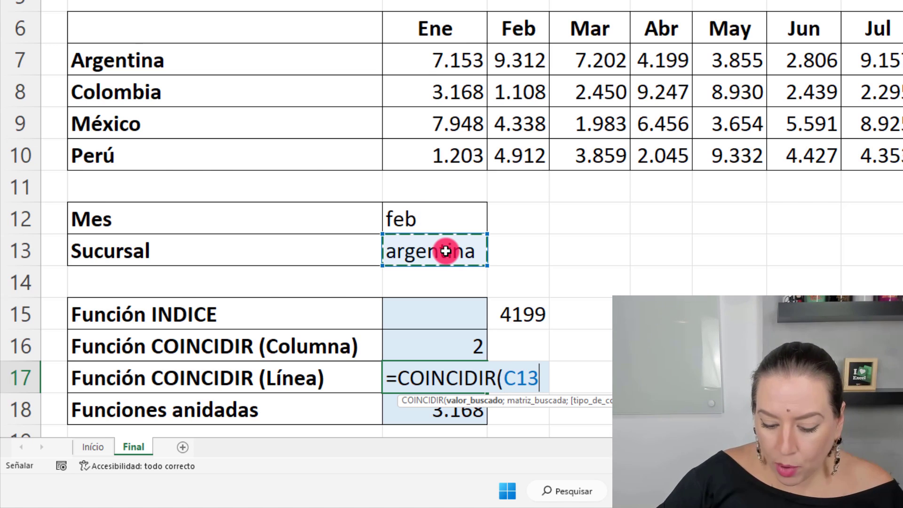
{"action": "type", "text": ";"}
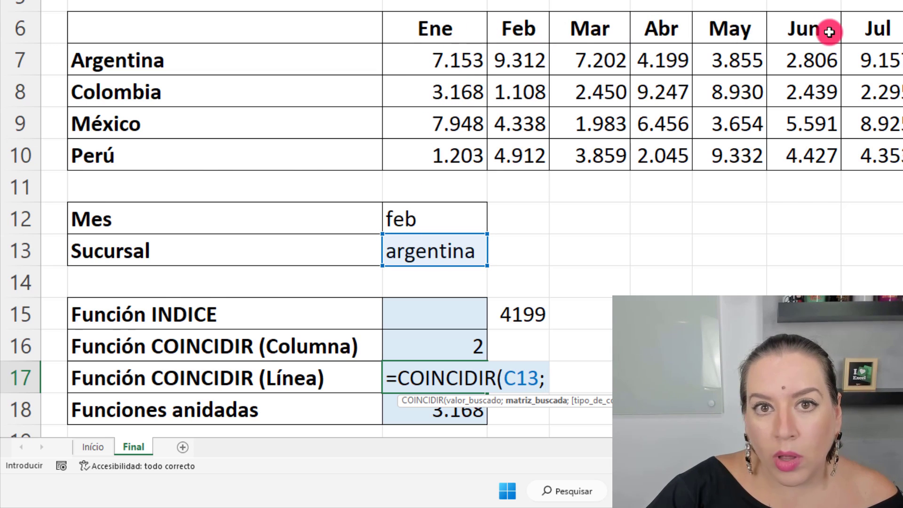
{"action": "left_click_drag", "start_coordinate": [349, 61], "coordinate": [352, 155]}
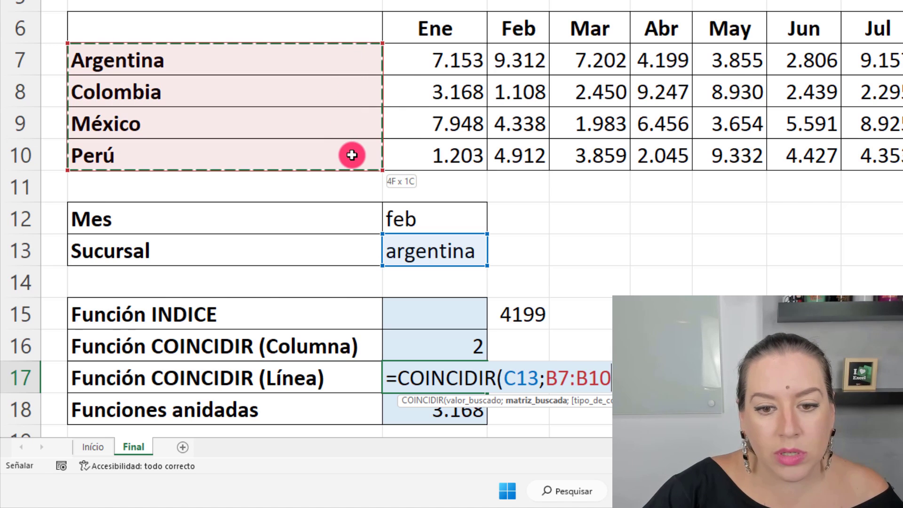
{"action": "left_click", "coordinate": [313, 22]}
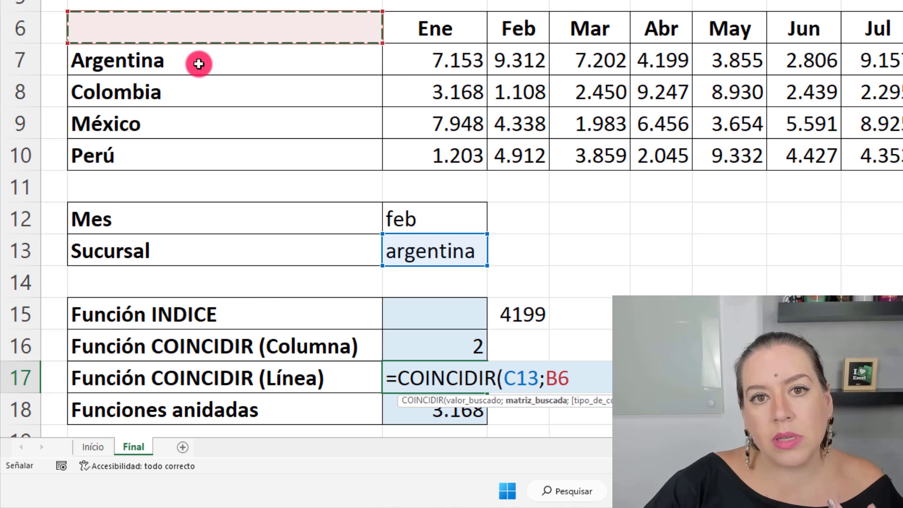
{"action": "left_click_drag", "start_coordinate": [198, 63], "coordinate": [214, 150]}
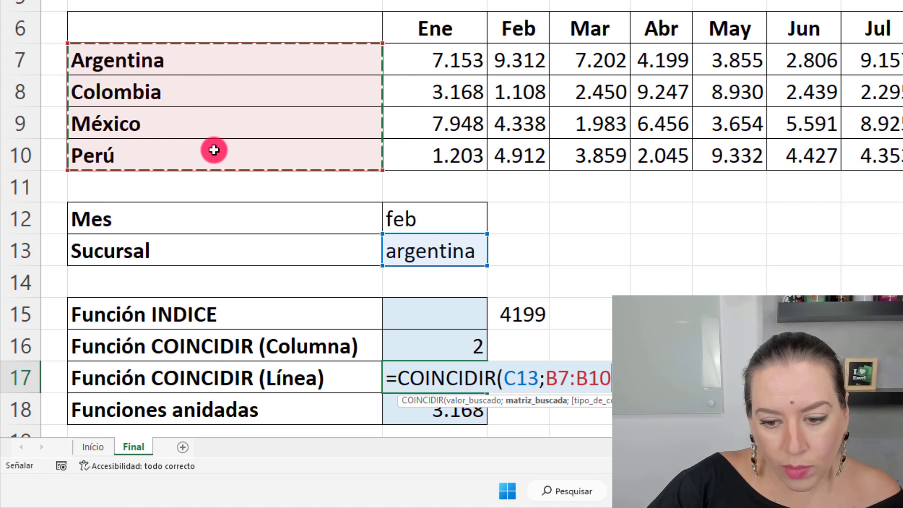
{"action": "type", "text": ";"}
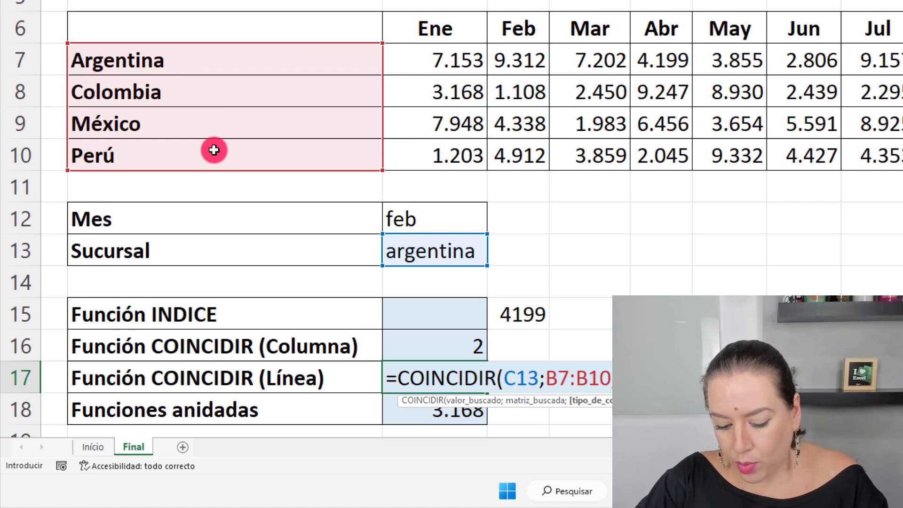
{"action": "type", "text": "0)"}
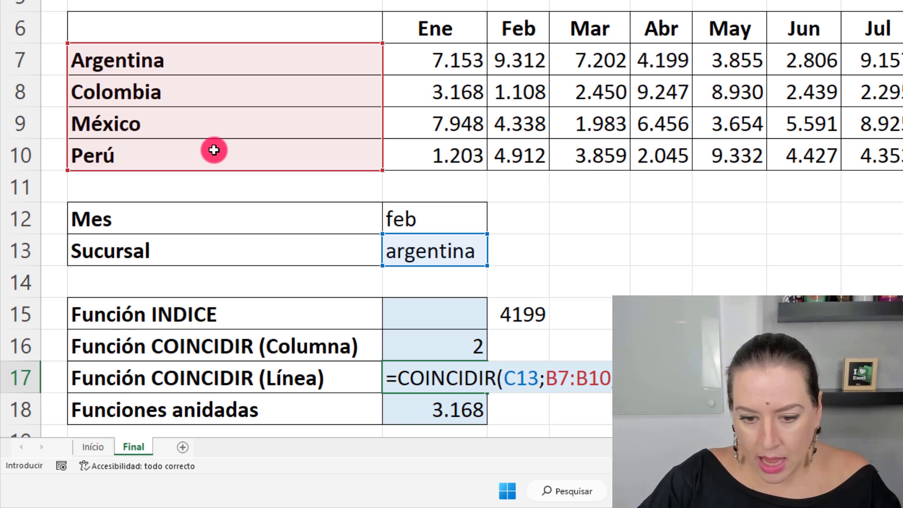
{"action": "key", "text": "Return"}
Check the COINCIDIR results in C16 and C17
{"action": "left_click", "coordinate": [426, 345]}
{"action": "left_click", "coordinate": [433, 367]}
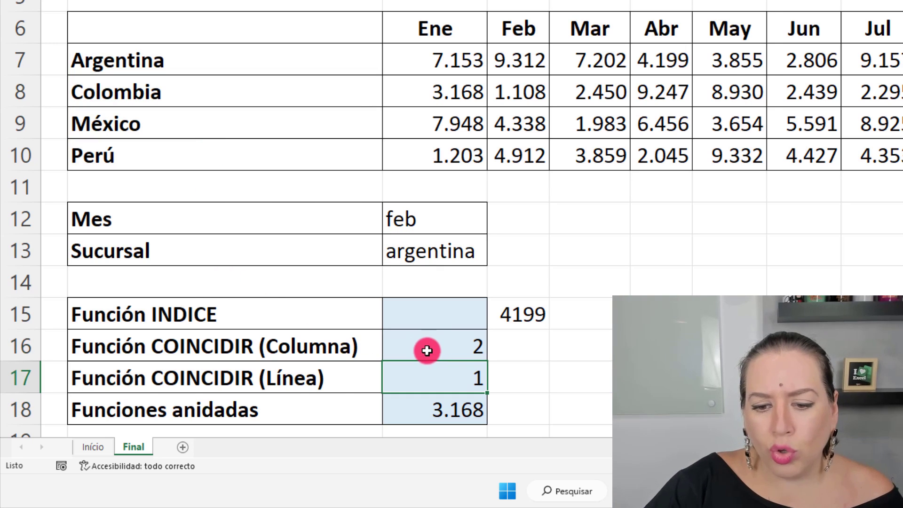
{"action": "left_click", "coordinate": [427, 350]}
{"action": "left_click", "coordinate": [426, 382]}
{"action": "left_click", "coordinate": [420, 353]}
{"action": "left_click", "coordinate": [419, 365]}
{"action": "left_click", "coordinate": [433, 66]}
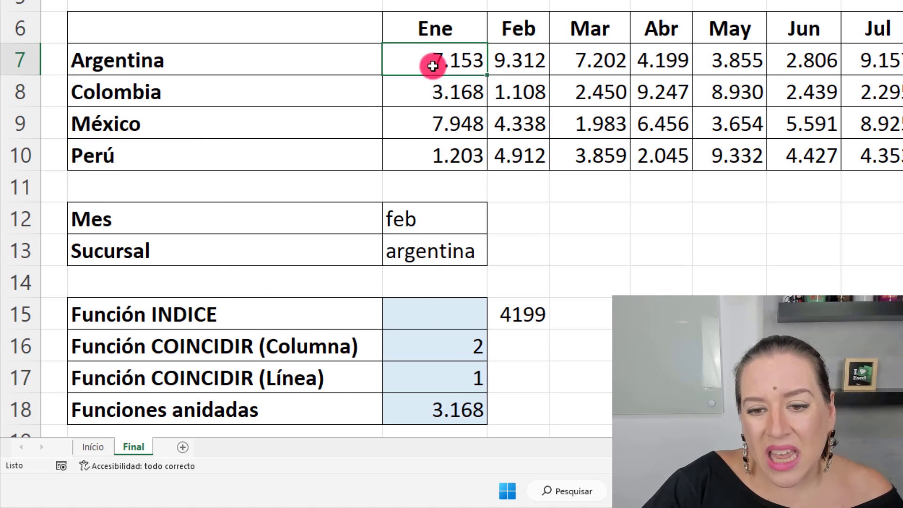
{"action": "mouse_move", "coordinate": [433, 66]}
{"action": "left_mouse_down"}
{"action": "mouse_move", "coordinate": [894, 124]}
{"action": "mouse_move", "coordinate": [894, 155]}
{"action": "left_mouse_up"}
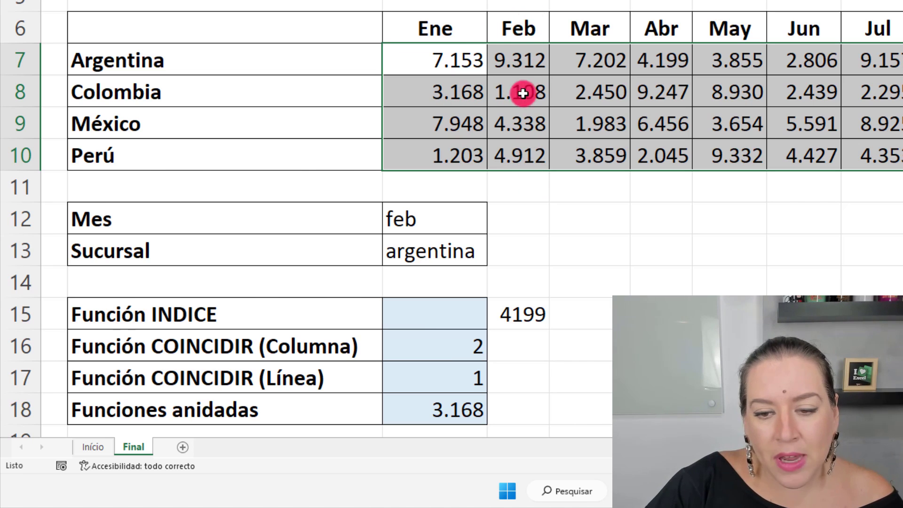
{"action": "left_click", "coordinate": [505, 62]}
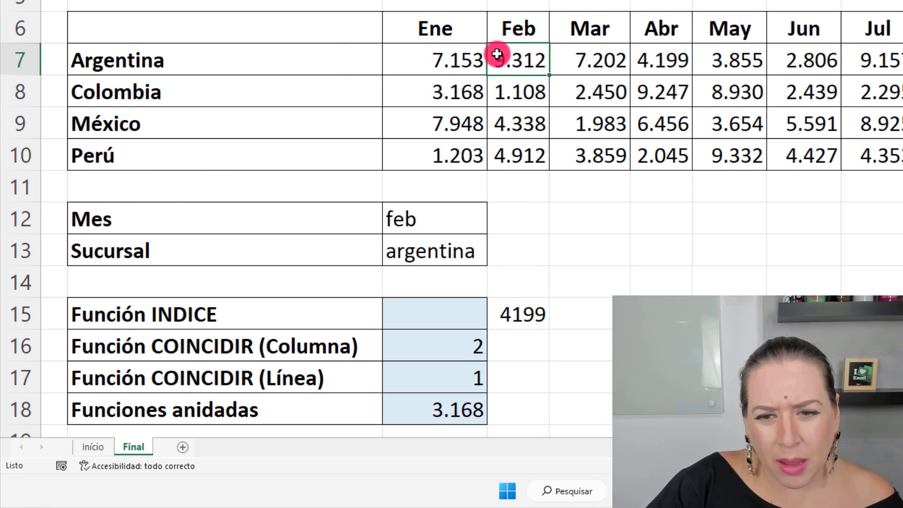
{"action": "left_click", "coordinate": [506, 35]}
{"action": "left_click", "coordinate": [510, 60]}
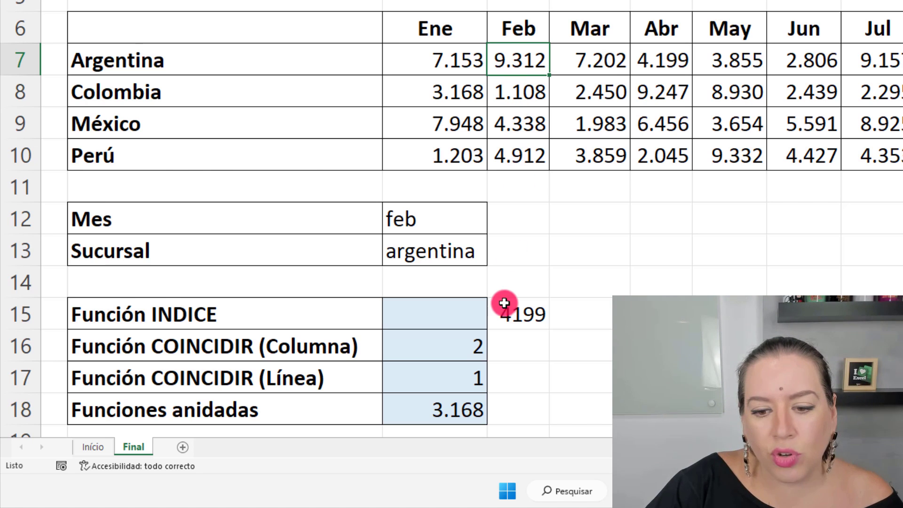
Complete the INDICE formula in D15 over C7:N10 so it returns 9312
{"action": "double_click", "coordinate": [521, 315]}
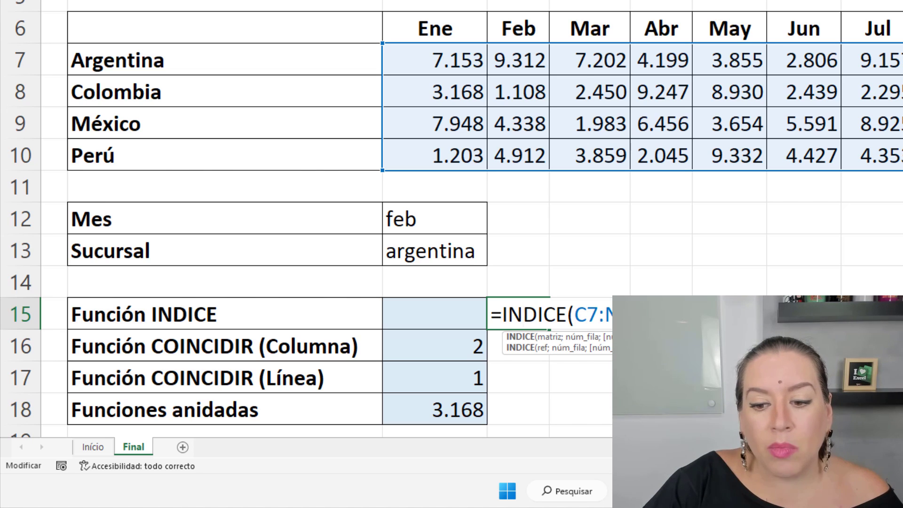
{"action": "type", "text": ";"}
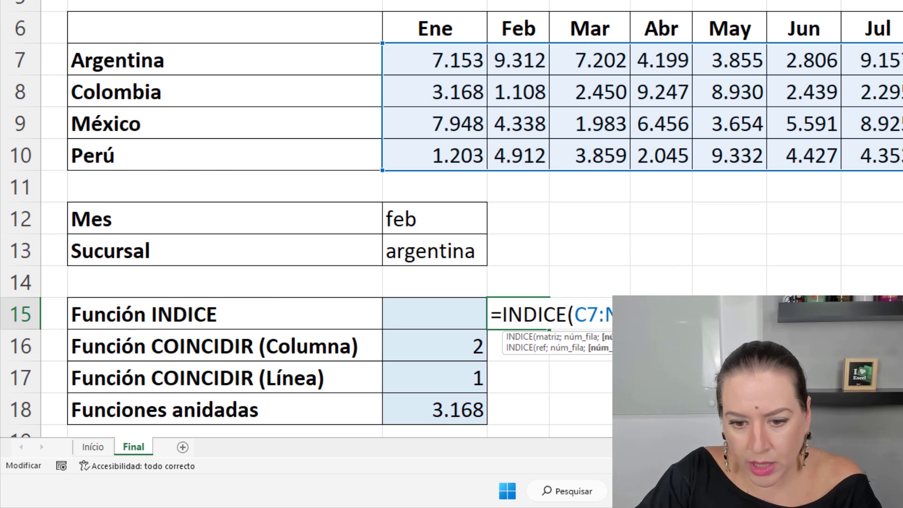
{"action": "key", "text": "Return"}
{"action": "left_click", "coordinate": [532, 320]}
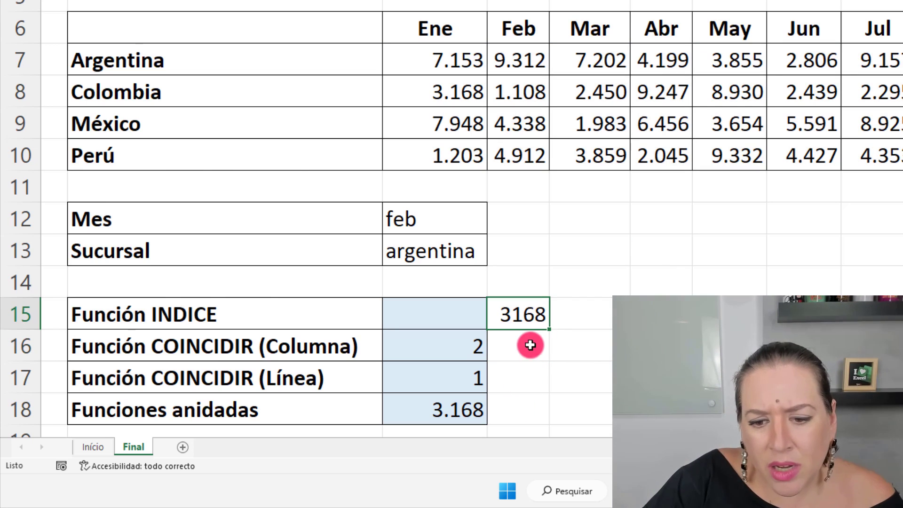
{"action": "double_click", "coordinate": [531, 318]}
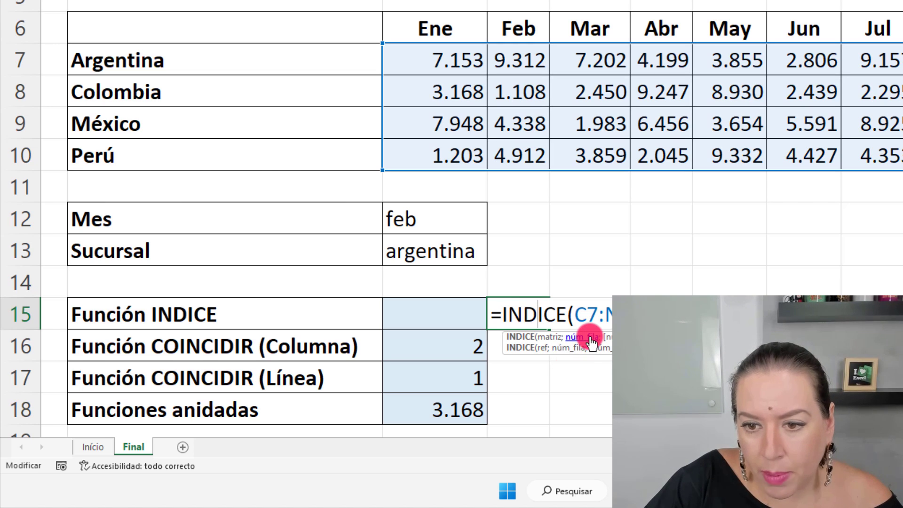
{"action": "key", "text": "Escape"}
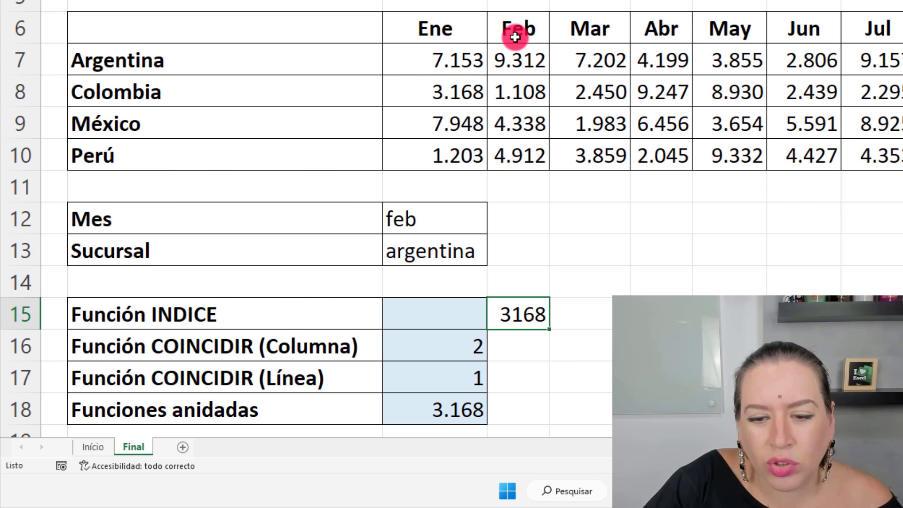
{"action": "double_click", "coordinate": [523, 314]}
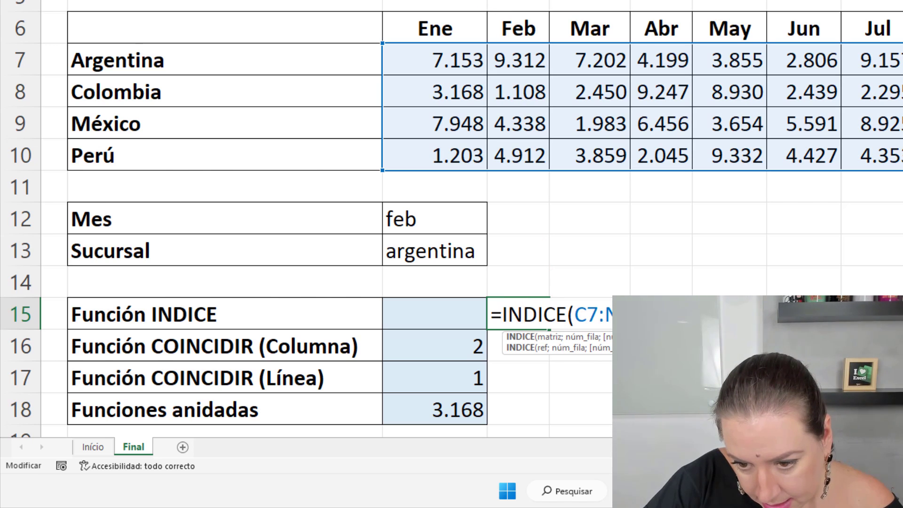
{"action": "left_click", "coordinate": [686, 314]}
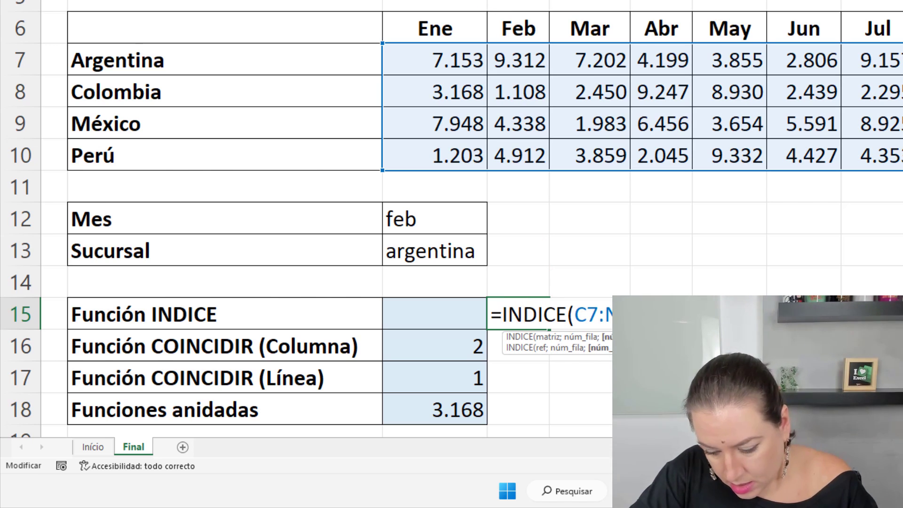
{"action": "key", "text": "Return"}
{"action": "left_click", "coordinate": [521, 313]}
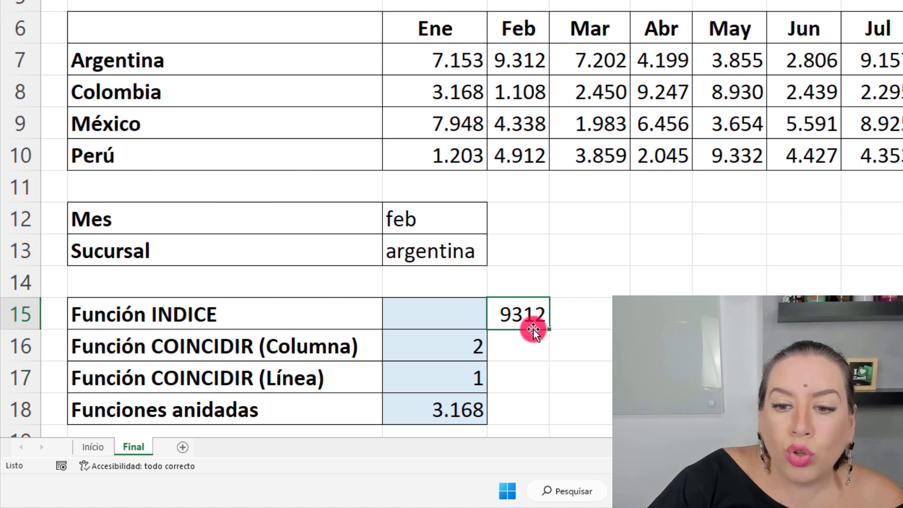
Fill Argentina's February sales cell E7 (9.312) orange
{"action": "left_click", "coordinate": [527, 59]}
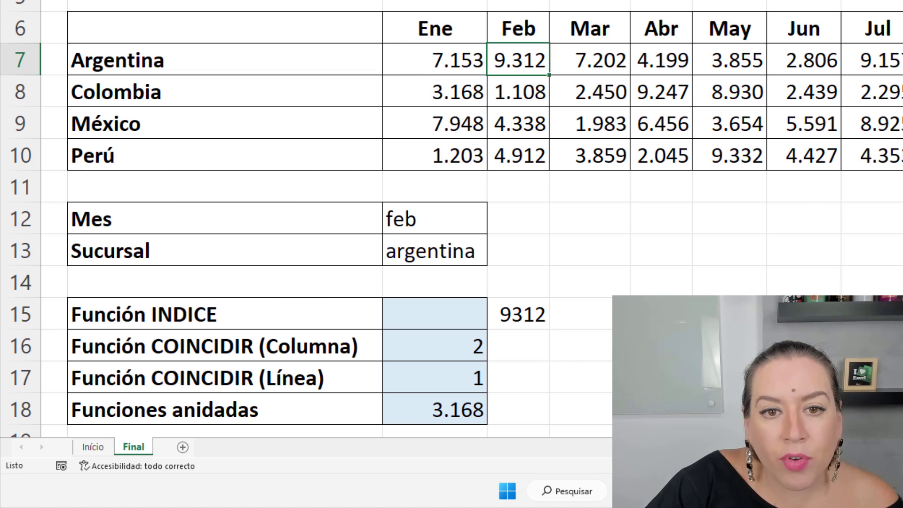
{"action": "left_click", "coordinate": [306, 0]}
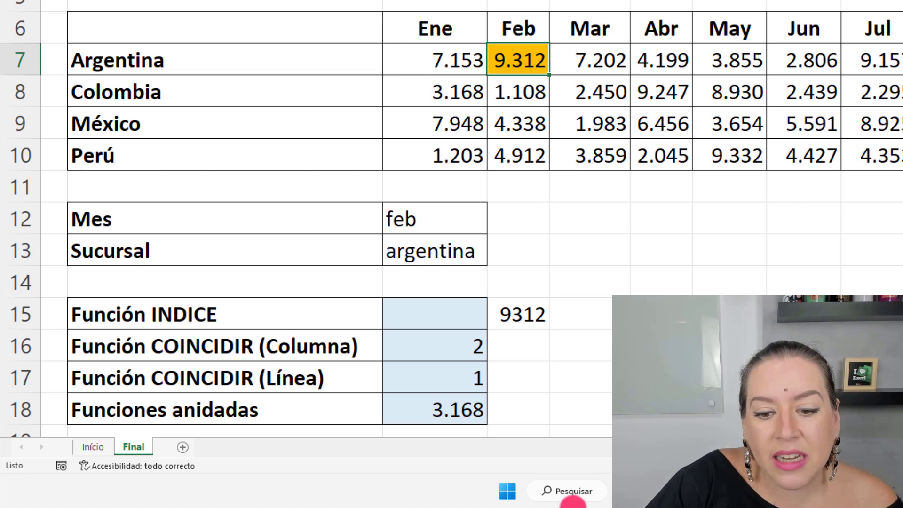
{"action": "left_click", "coordinate": [479, 411]}
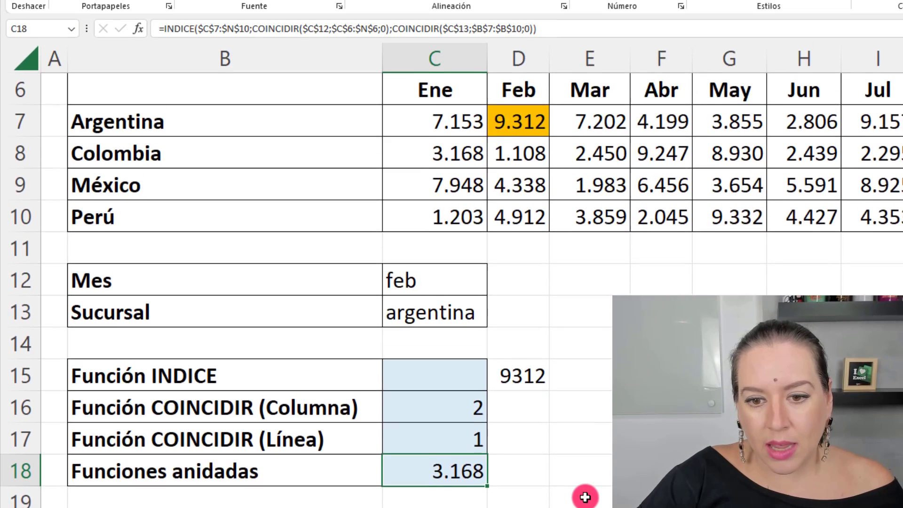
Clear the old nested formula from C18
{"action": "scroll", "coordinate": [585, 498], "scroll_direction": "down", "scroll_amount": 1}
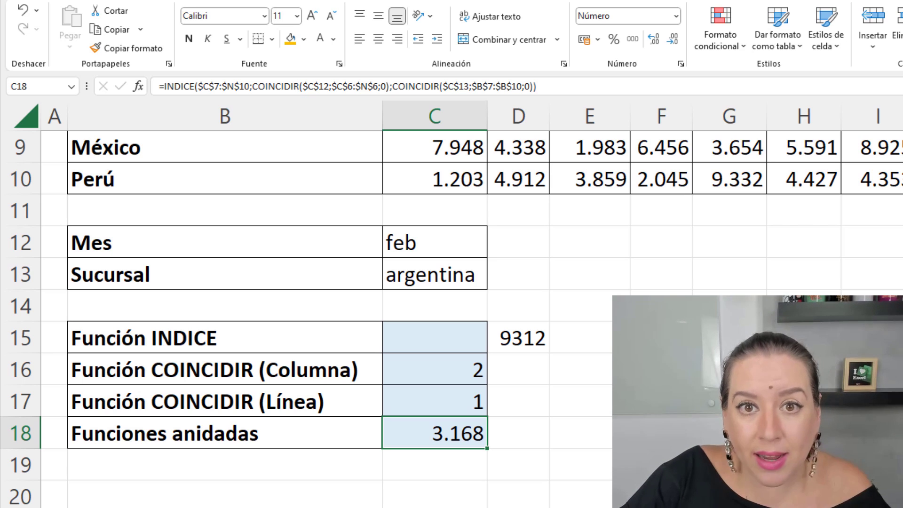
{"action": "double_click", "coordinate": [463, 436]}
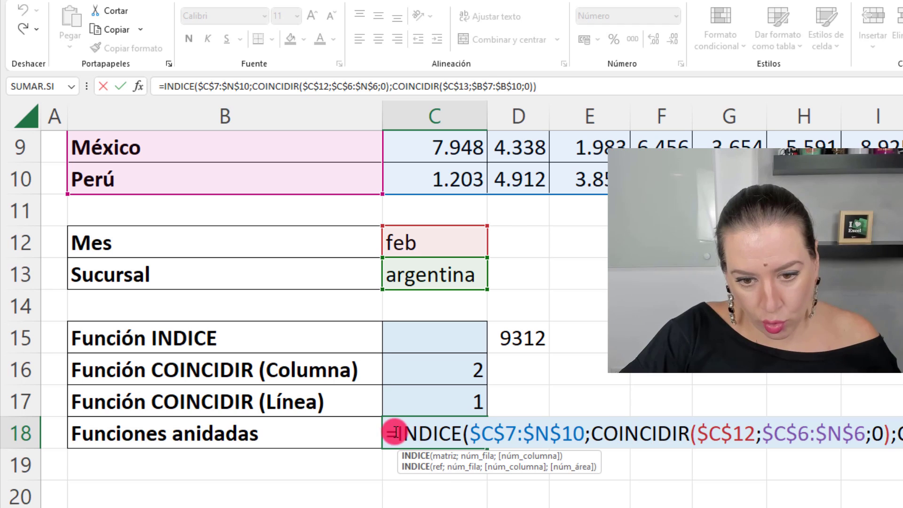
{"action": "left_click_drag", "start_coordinate": [396, 433], "coordinate": [462, 431]}
{"action": "key", "text": "Escape"}
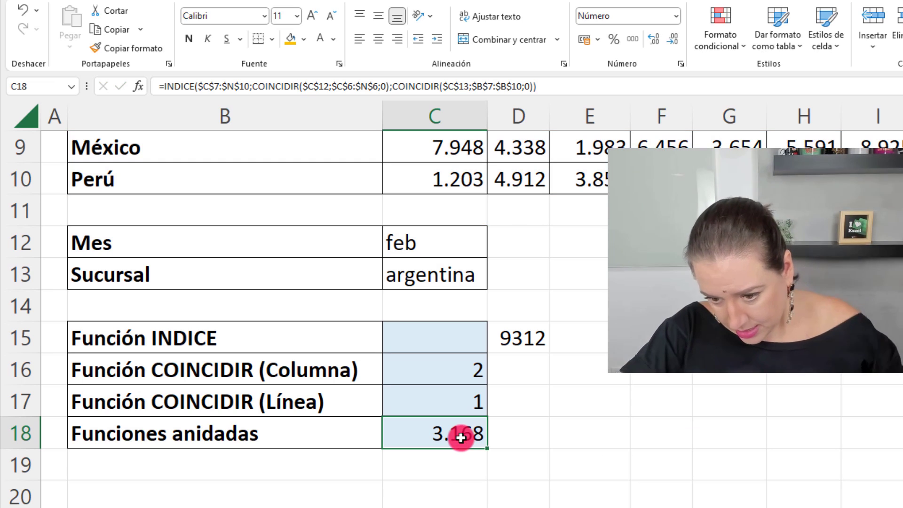
{"action": "key", "text": "Delete"}
{"action": "left_click", "coordinate": [531, 426]}
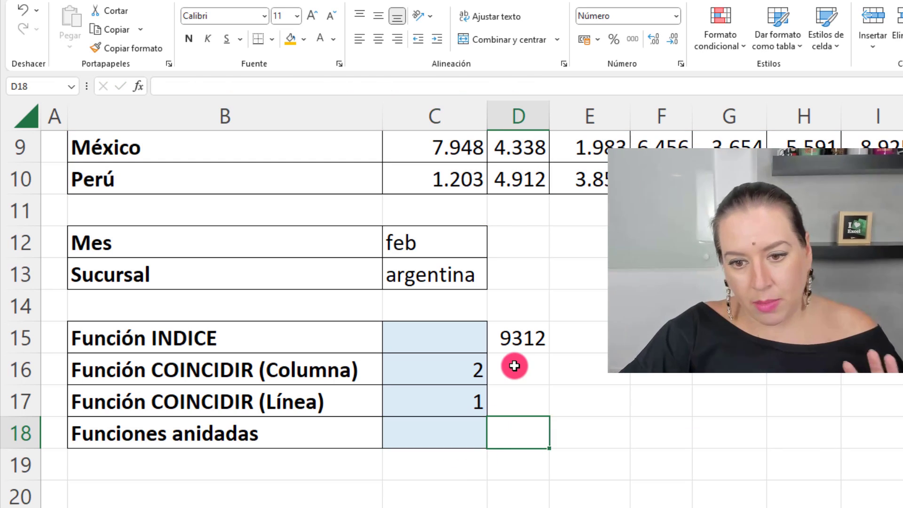
Move the INDICE formula from D15 to C15 and paste a copy of it into C18
{"action": "left_click", "coordinate": [515, 347]}
{"action": "left_click_drag", "start_coordinate": [516, 352], "coordinate": [470, 345]}
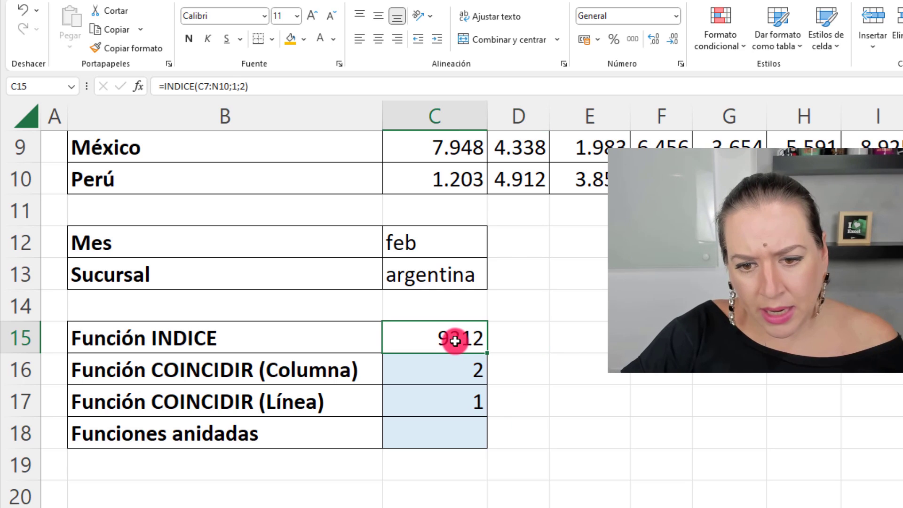
{"action": "double_click", "coordinate": [456, 343]}
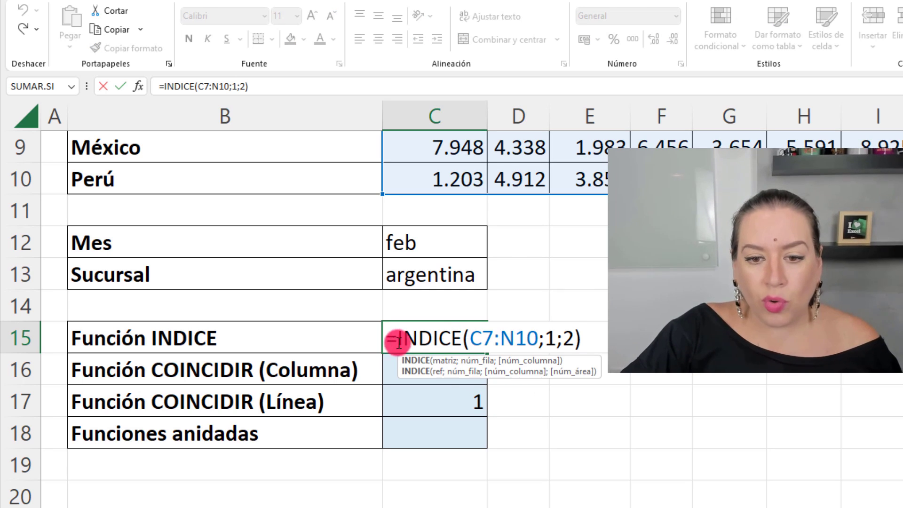
{"action": "left_click_drag", "start_coordinate": [398, 342], "coordinate": [580, 345]}
{"action": "key", "text": "ctrl+c"}
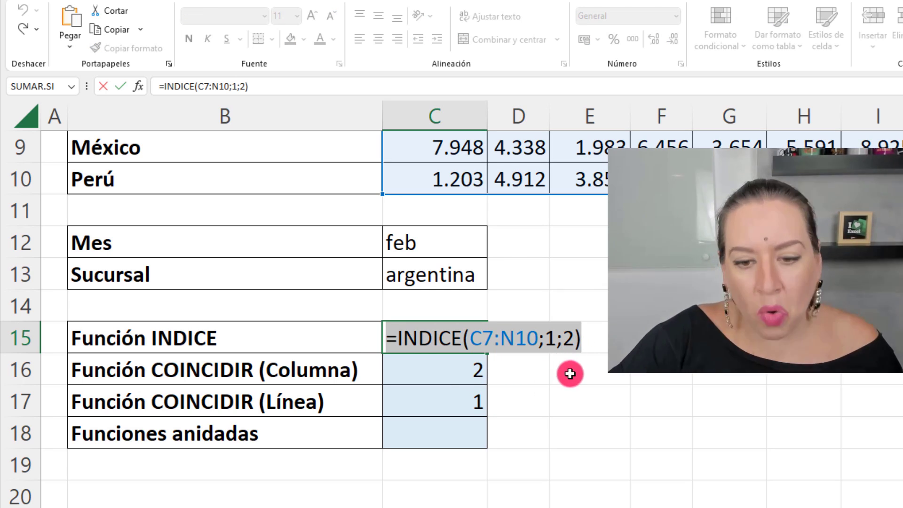
{"action": "key", "text": "Escape"}
{"action": "left_click", "coordinate": [429, 431]}
{"action": "key", "text": "ctrl+v"}
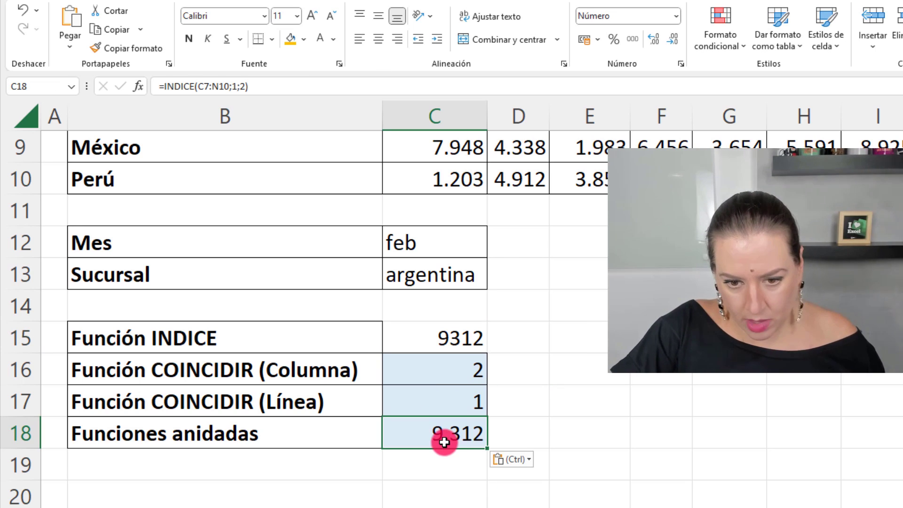
Replace the row argument 1 in C18's INDICE with COINCIDIR(C13;B7:B10;0) copied from C17
{"action": "double_click", "coordinate": [444, 442]}
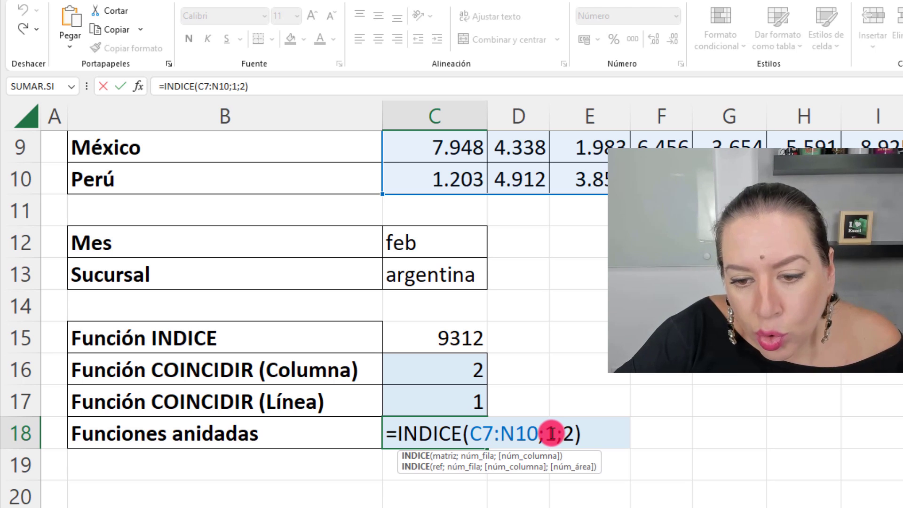
{"action": "double_click", "coordinate": [552, 433]}
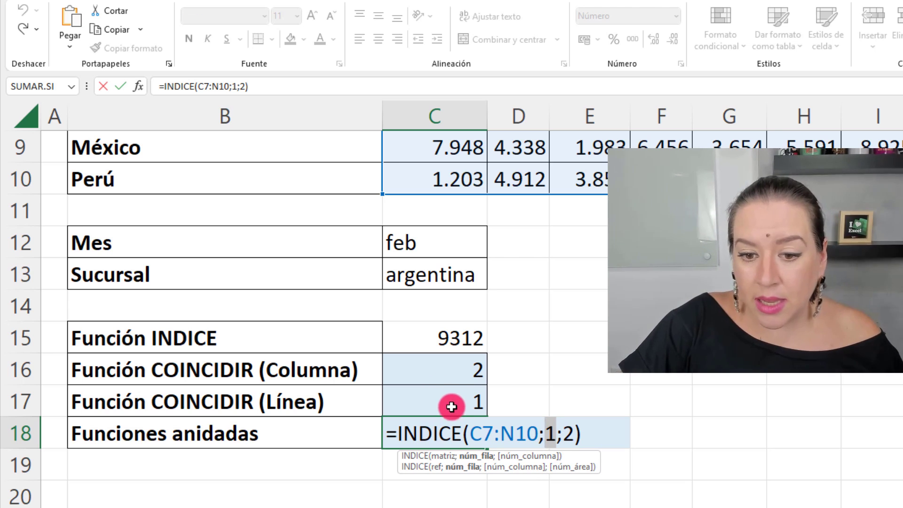
{"action": "key", "text": "Escape"}
{"action": "double_click", "coordinate": [413, 397]}
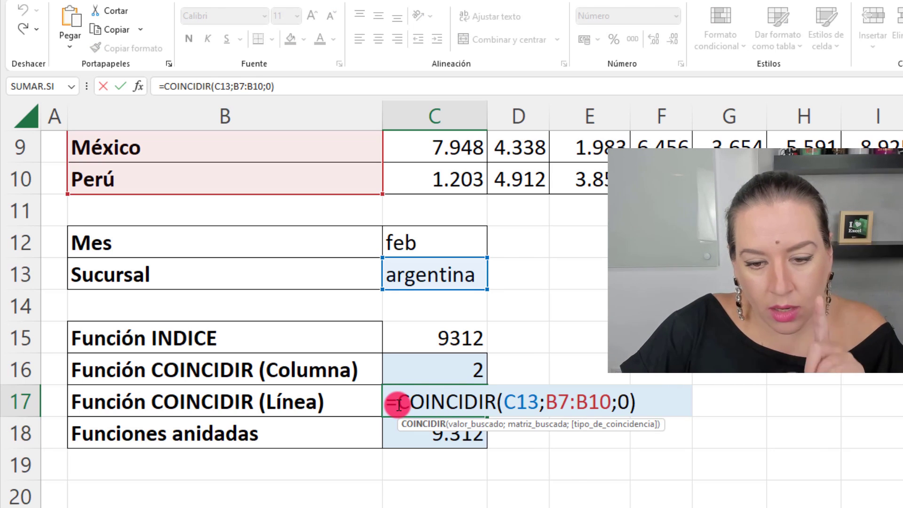
{"action": "left_click_drag", "start_coordinate": [398, 404], "coordinate": [643, 397]}
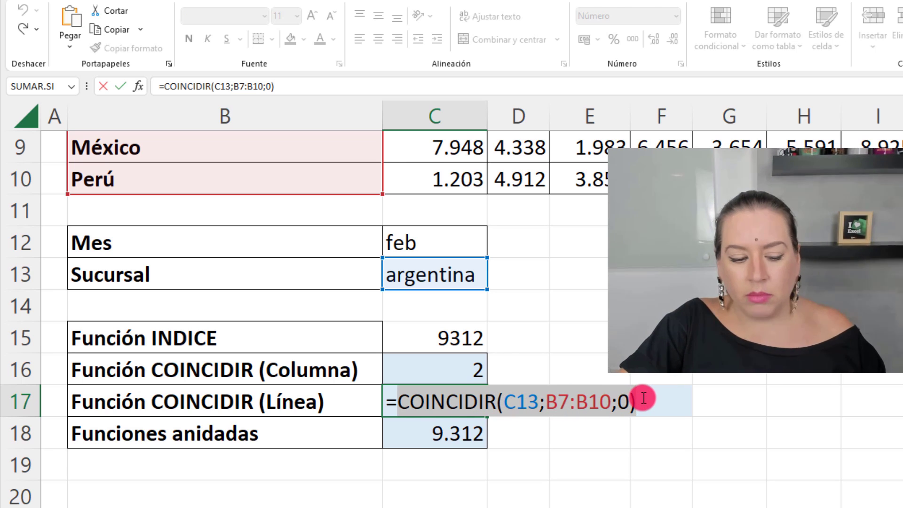
{"action": "key", "text": "Escape"}
{"action": "left_click", "coordinate": [469, 432]}
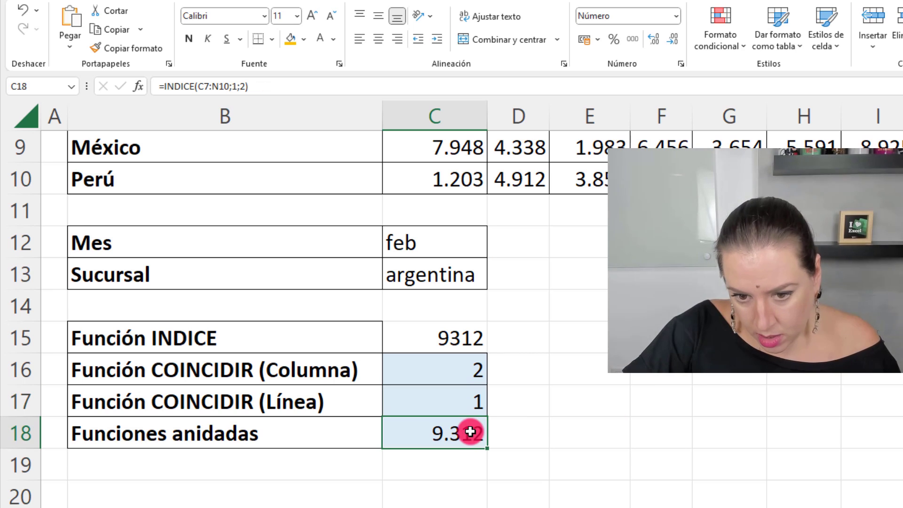
{"action": "double_click", "coordinate": [471, 433]}
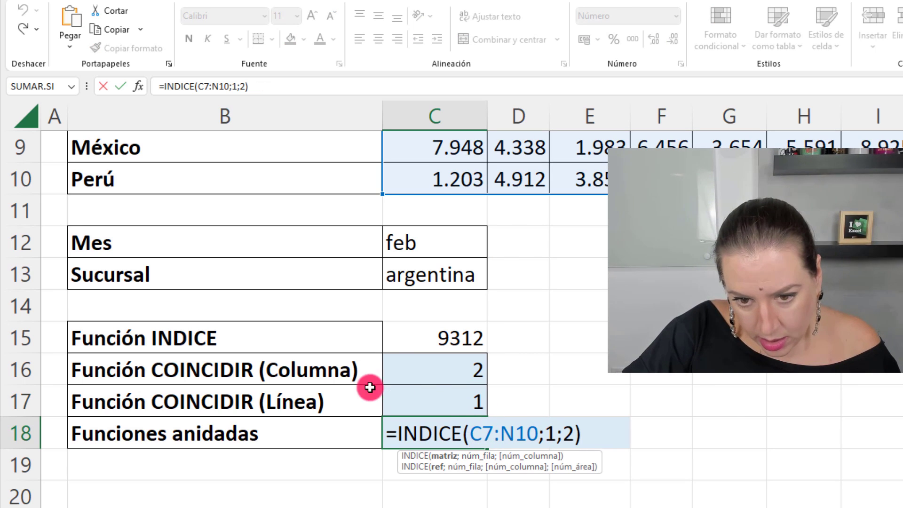
{"action": "double_click", "coordinate": [551, 433]}
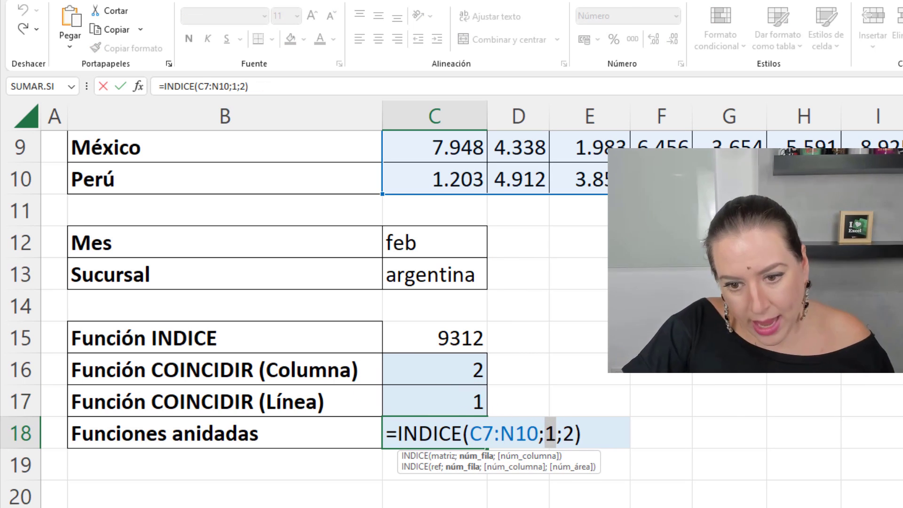
{"action": "key", "text": "ctrl+v"}
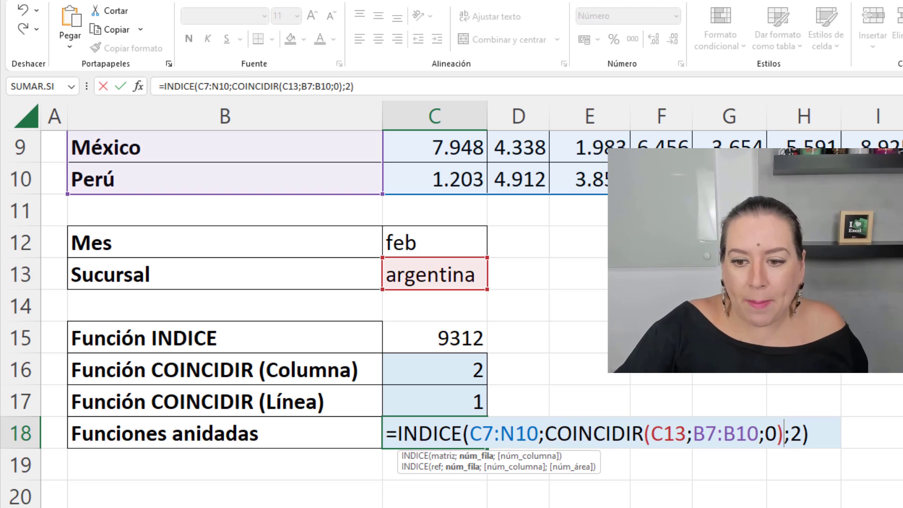
{"action": "key", "text": "Return"}
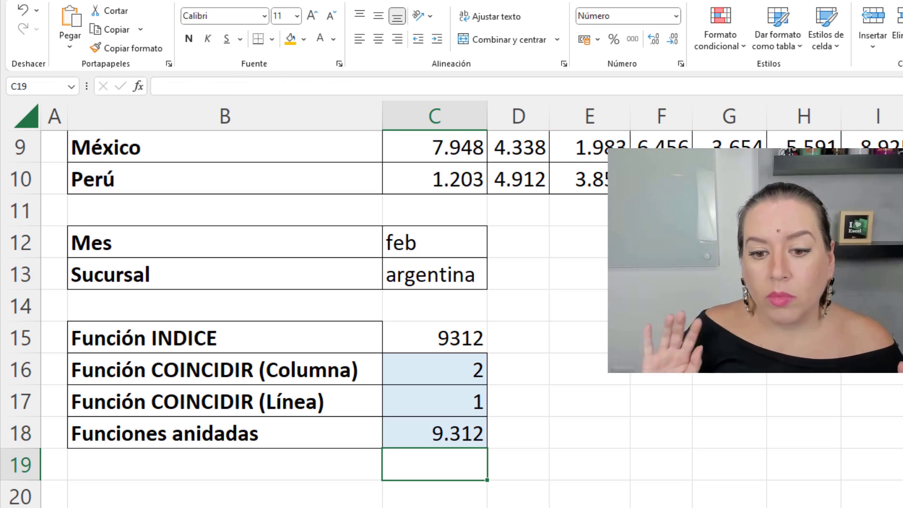
Replace C18's column argument 2 with COINCIDIR(C12;C6:N6;0) copied from C16
{"action": "left_click", "coordinate": [465, 436]}
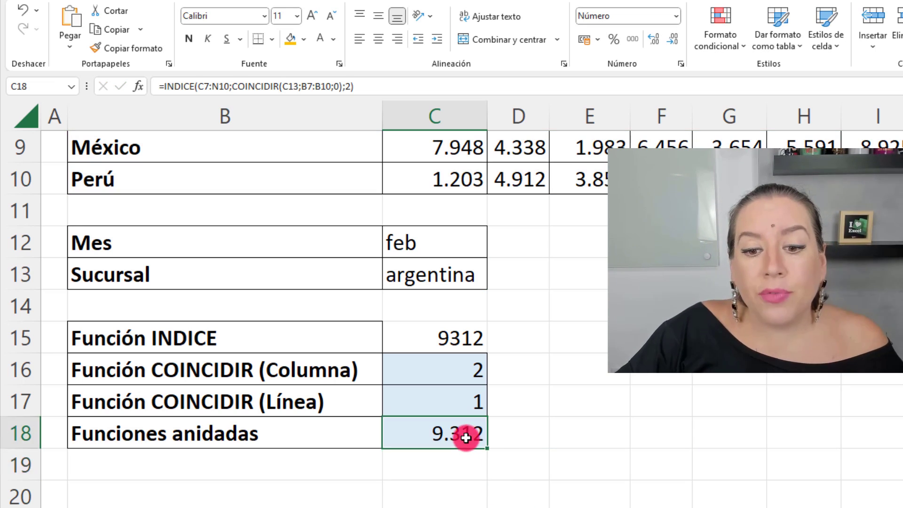
{"action": "double_click", "coordinate": [464, 433]}
{"action": "left_click_drag", "start_coordinate": [777, 433], "coordinate": [792, 439]}
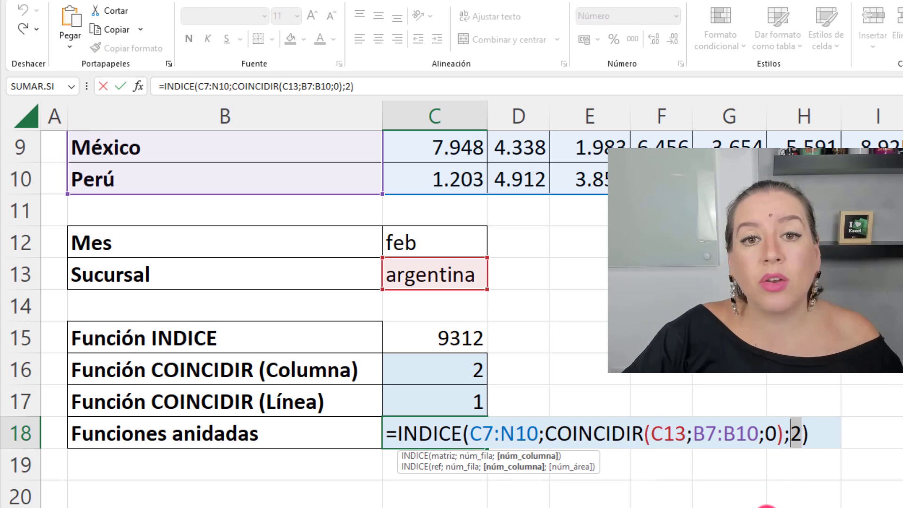
{"action": "key", "text": "Escape"}
{"action": "double_click", "coordinate": [445, 370]}
{"action": "left_click_drag", "start_coordinate": [399, 370], "coordinate": [638, 378]}
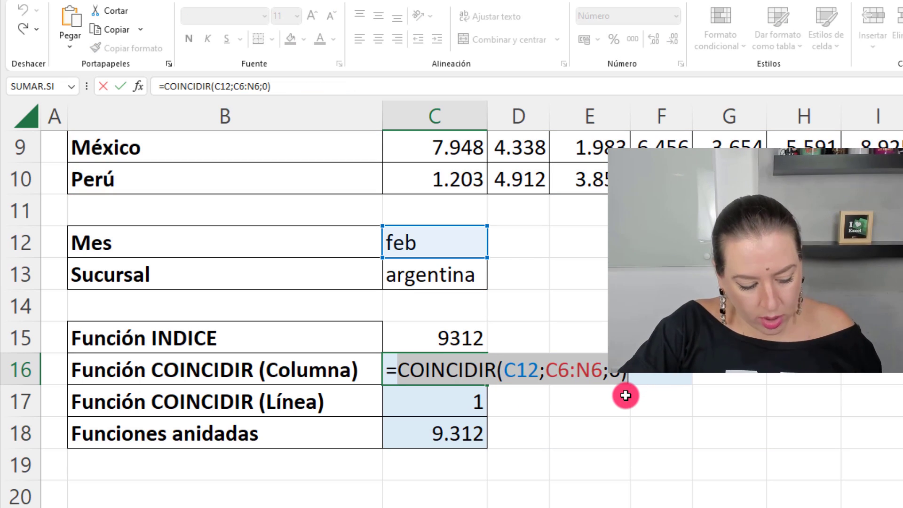
{"action": "key", "text": "Escape"}
{"action": "left_click", "coordinate": [454, 431]}
{"action": "double_click", "coordinate": [452, 433]}
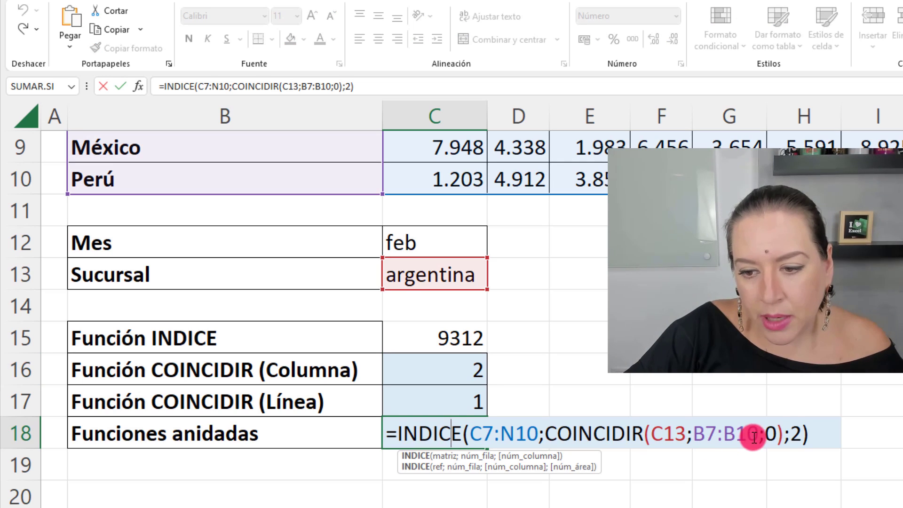
{"action": "double_click", "coordinate": [795, 433]}
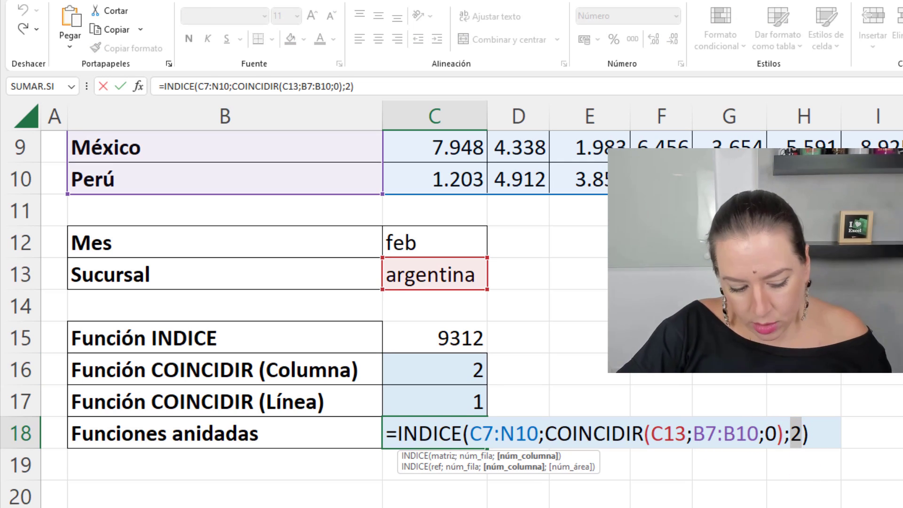
{"action": "key", "text": "ctrl+v"}
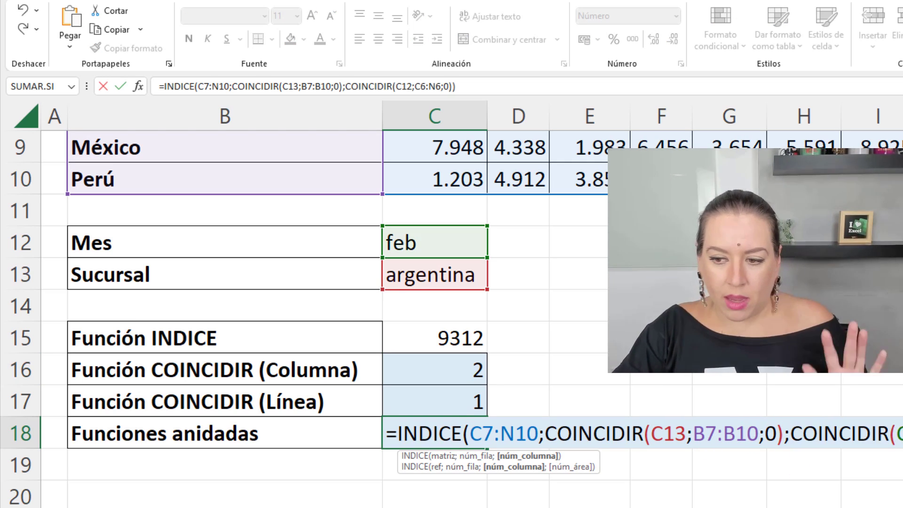
{"action": "key", "text": "Return"}
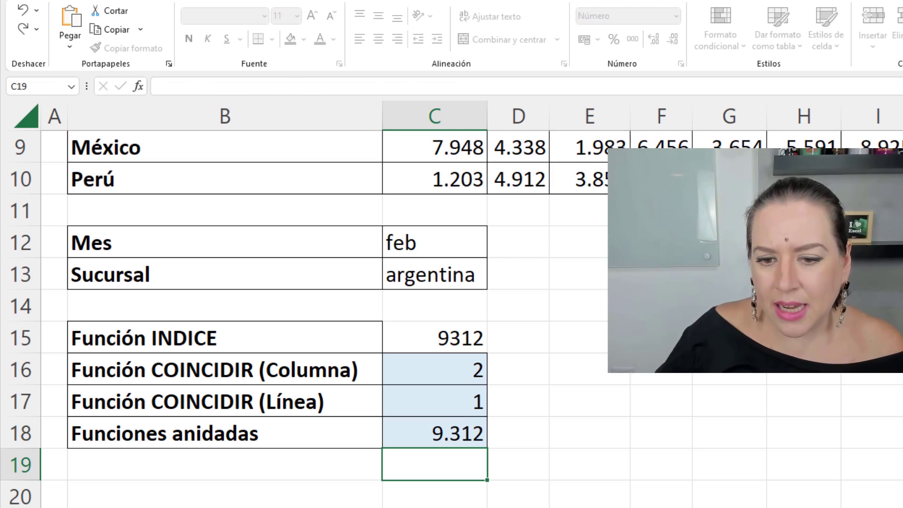
Delete the helper INDICE and COINCIDIR results in C15:C17, keeping C18 at 9.312
{"action": "left_click_drag", "start_coordinate": [429, 337], "coordinate": [435, 395]}
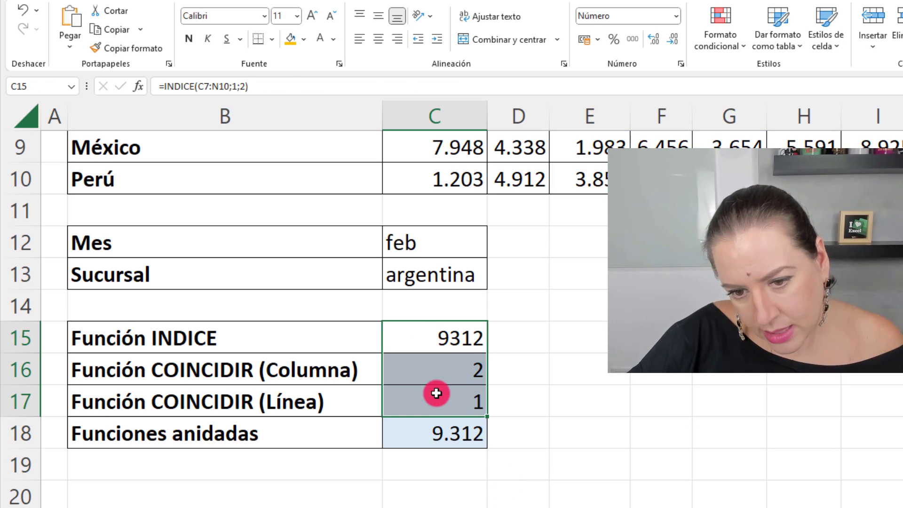
{"action": "scroll", "coordinate": [436, 395], "scroll_direction": "up", "scroll_amount": 2}
{"action": "scroll", "coordinate": [436, 396], "scroll_direction": "down", "scroll_amount": 1}
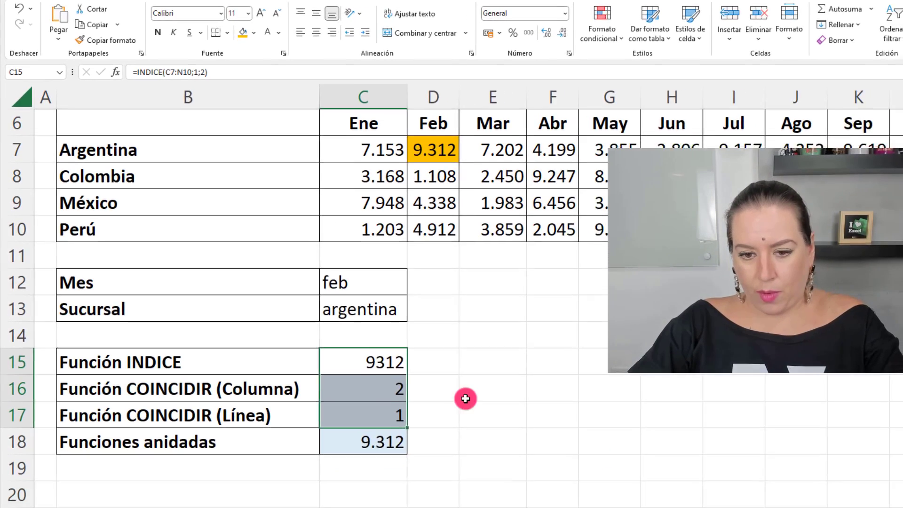
{"action": "key", "text": "Delete"}
{"action": "left_click", "coordinate": [539, 415]}
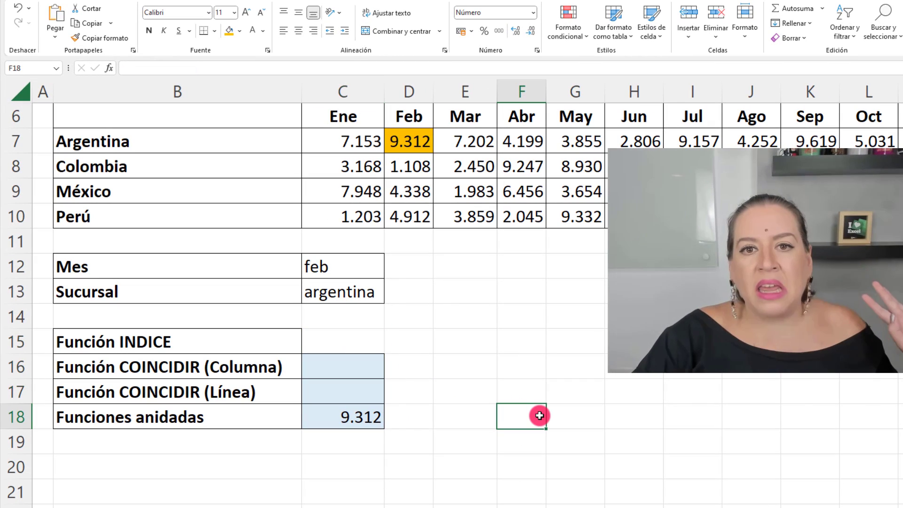
{"action": "scroll", "coordinate": [521, 386], "scroll_direction": "down", "scroll_amount": 1}
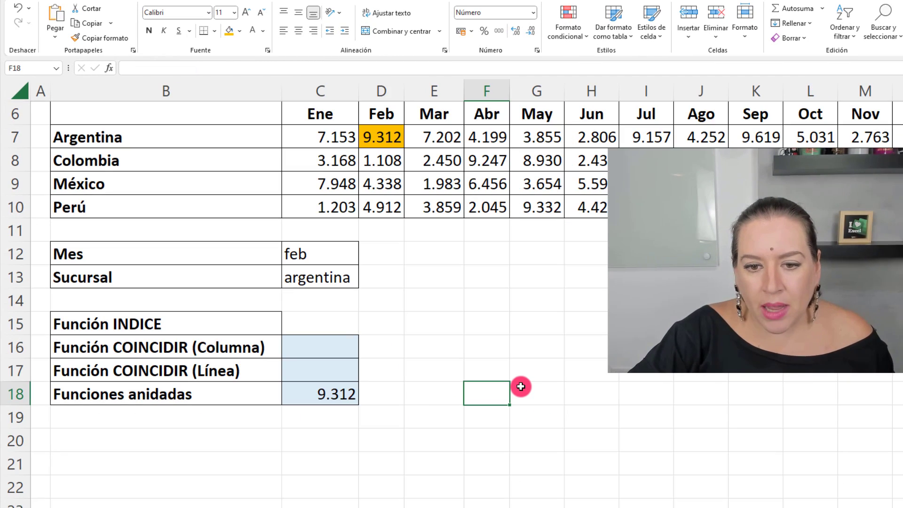
{"action": "left_click_drag", "start_coordinate": [303, 253], "coordinate": [313, 273]}
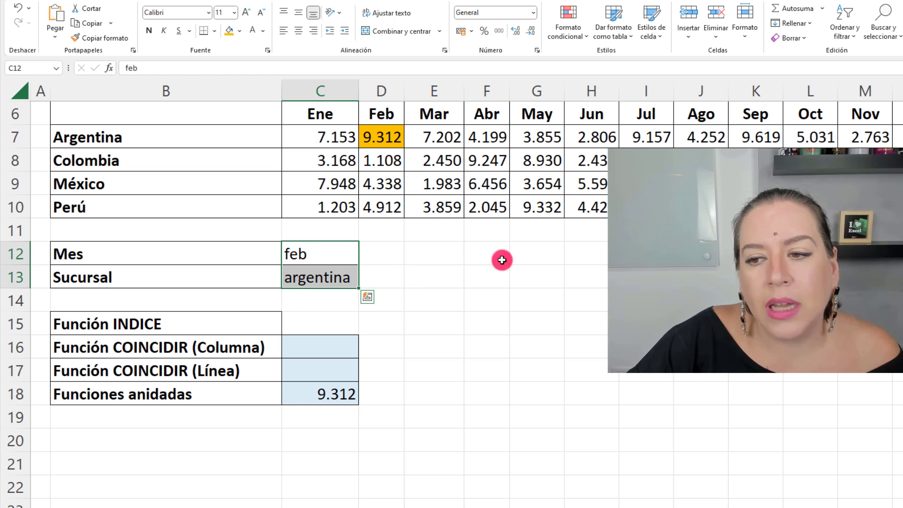
{"action": "scroll", "coordinate": [431, 306], "scroll_direction": "up", "scroll_amount": 1}
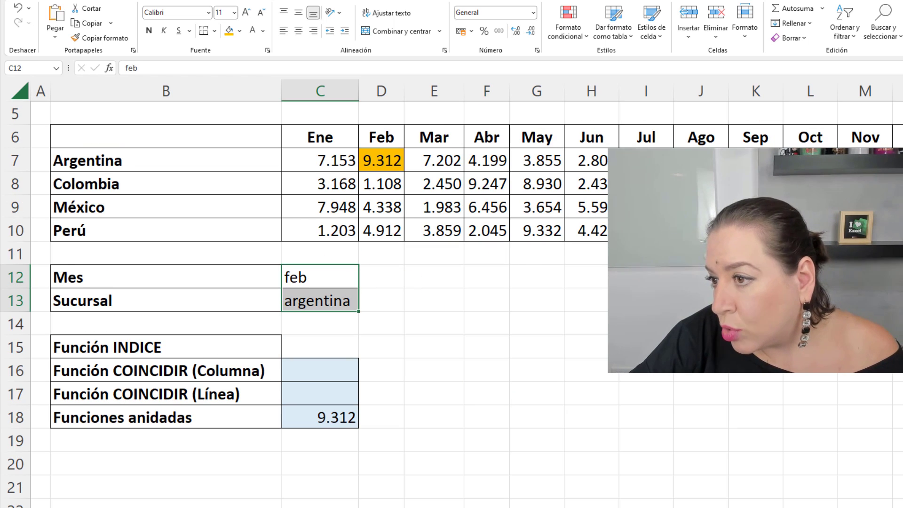
{"action": "left_click", "coordinate": [431, 377]}
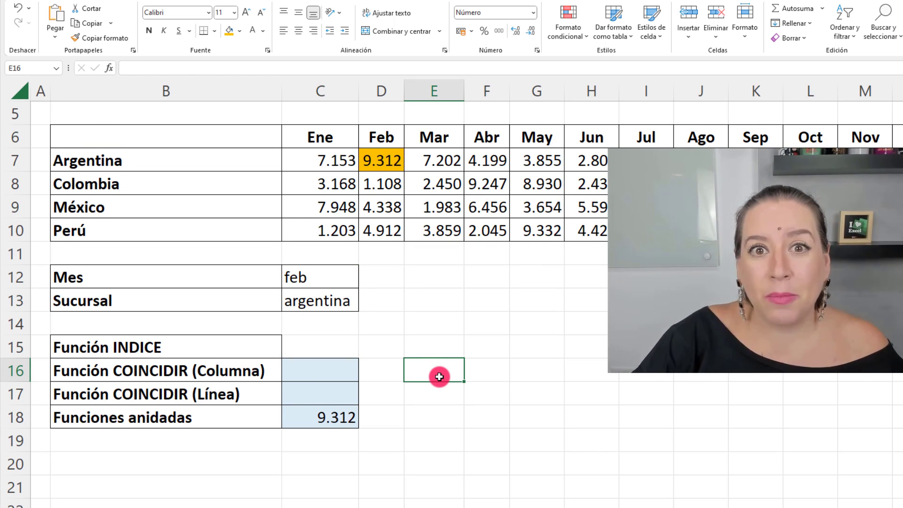
Set the month in C12 to 'jun' and paste the branch Perú from B10 into C13
{"action": "left_click", "coordinate": [348, 278]}
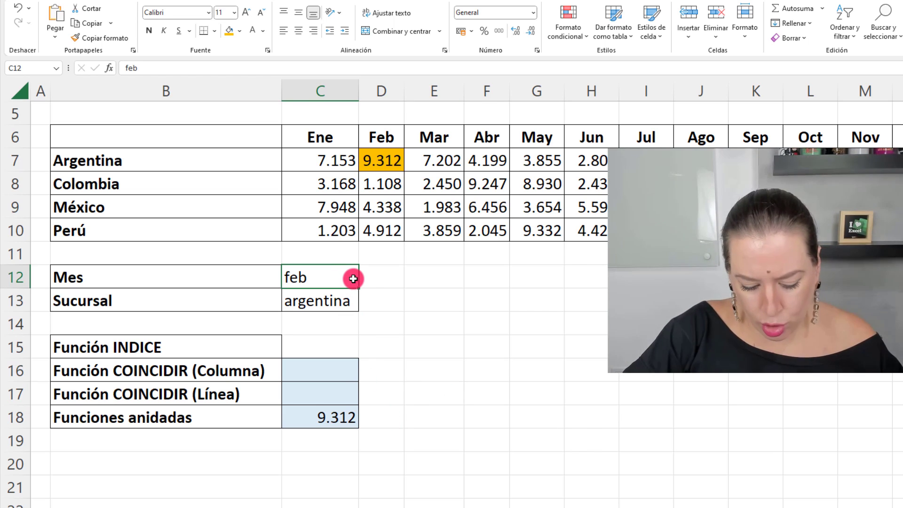
{"action": "type", "text": "jun"}
{"action": "left_click", "coordinate": [342, 303]}
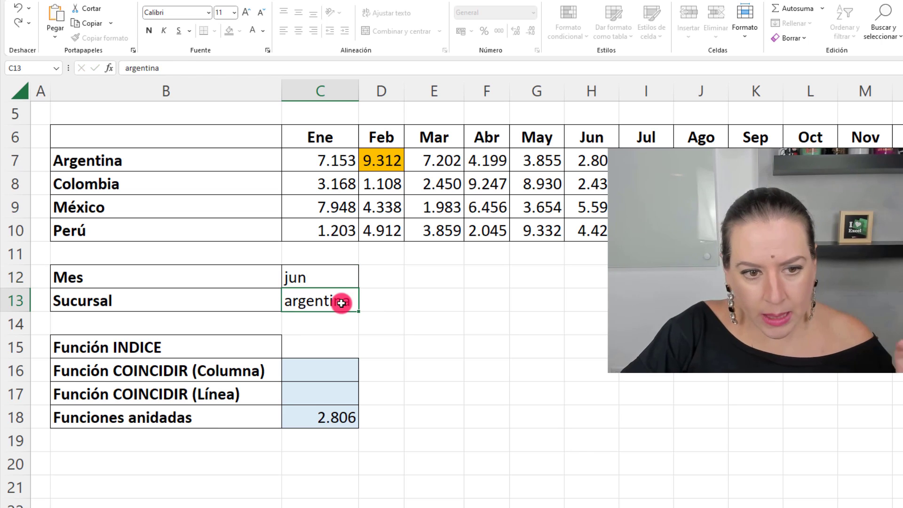
{"action": "type", "text": "per["}
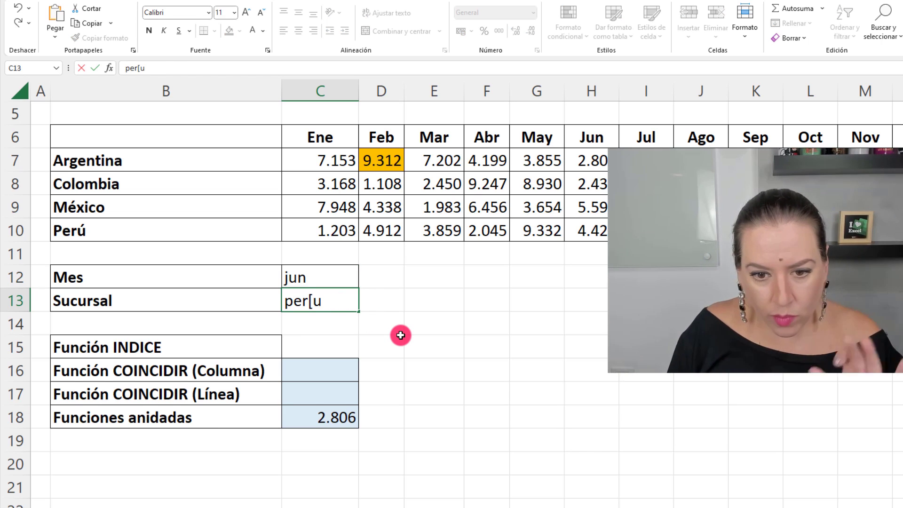
{"action": "key", "text": "BackSpace"}
{"action": "left_click", "coordinate": [160, 231]}
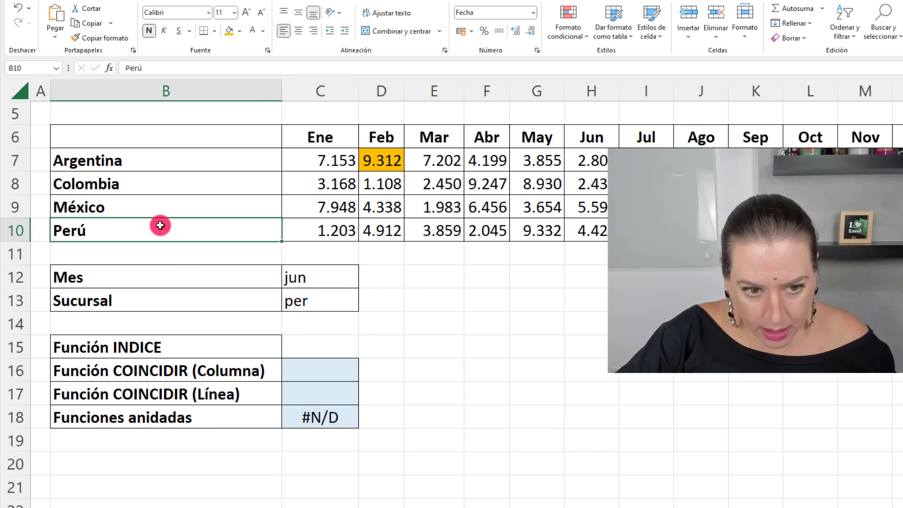
{"action": "key", "text": "ctrl+c"}
{"action": "left_click", "coordinate": [291, 300]}
{"action": "key", "text": "ctrl+v"}
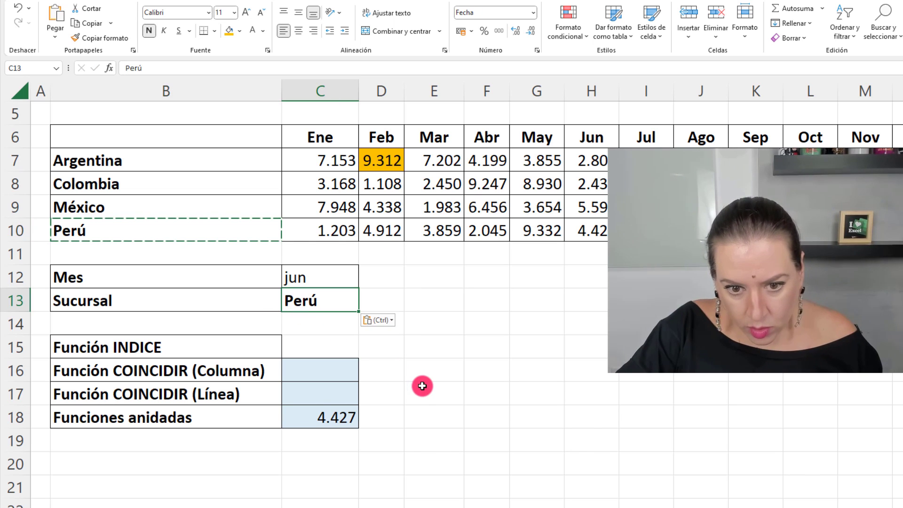
{"action": "key", "text": "Escape"}
{"action": "left_click", "coordinate": [419, 384]}
Check that C18's result matches Perú's June sales of 4.427 in the data table
{"action": "left_click", "coordinate": [324, 282]}
{"action": "left_click", "coordinate": [324, 304]}
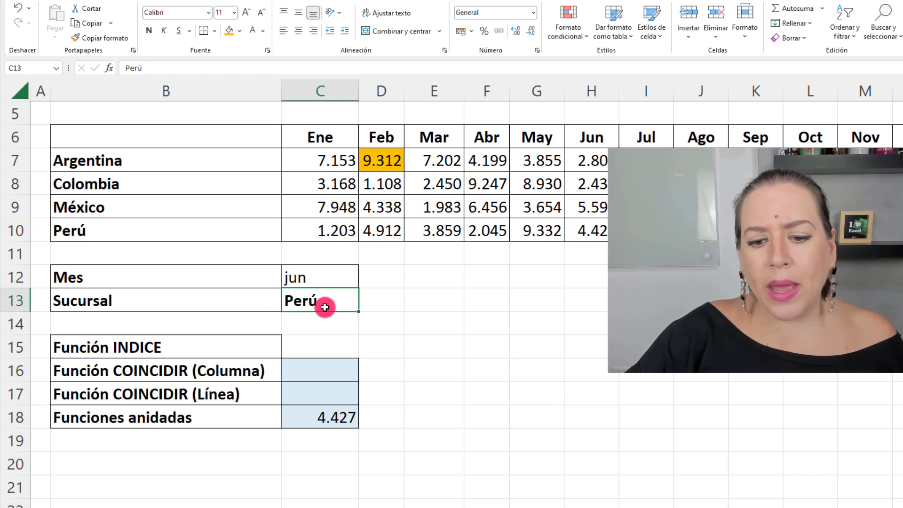
{"action": "left_click", "coordinate": [314, 417]}
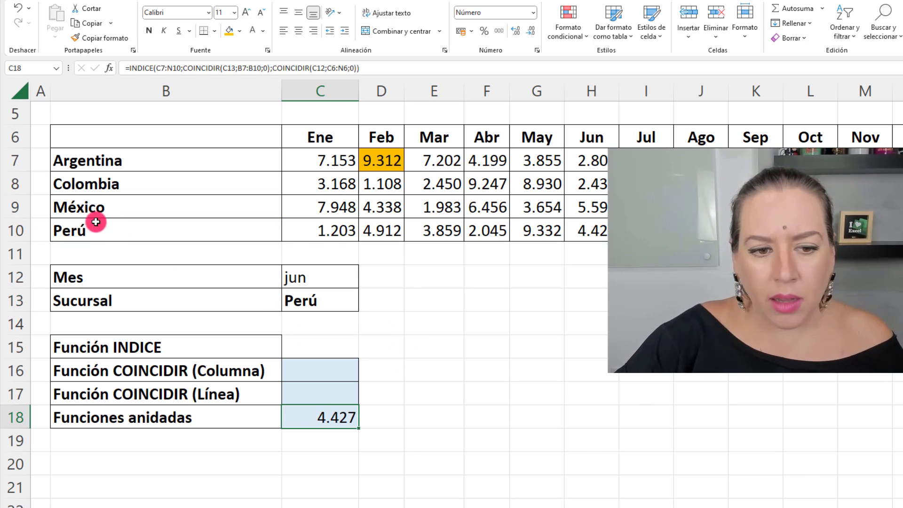
{"action": "left_click_drag", "start_coordinate": [94, 223], "coordinate": [646, 230]}
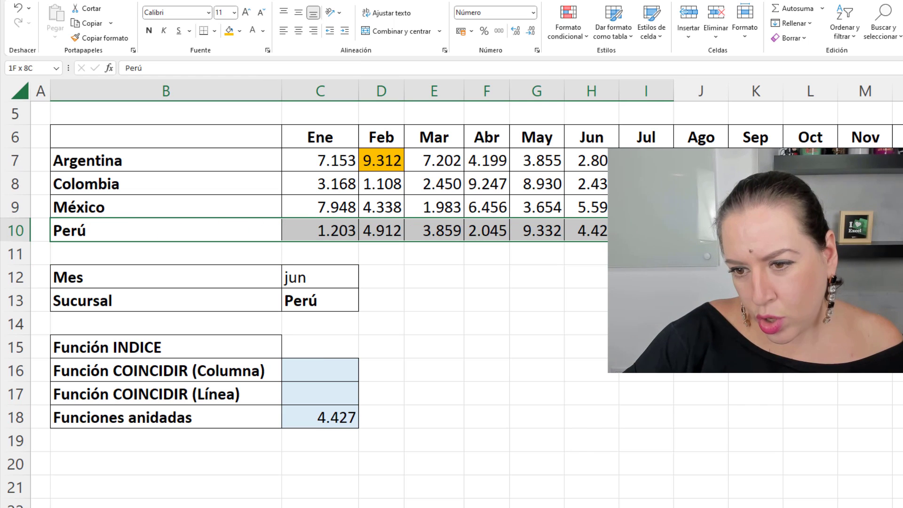
{"action": "left_click", "coordinate": [605, 232]}
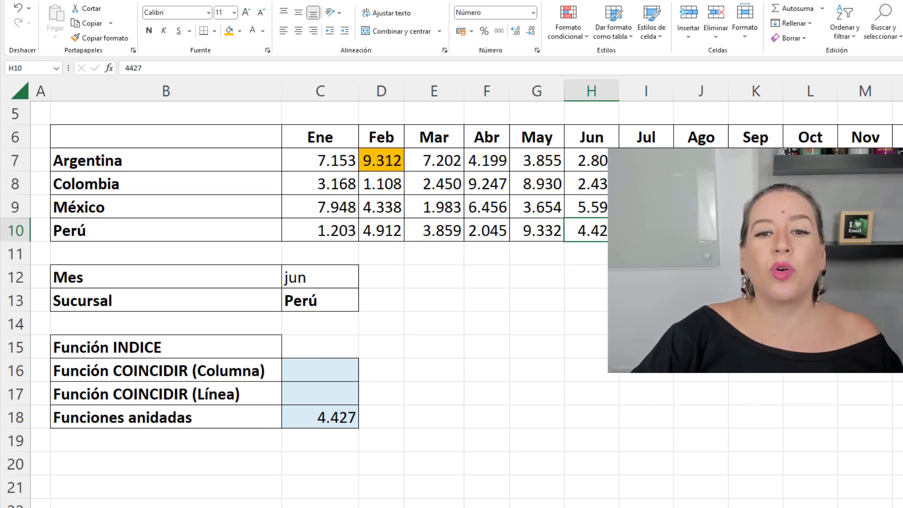
{"action": "mouse_move", "coordinate": [308, 136]}
{"action": "left_mouse_down"}
{"action": "mouse_move", "coordinate": [384, 166]}
{"action": "mouse_move", "coordinate": [898, 231]}
{"action": "left_mouse_up"}
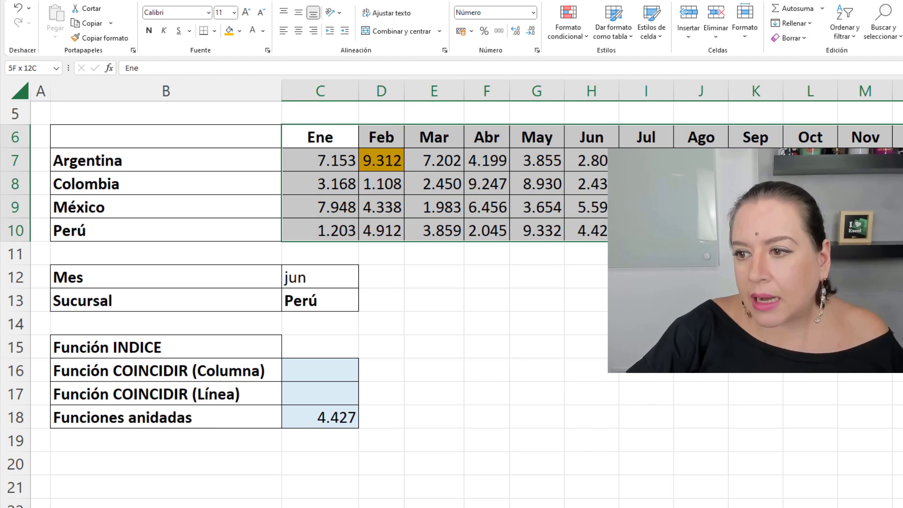
{"action": "left_click", "coordinate": [355, 415]}
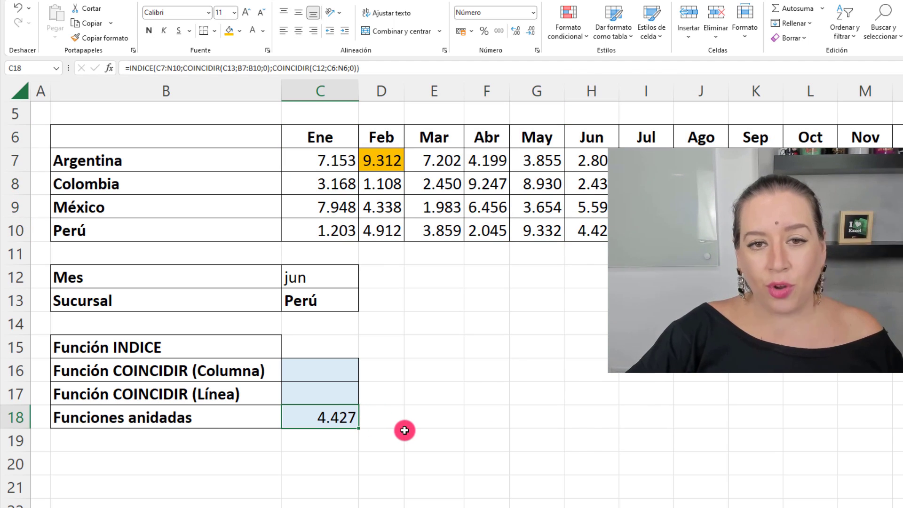
{"action": "left_click", "coordinate": [407, 431]}
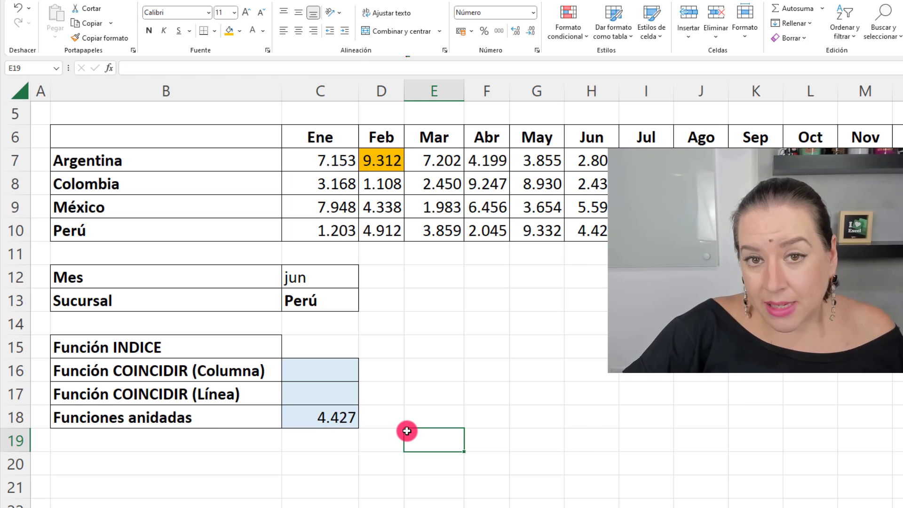
Retype the branch as 'peru' so C18 returns #N/D, then inspect Perú's accented ú
{"action": "left_click", "coordinate": [324, 300]}
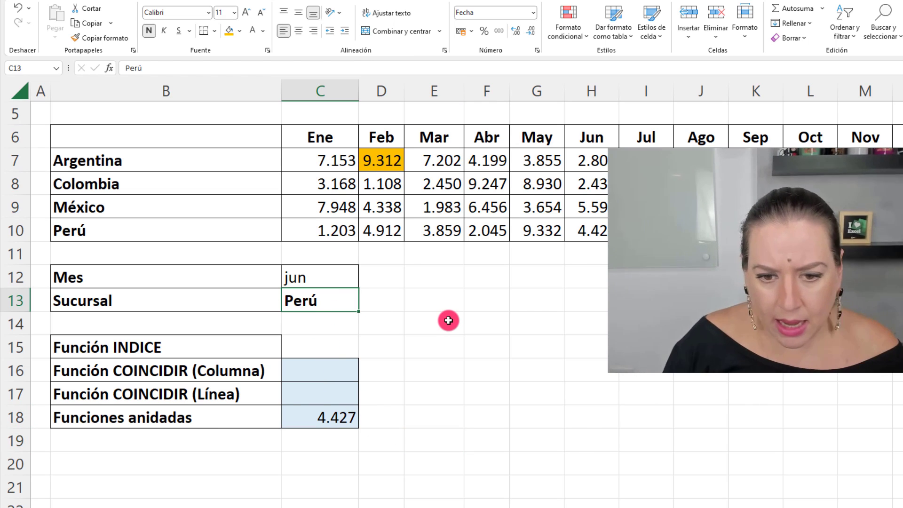
{"action": "type", "text": "peru"}
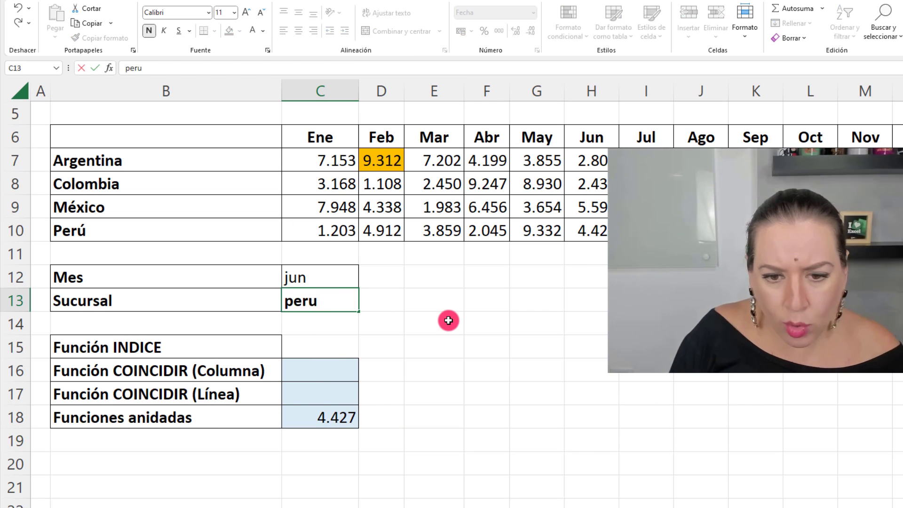
{"action": "key", "text": "Return"}
{"action": "left_click", "coordinate": [361, 413]}
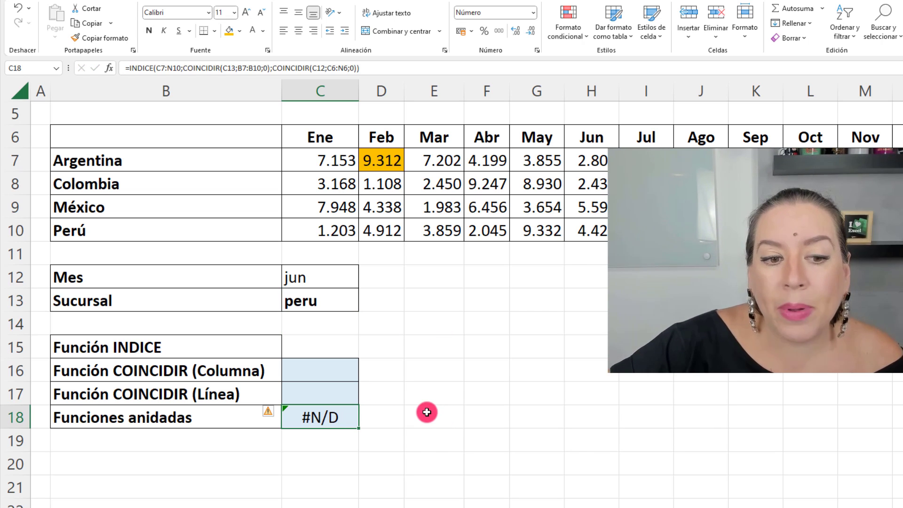
{"action": "left_click", "coordinate": [429, 315]}
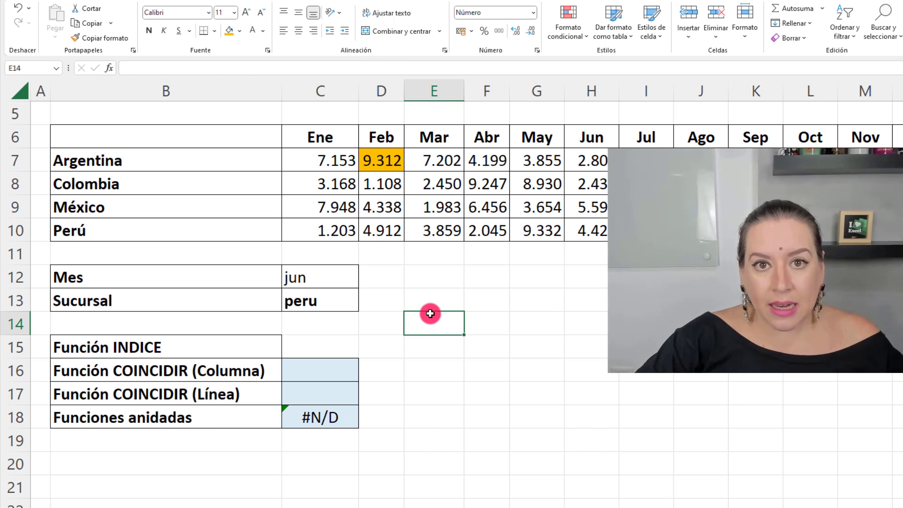
{"action": "double_click", "coordinate": [140, 230]}
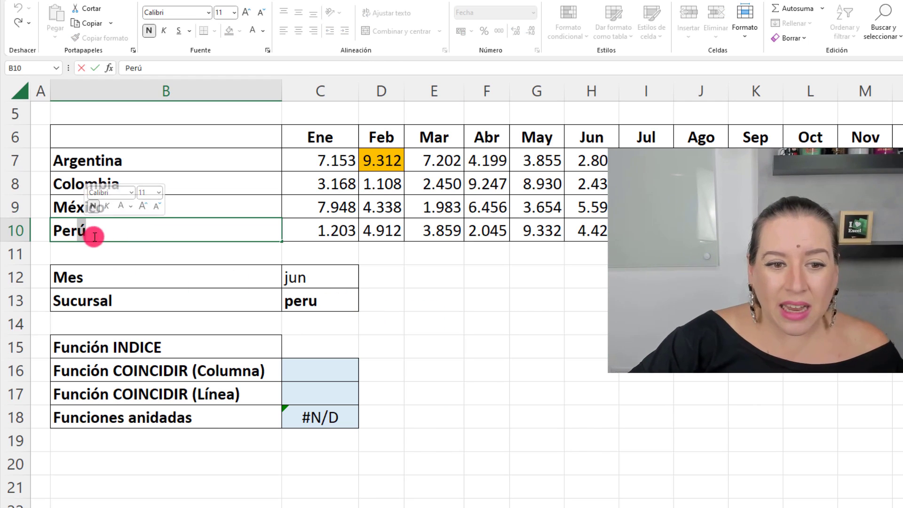
{"action": "mouse_move", "coordinate": [80, 229]}
{"action": "left_mouse_down"}
{"action": "mouse_move", "coordinate": [89, 231]}
{"action": "mouse_move", "coordinate": [76, 233]}
{"action": "left_mouse_up"}
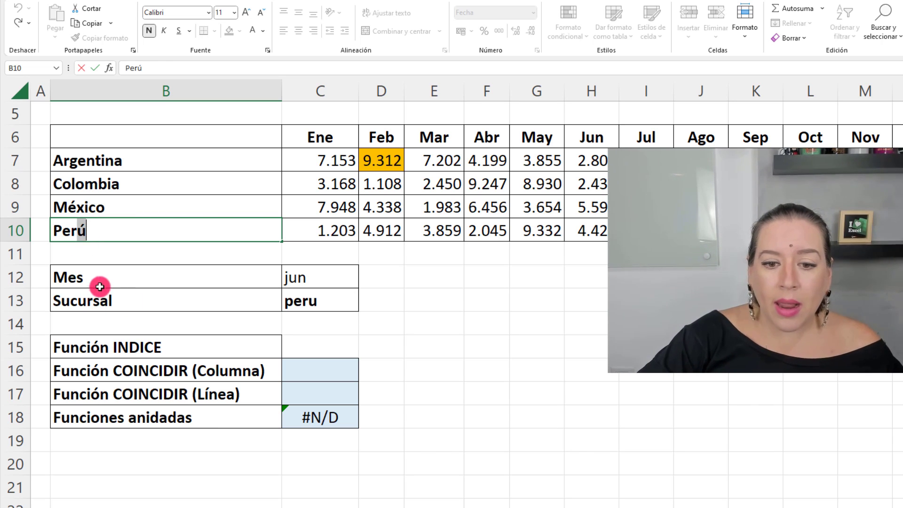
{"action": "left_click", "coordinate": [63, 231]}
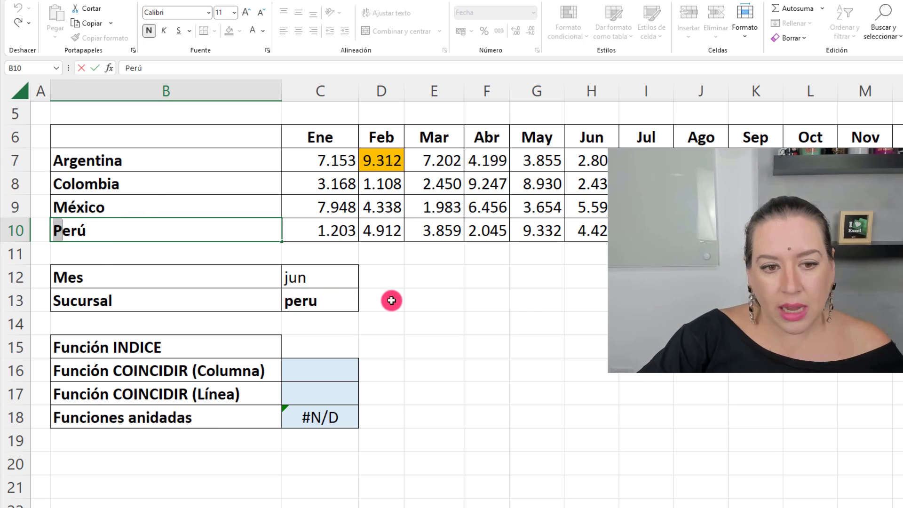
{"action": "left_click", "coordinate": [156, 190]}
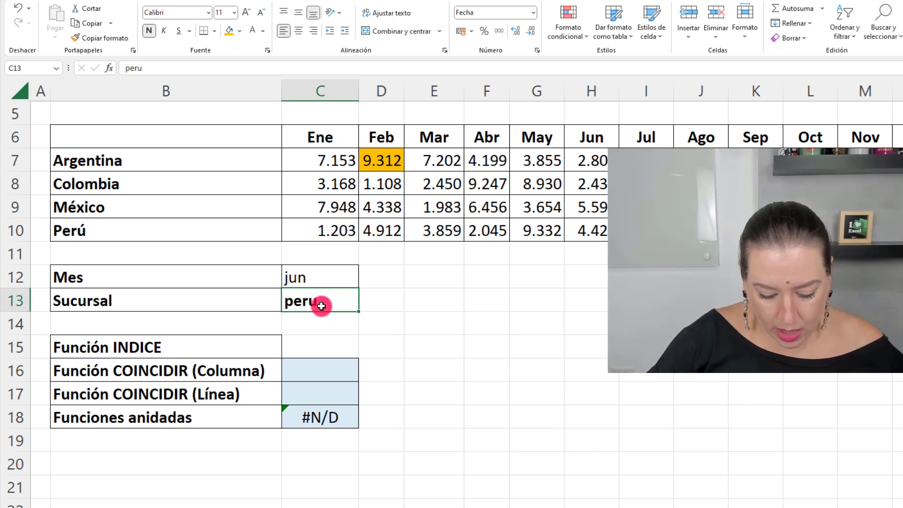
{"action": "type", "text": "colombia"}
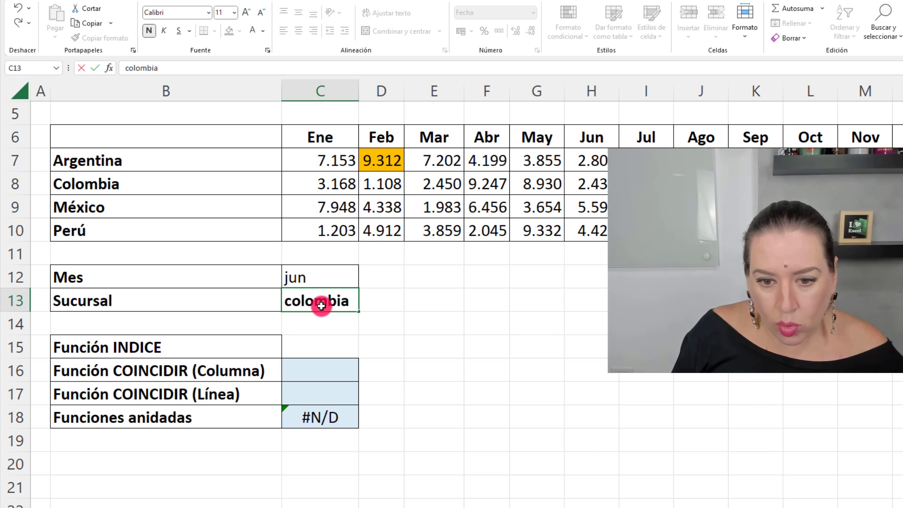
{"action": "key", "text": "Return"}
{"action": "left_click", "coordinate": [301, 303]}
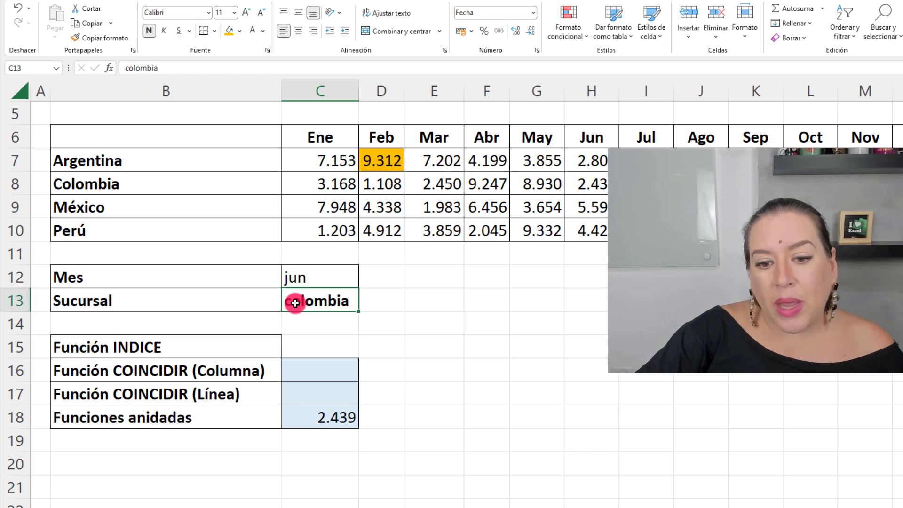
{"action": "left_click", "coordinate": [170, 184]}
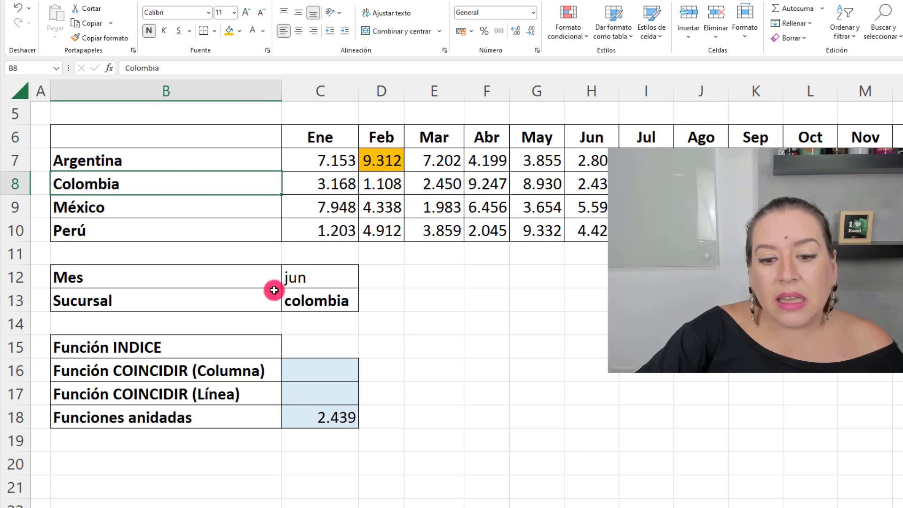
{"action": "left_click", "coordinate": [323, 419]}
{"action": "left_click", "coordinate": [400, 395]}
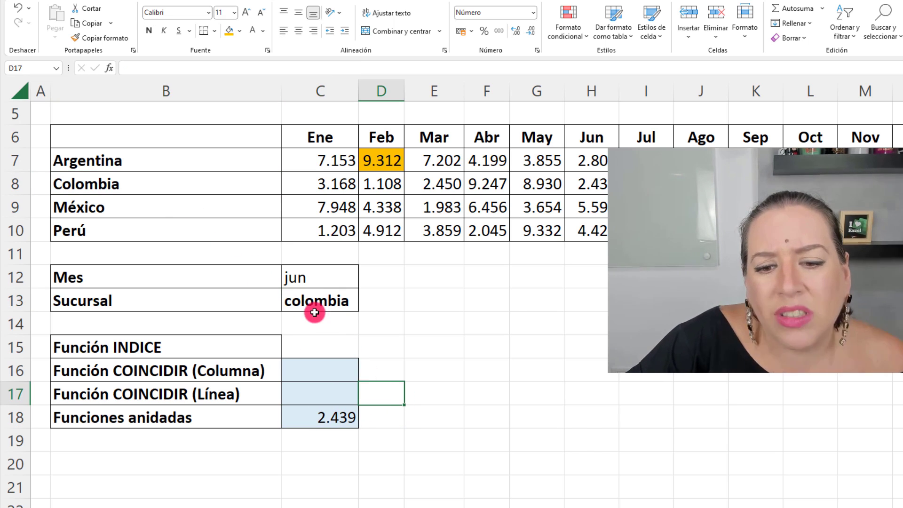
{"action": "left_click_drag", "start_coordinate": [313, 306], "coordinate": [324, 284]}
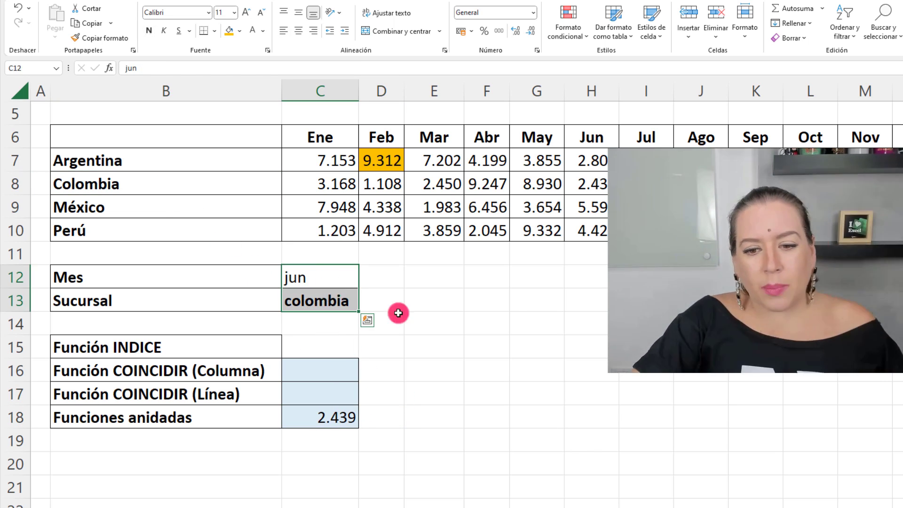
{"action": "left_click", "coordinate": [444, 319]}
{"action": "left_click", "coordinate": [478, 399]}
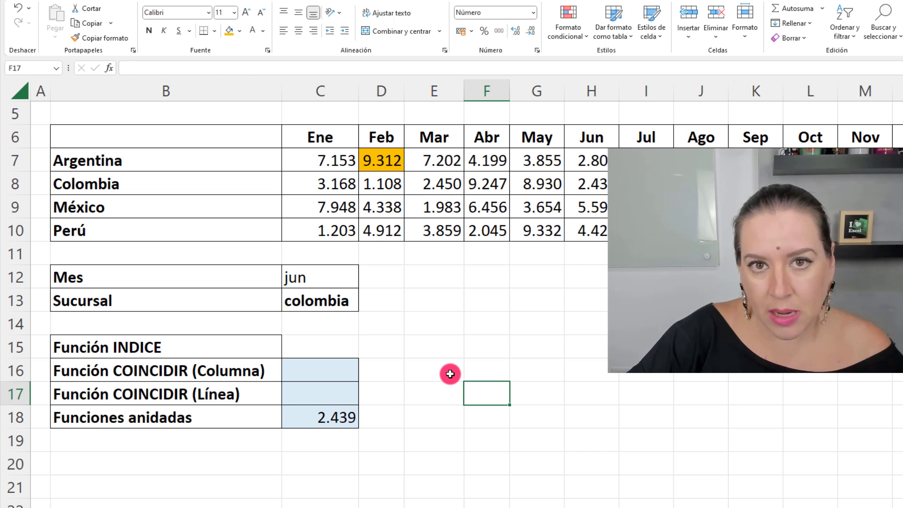
{"action": "left_click", "coordinate": [324, 276]}
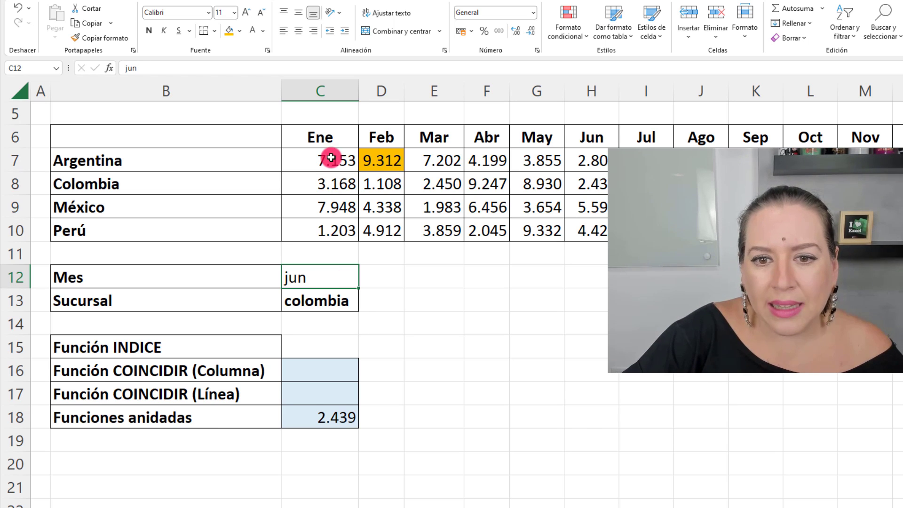
{"action": "left_click_drag", "start_coordinate": [322, 137], "coordinate": [901, 141]}
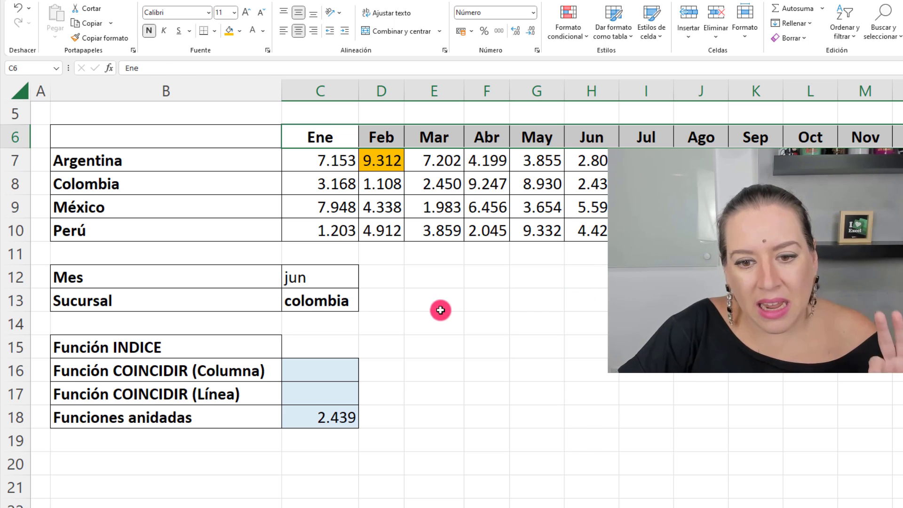
{"action": "left_click", "coordinate": [343, 278]}
{"action": "left_click_drag", "start_coordinate": [335, 141], "coordinate": [898, 138]}
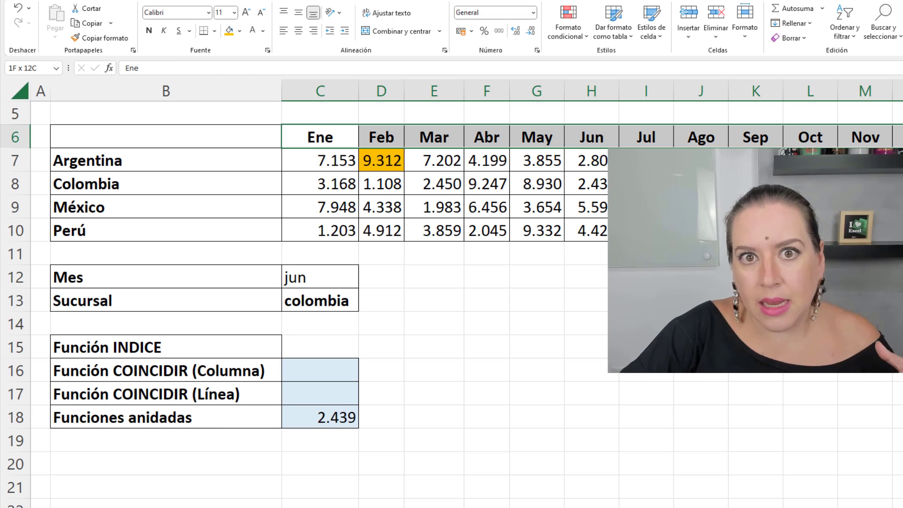
{"action": "left_click", "coordinate": [381, 394]}
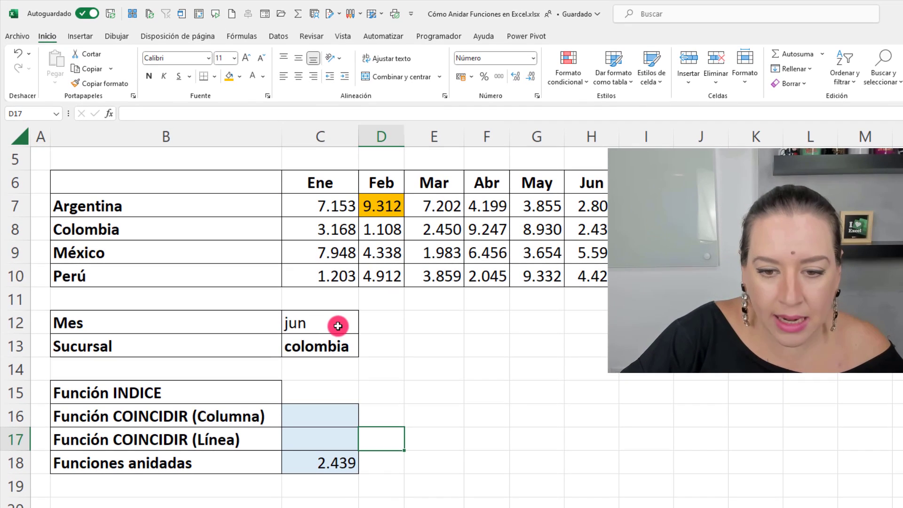
{"action": "left_click", "coordinate": [339, 323]}
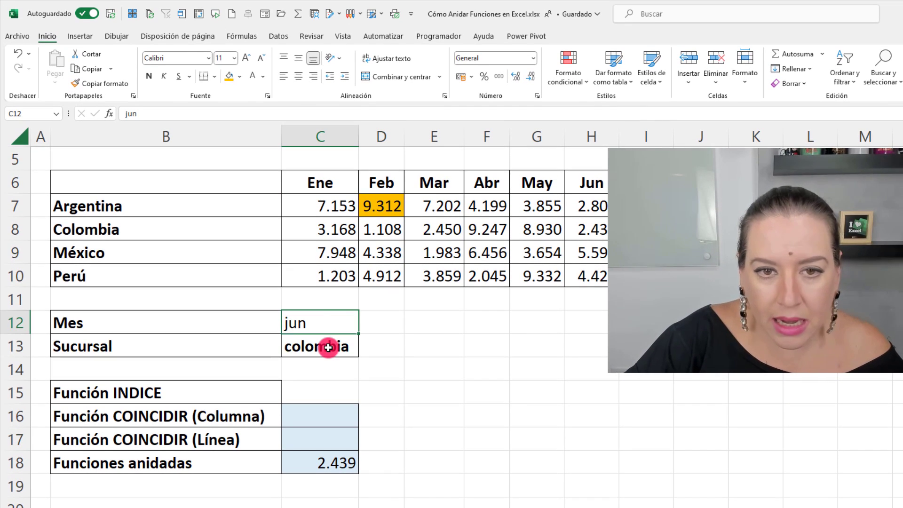
Add a List data validation to C12 with source =$C$6:$N$6
{"action": "left_click", "coordinate": [278, 36]}
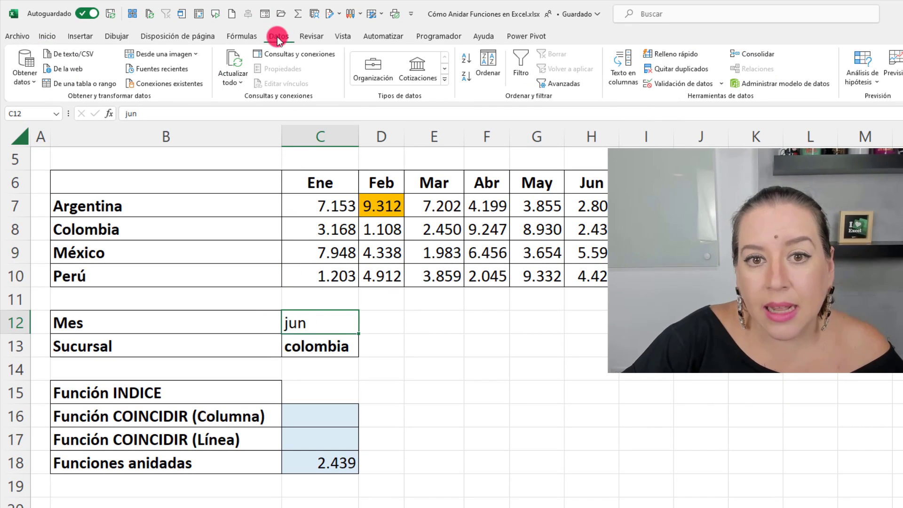
{"action": "left_click", "coordinate": [704, 84]}
{"action": "mouse_move", "coordinate": [661, 54]}
{"action": "left_mouse_down"}
{"action": "mouse_move", "coordinate": [491, 136]}
{"action": "mouse_move", "coordinate": [498, 301]}
{"action": "mouse_move", "coordinate": [487, 287]}
{"action": "left_mouse_up"}
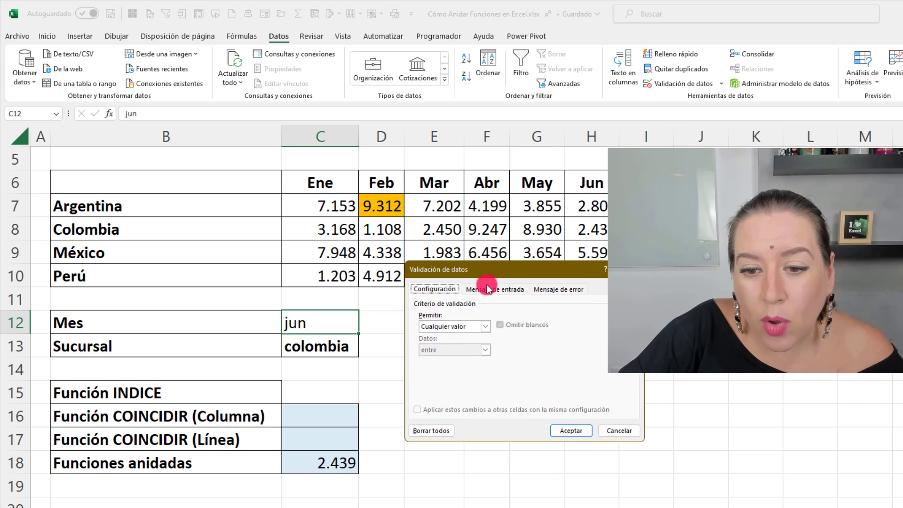
{"action": "left_click", "coordinate": [446, 329]}
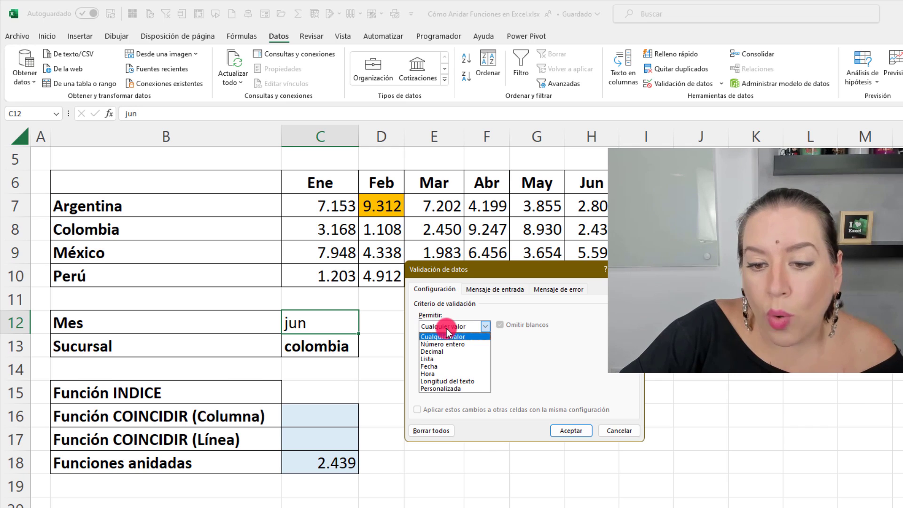
{"action": "left_click", "coordinate": [448, 358]}
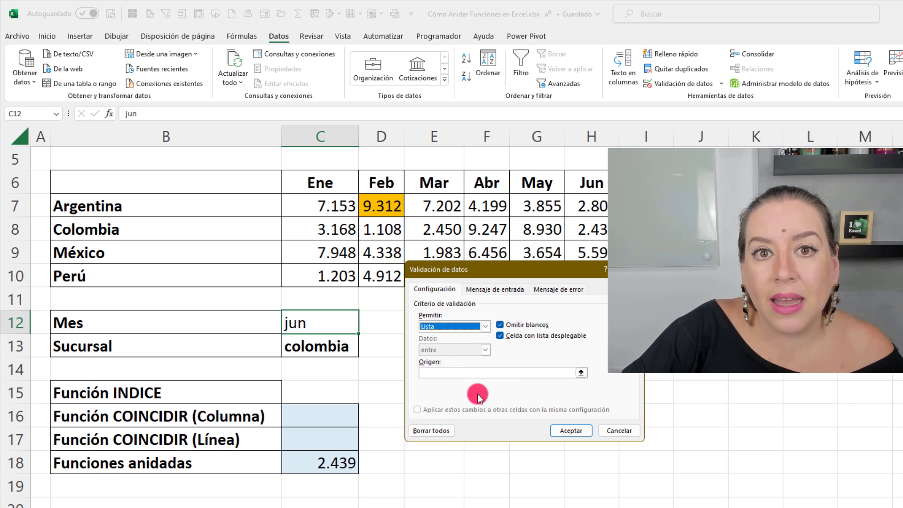
{"action": "left_click", "coordinate": [447, 373]}
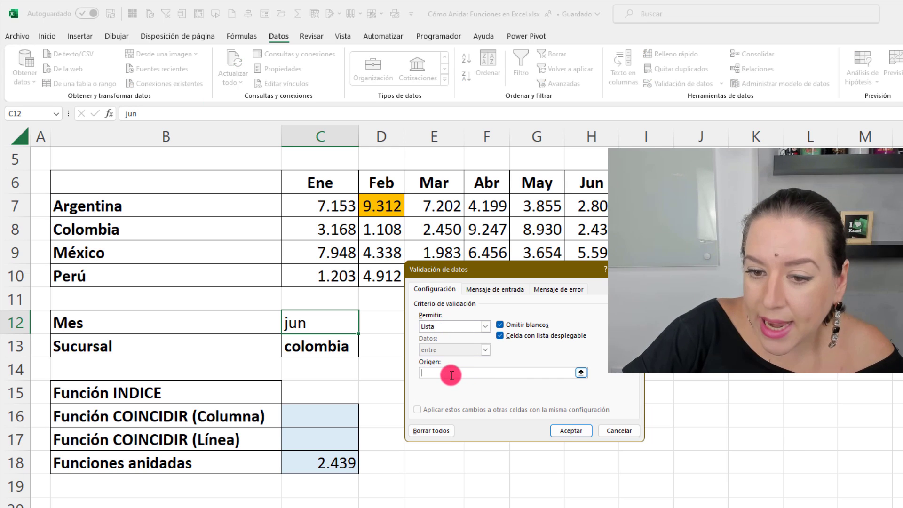
{"action": "left_click_drag", "start_coordinate": [339, 183], "coordinate": [701, 183]}
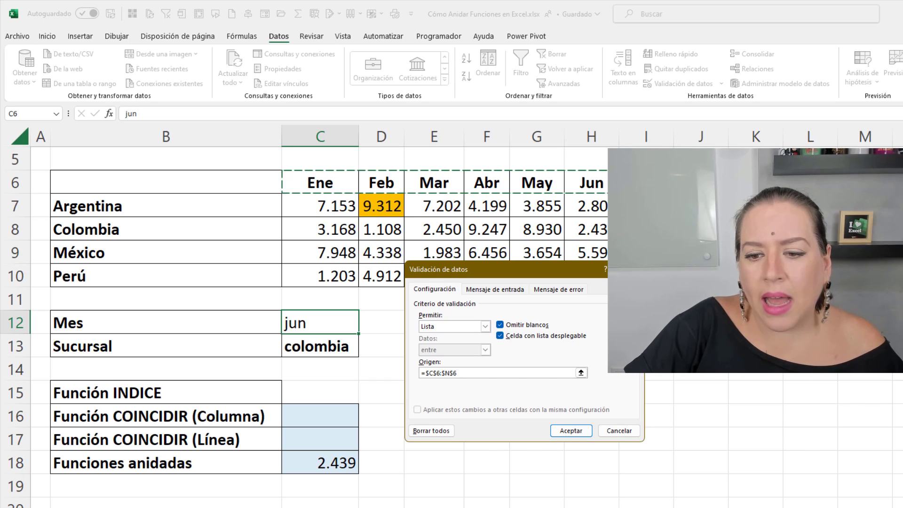
{"action": "left_click", "coordinate": [572, 431]}
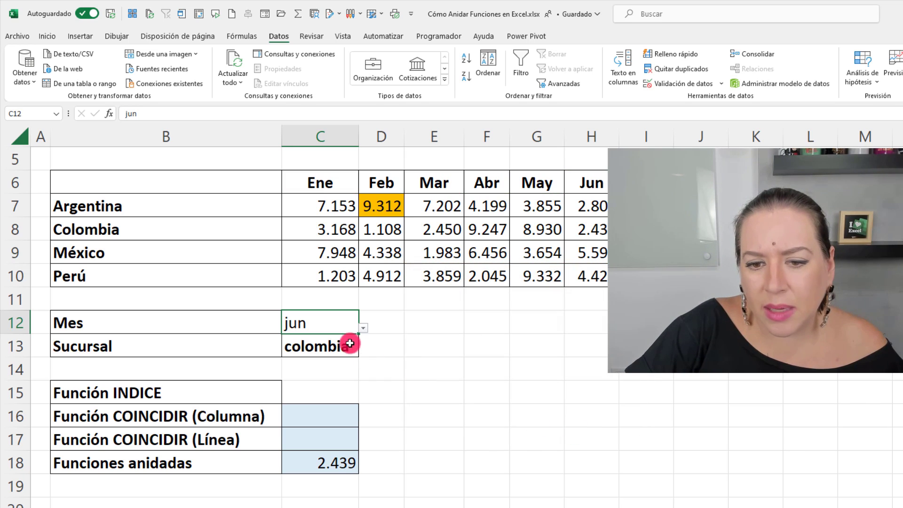
Try Jul and Jun from the month dropdown, ending on Mar for 2.450
{"action": "left_click", "coordinate": [365, 333]}
{"action": "scroll", "coordinate": [339, 376], "scroll_direction": "up", "scroll_amount": 2}
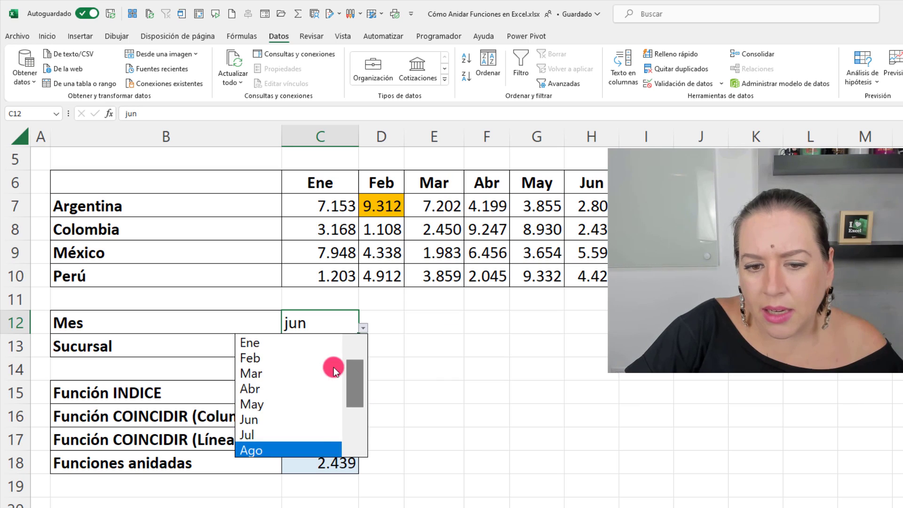
{"action": "left_click", "coordinate": [301, 374]}
{"action": "left_click", "coordinate": [363, 328]}
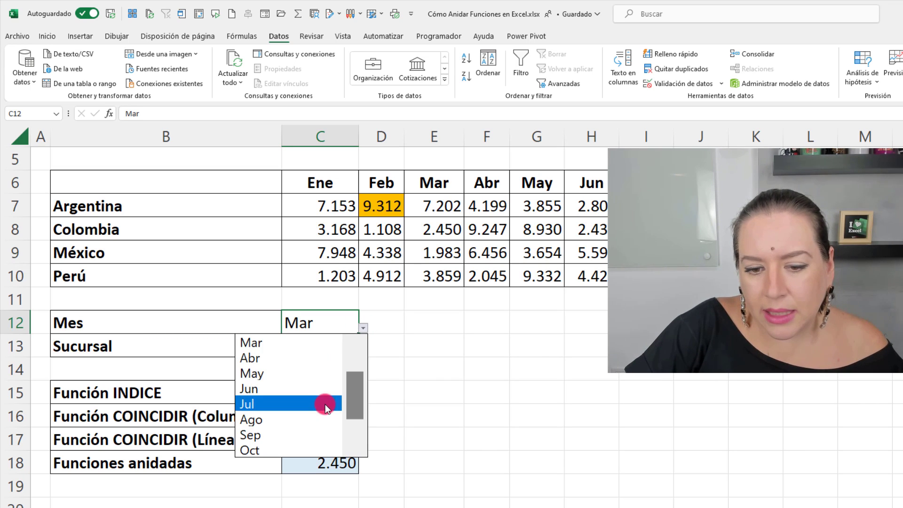
{"action": "left_click", "coordinate": [302, 402]}
{"action": "left_click", "coordinate": [363, 328]}
{"action": "left_click", "coordinate": [312, 355]}
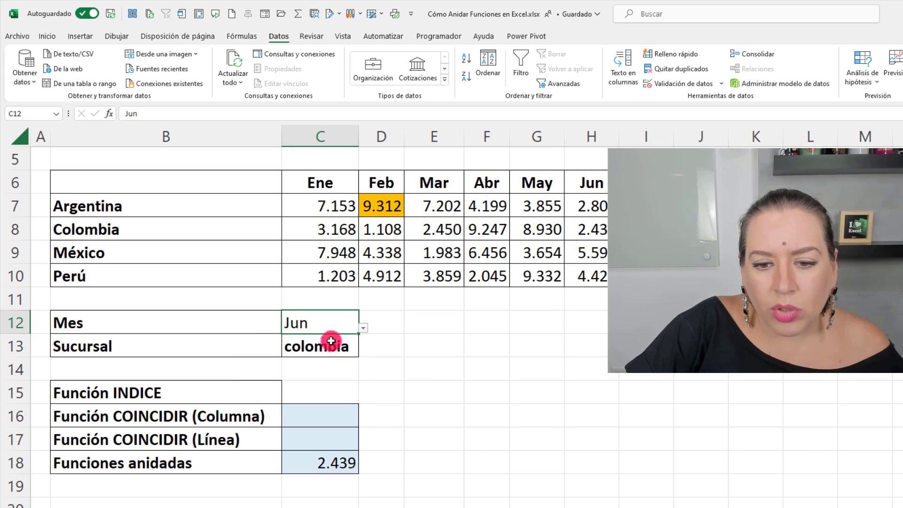
{"action": "left_click", "coordinate": [365, 332]}
{"action": "scroll", "coordinate": [354, 376], "scroll_direction": "up", "scroll_amount": 2}
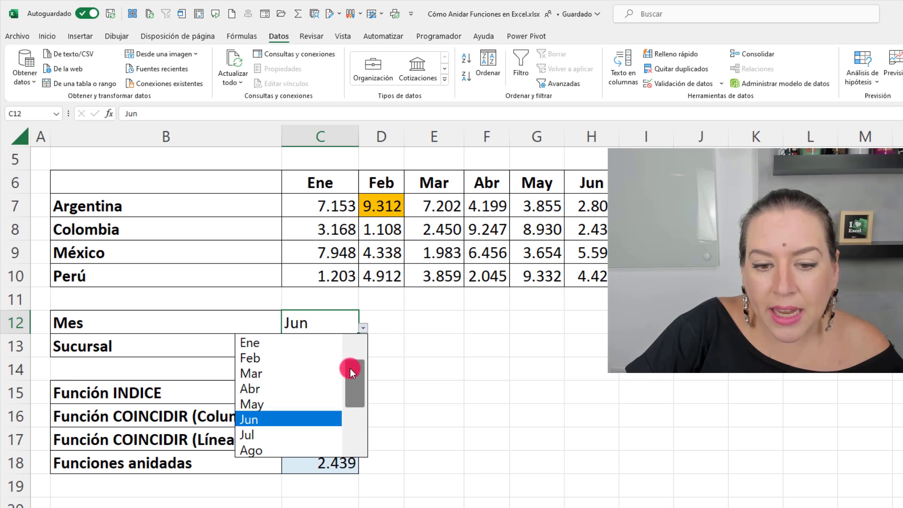
{"action": "left_click", "coordinate": [299, 371]}
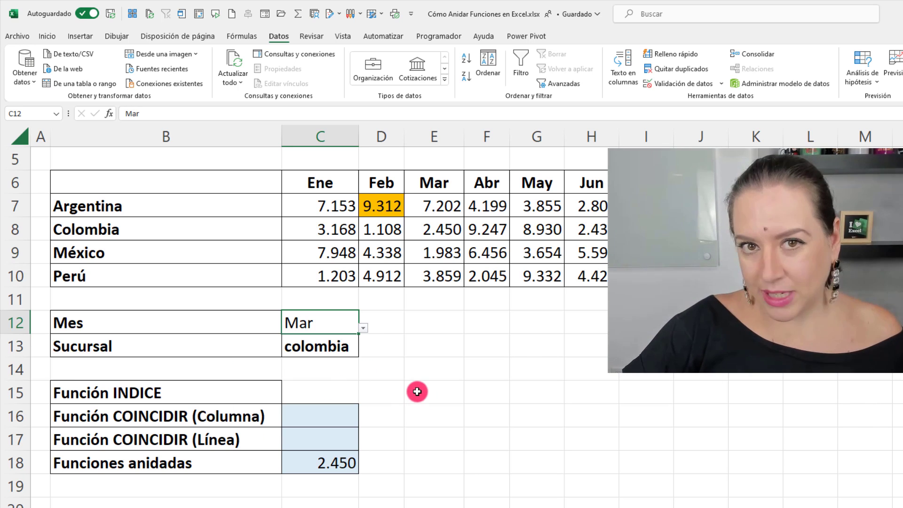
{"action": "left_click", "coordinate": [345, 346]}
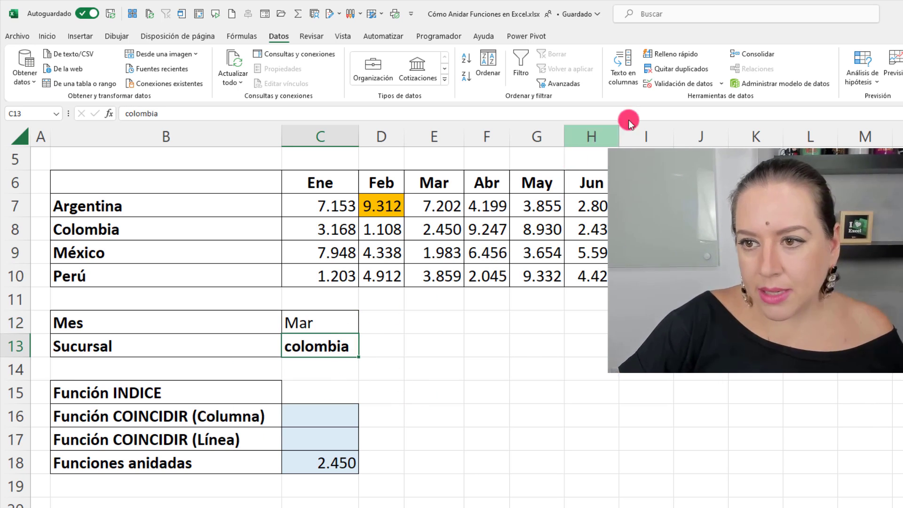
Add a List data validation to C13 with source =$B$7:$B$10
{"action": "left_click", "coordinate": [691, 86]}
{"action": "left_click", "coordinate": [464, 326]}
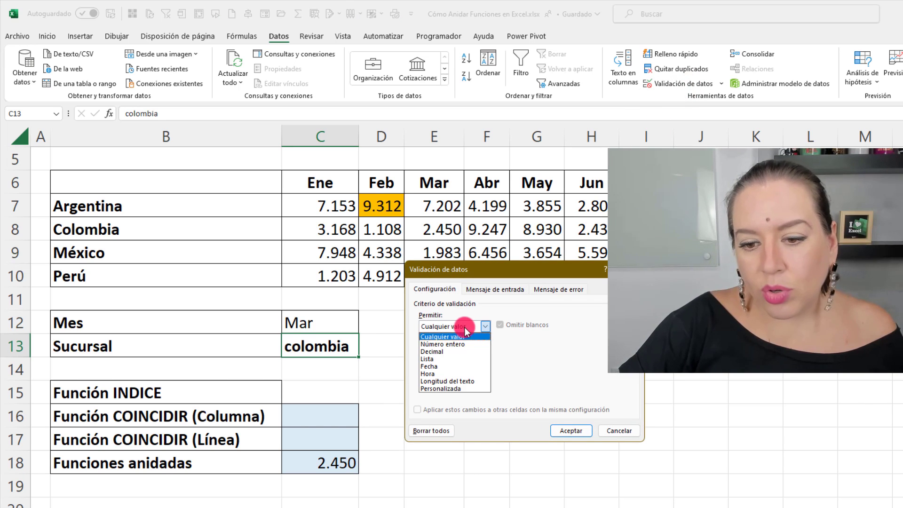
{"action": "left_click", "coordinate": [461, 359]}
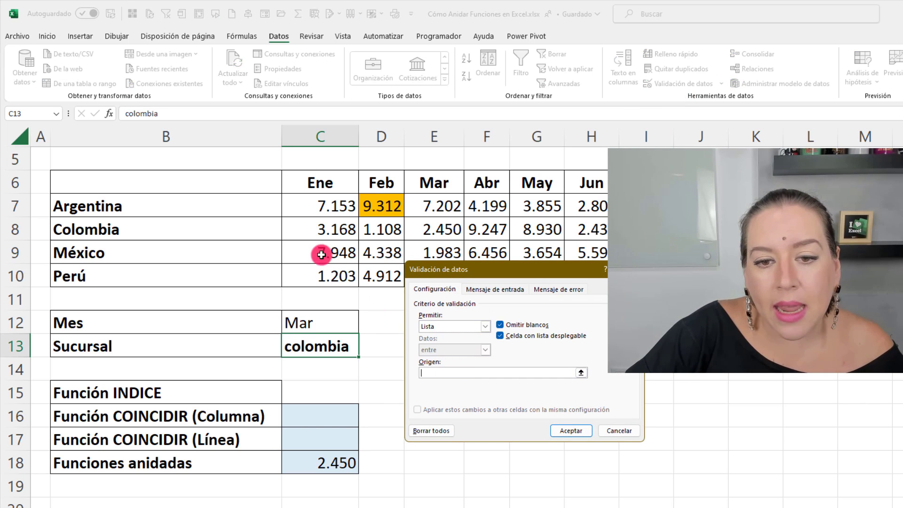
{"action": "left_click_drag", "start_coordinate": [269, 208], "coordinate": [263, 277]}
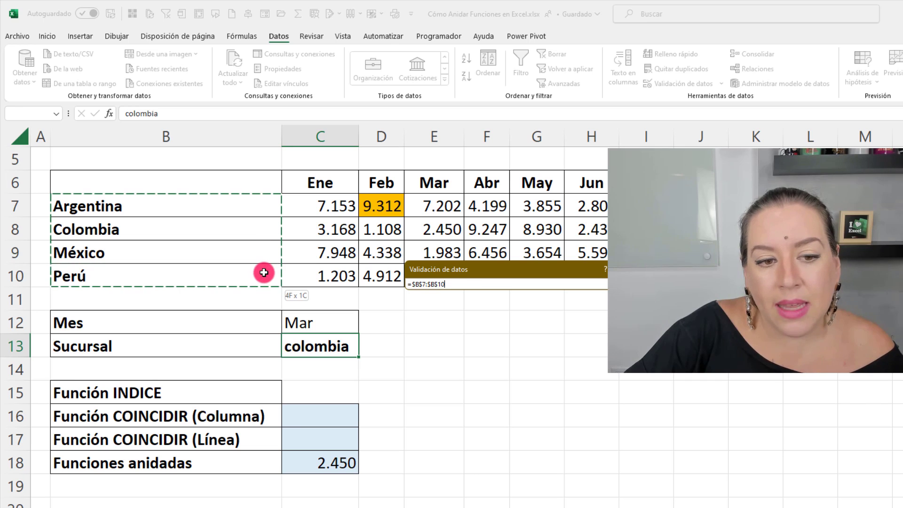
{"action": "left_click", "coordinate": [572, 431]}
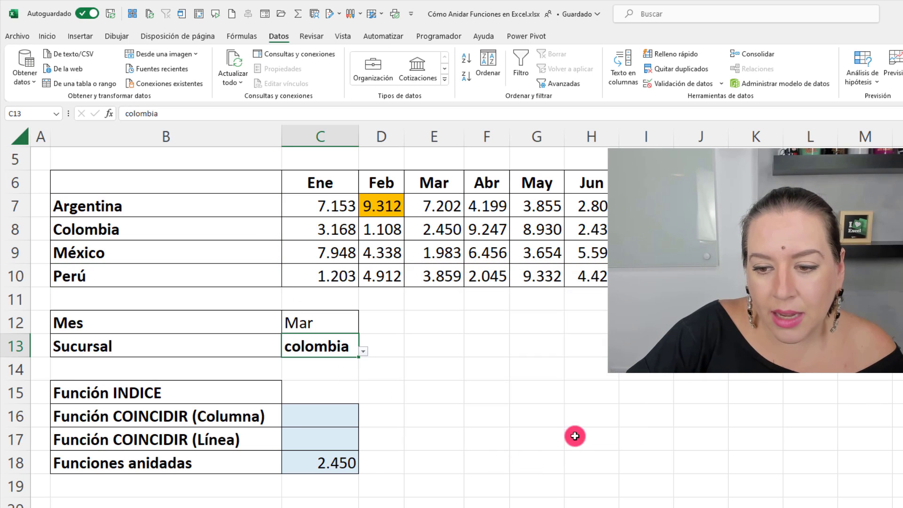
Pick México, then Argentina, from the branch dropdown and view C18's nested formula
{"action": "left_click", "coordinate": [363, 350]}
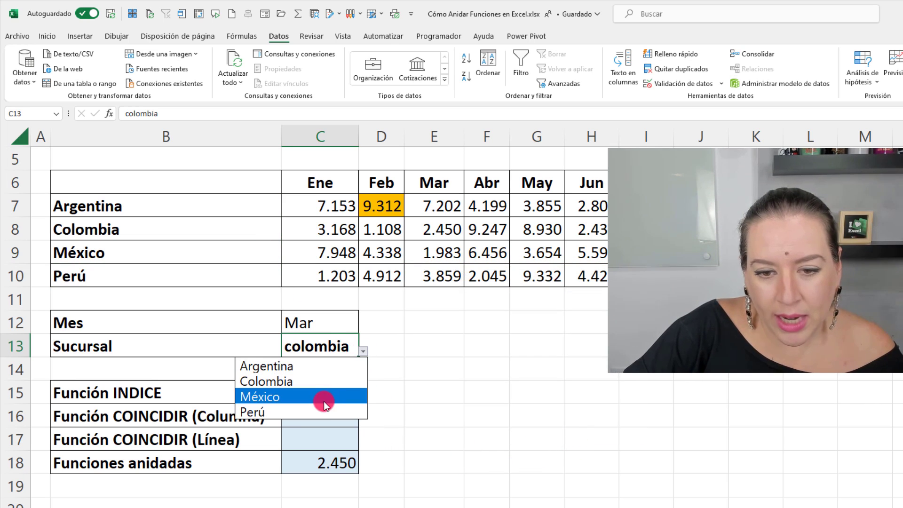
{"action": "left_click", "coordinate": [320, 396]}
{"action": "left_click_drag", "start_coordinate": [268, 322], "coordinate": [308, 328]}
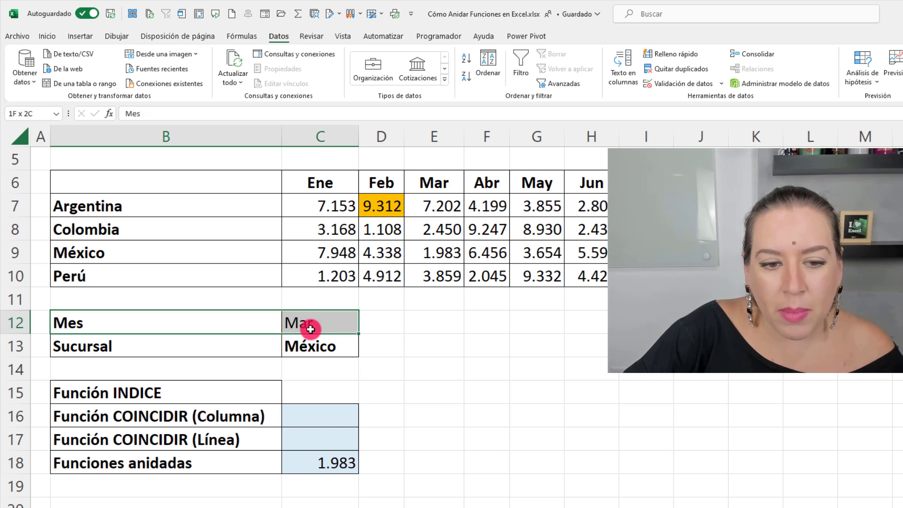
{"action": "left_click", "coordinate": [271, 348]}
{"action": "left_click", "coordinate": [334, 352]}
{"action": "left_click", "coordinate": [363, 351]}
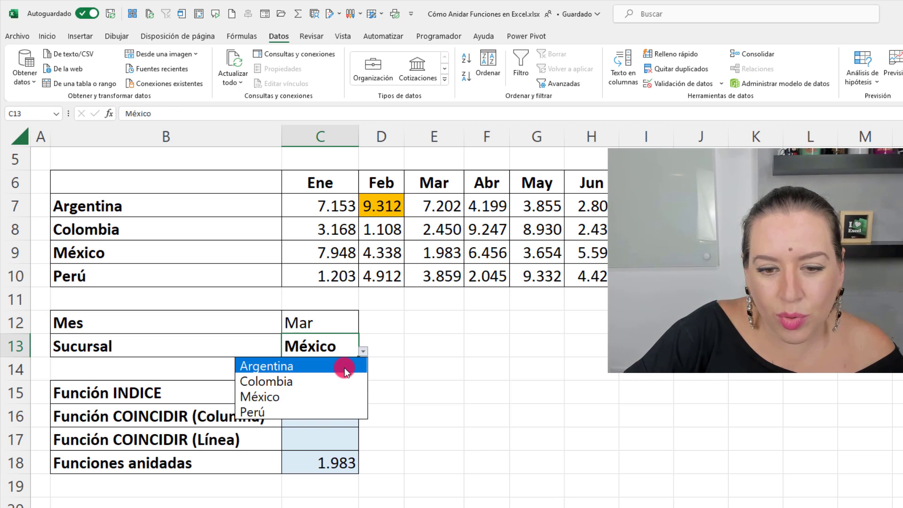
{"action": "left_click", "coordinate": [347, 365]}
{"action": "left_click", "coordinate": [406, 429]}
{"action": "left_click_drag", "start_coordinate": [262, 463], "coordinate": [298, 474]}
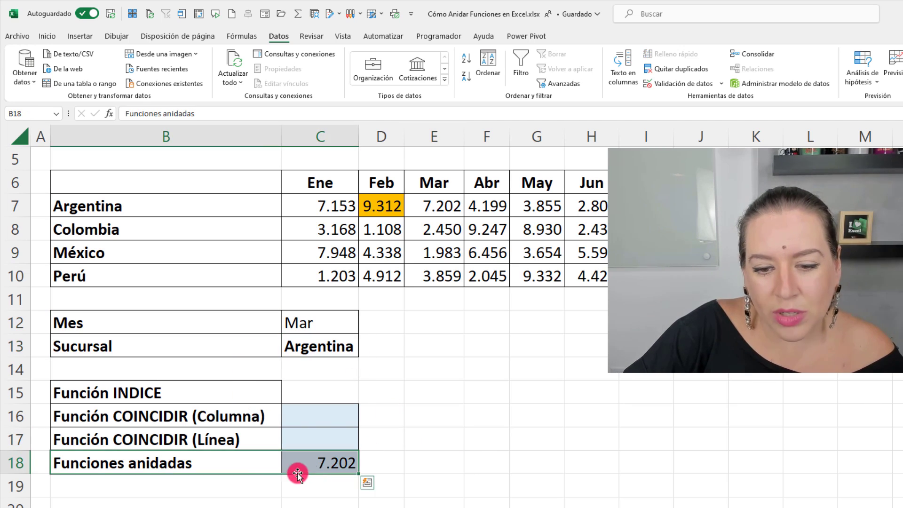
{"action": "double_click", "coordinate": [308, 467]}
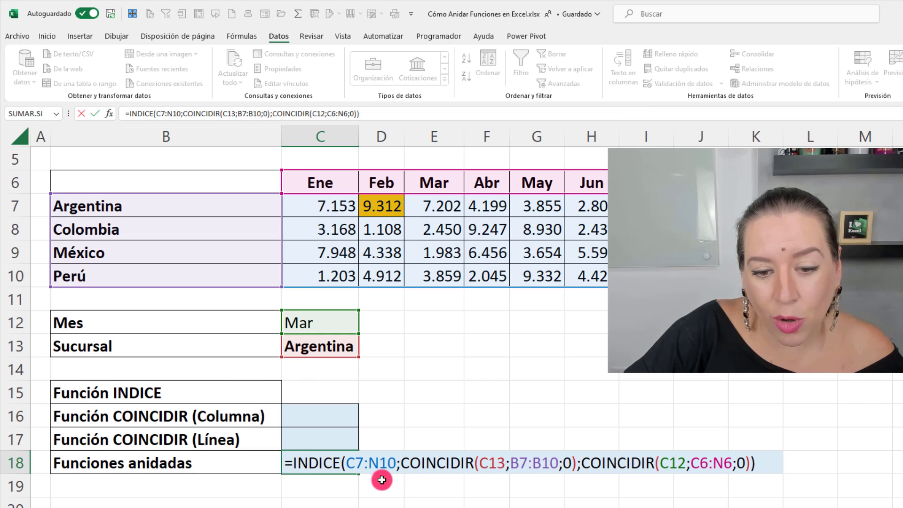